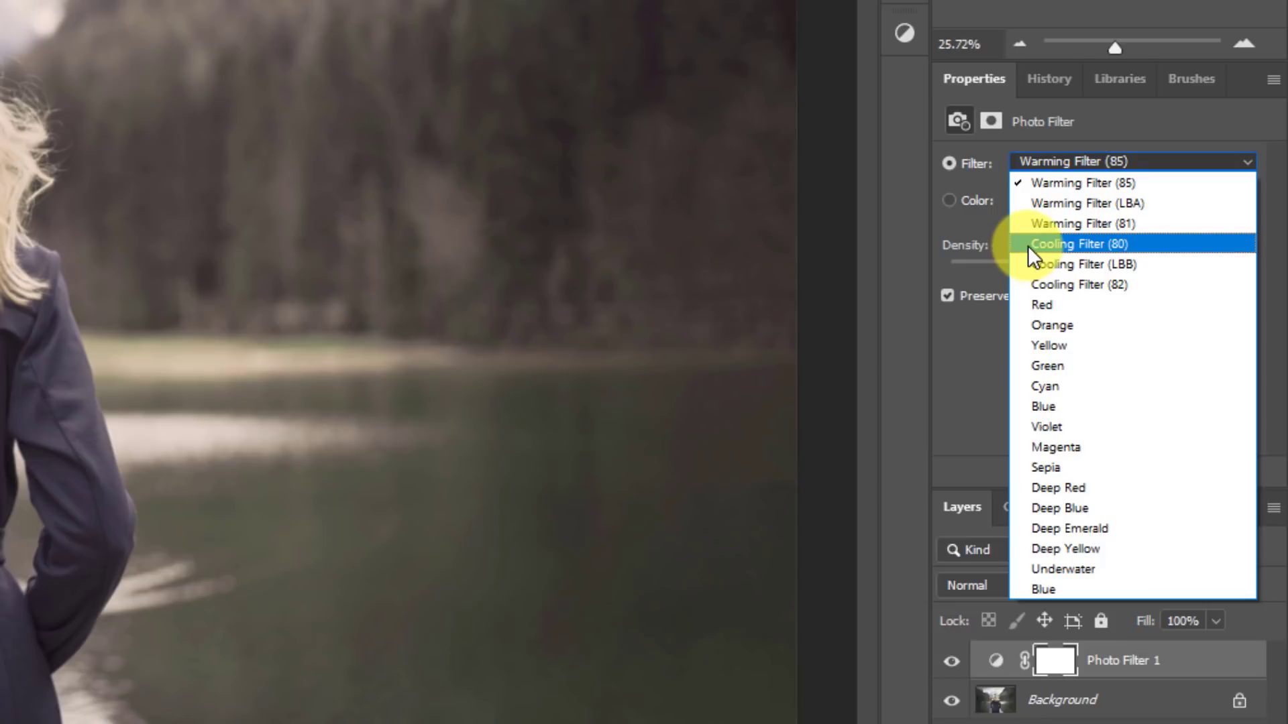
Switch Photo Filter 1 from its preset to the custom color option and accept the orange ec8a00
left_click(952, 358)
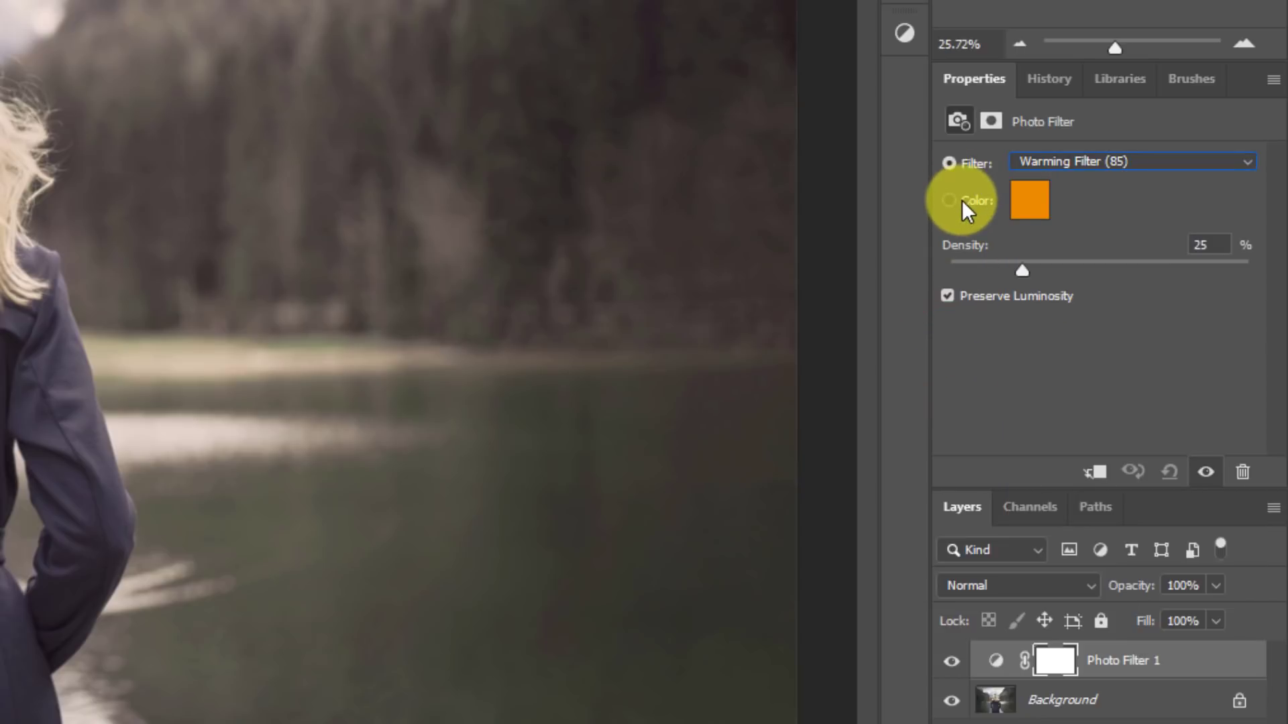
left_click(968, 200)
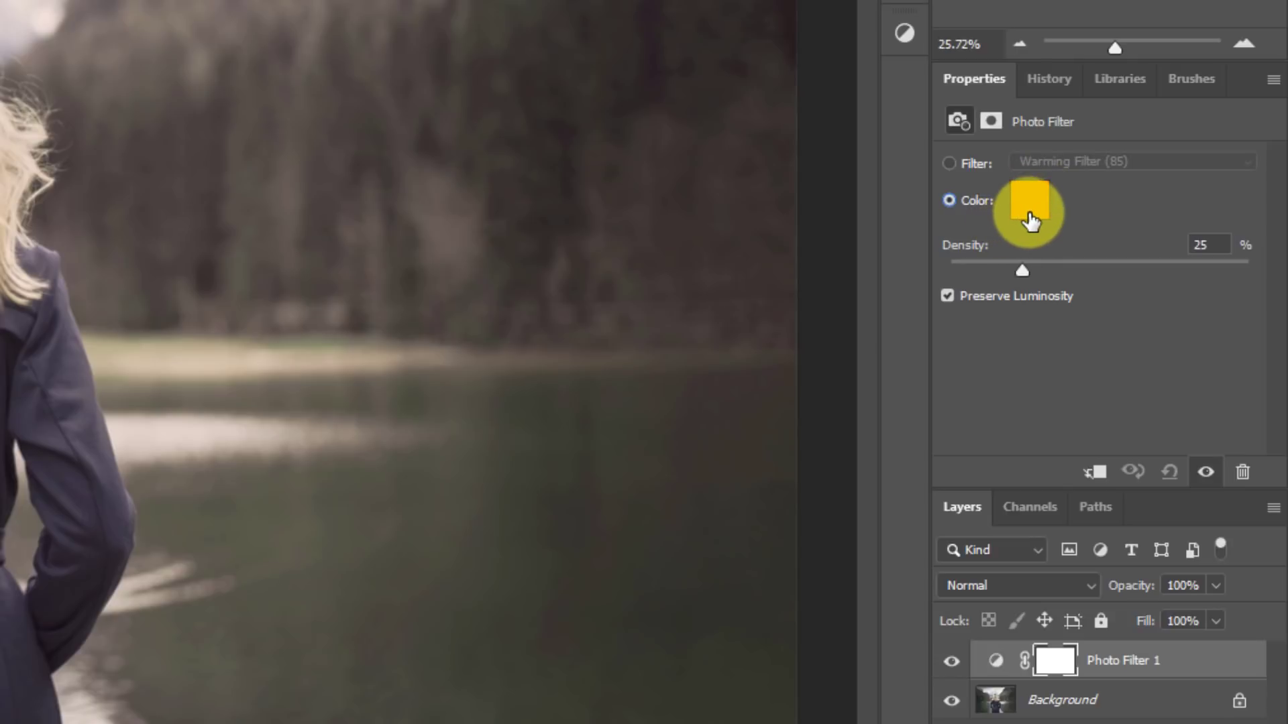
left_click(1030, 216)
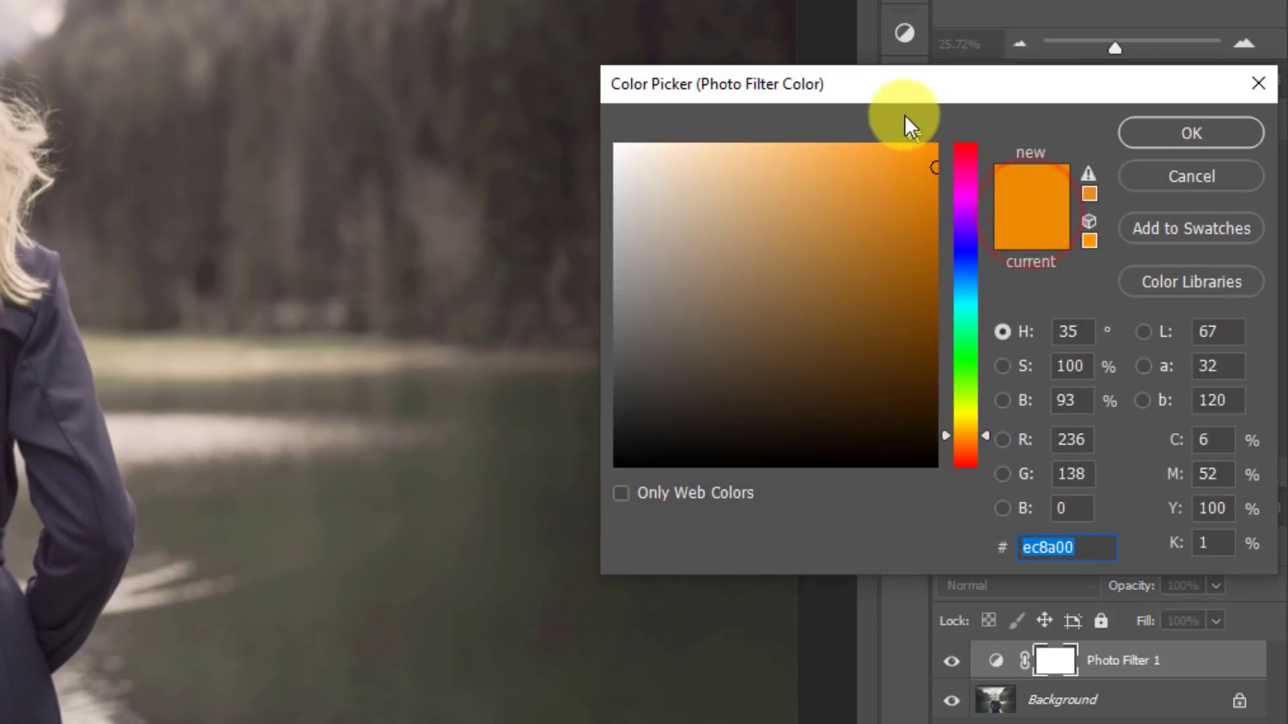
left_click_drag(884, 93, 707, 58)
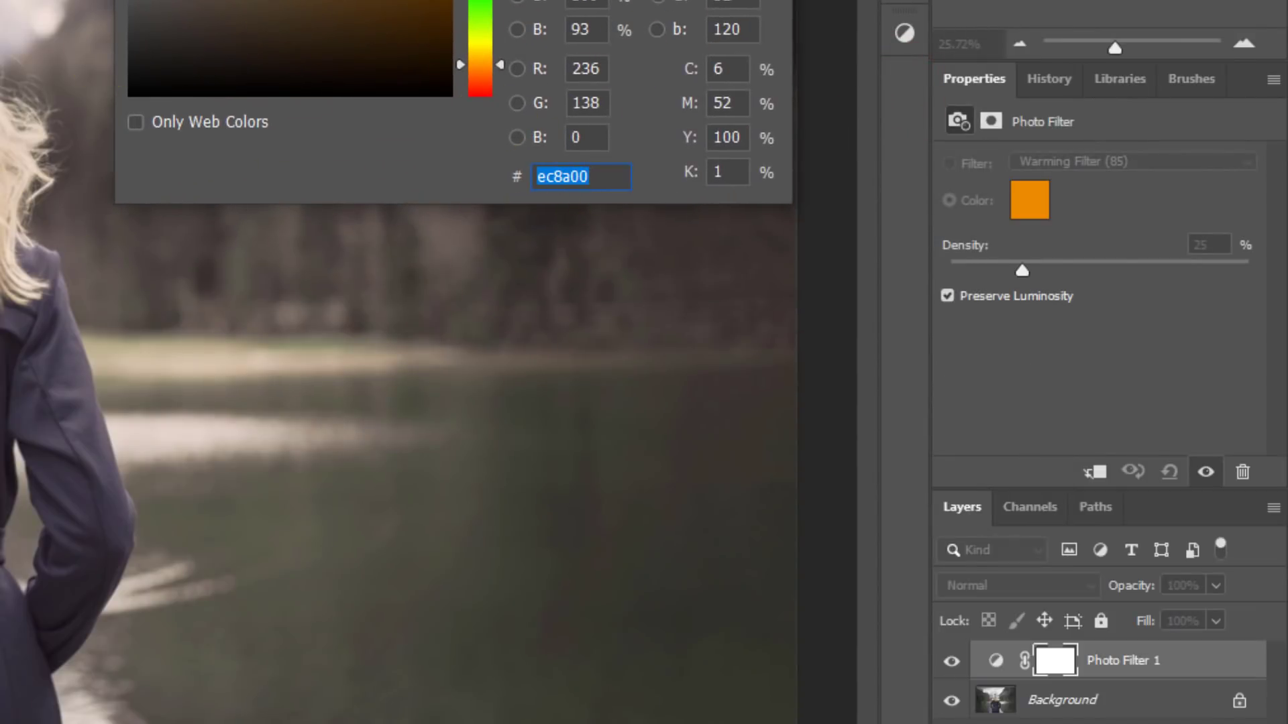
key("Return")
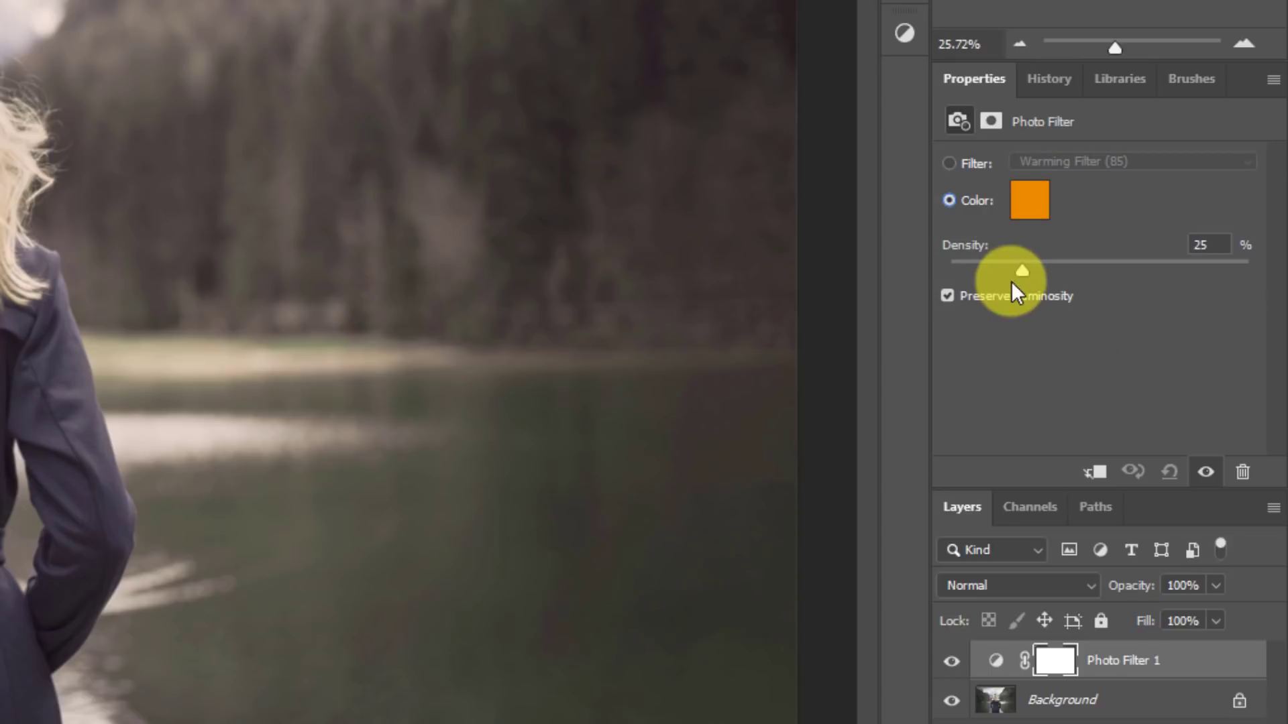
Try the photo filter's density at 100%, and reduce it to 22%
mouse_move(1016, 267)
left_mouse_down()
mouse_move(900, 262)
mouse_move(1041, 269)
left_mouse_up()
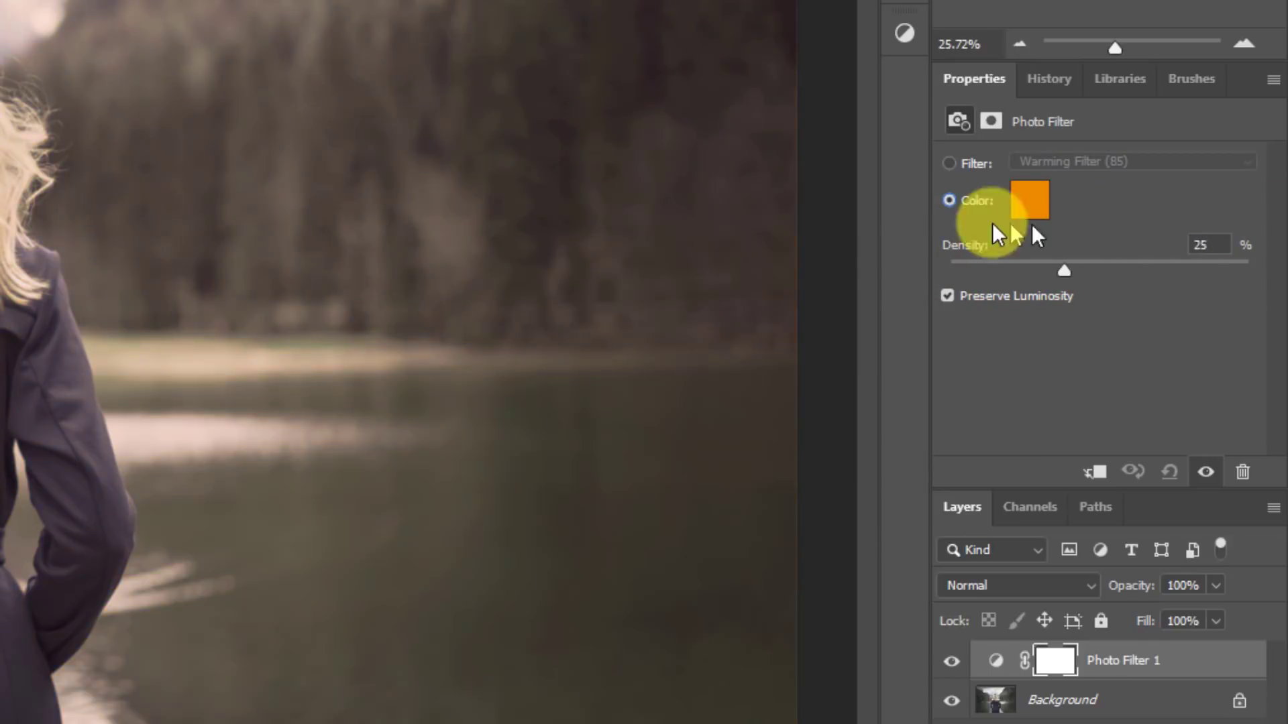
left_click_drag(992, 215, 1279, 215)
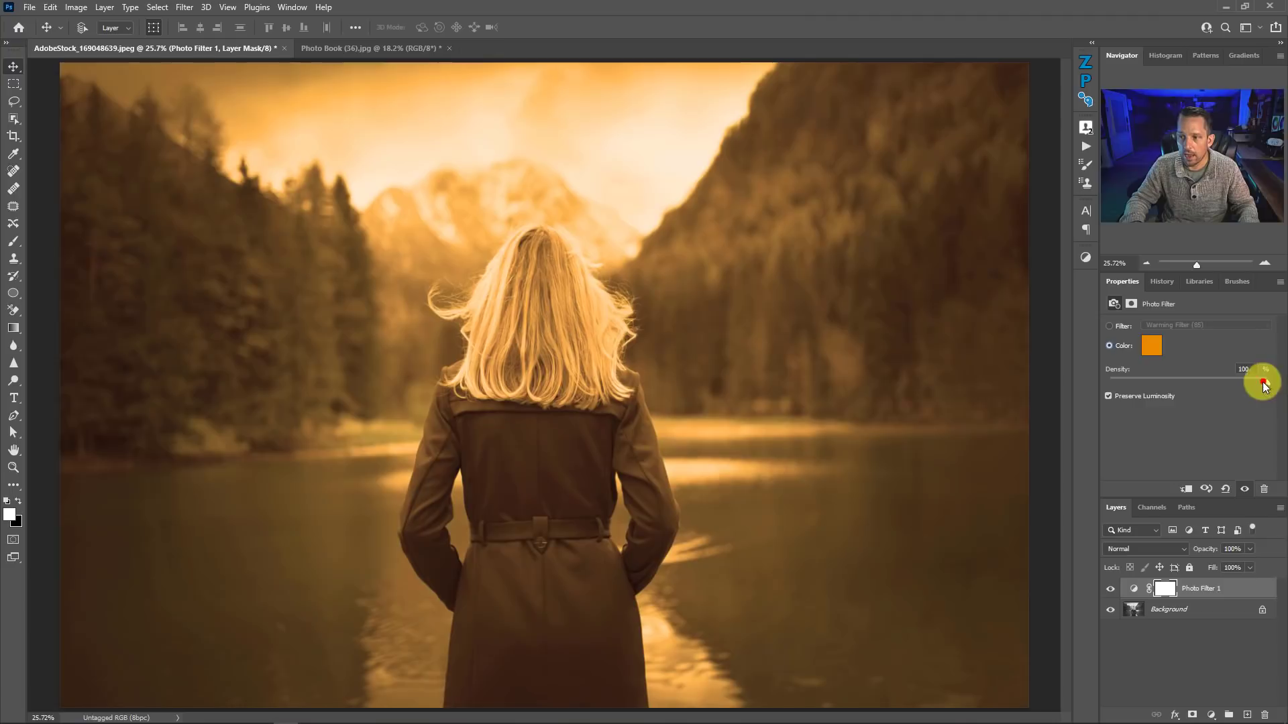
mouse_move(1247, 271)
left_mouse_down()
mouse_move(988, 266)
mouse_move(1248, 268)
left_mouse_up()
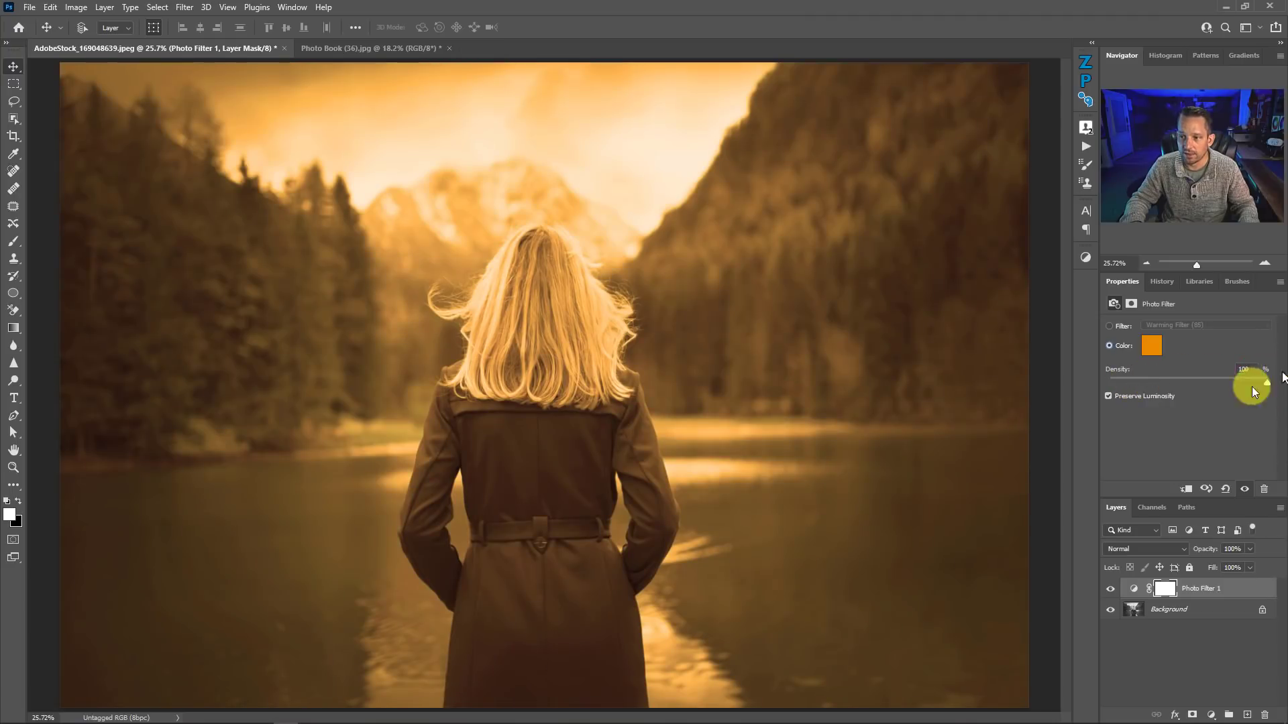
left_click(1125, 396)
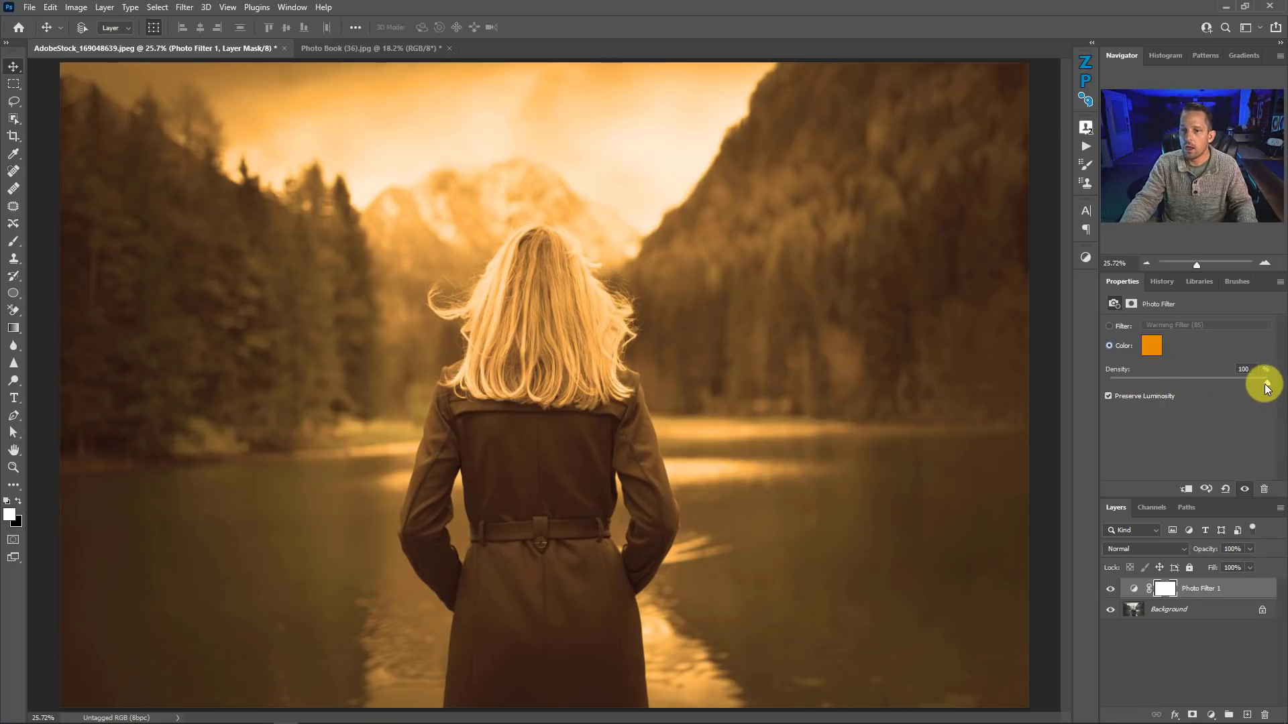
left_click_drag(1264, 383, 1152, 387)
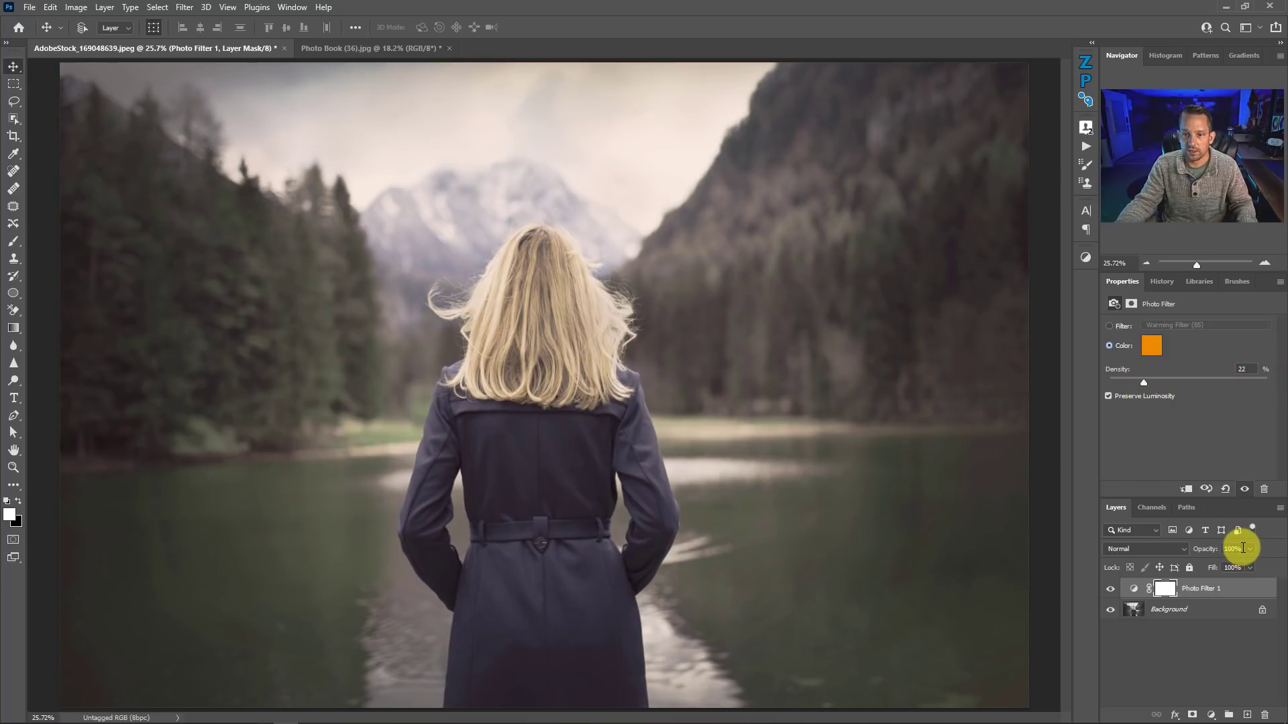
Toggle the visibility of Photo Filter 1 to compare the photo with and without the filter
left_click(1111, 589)
left_click(1109, 589)
left_click(1110, 590)
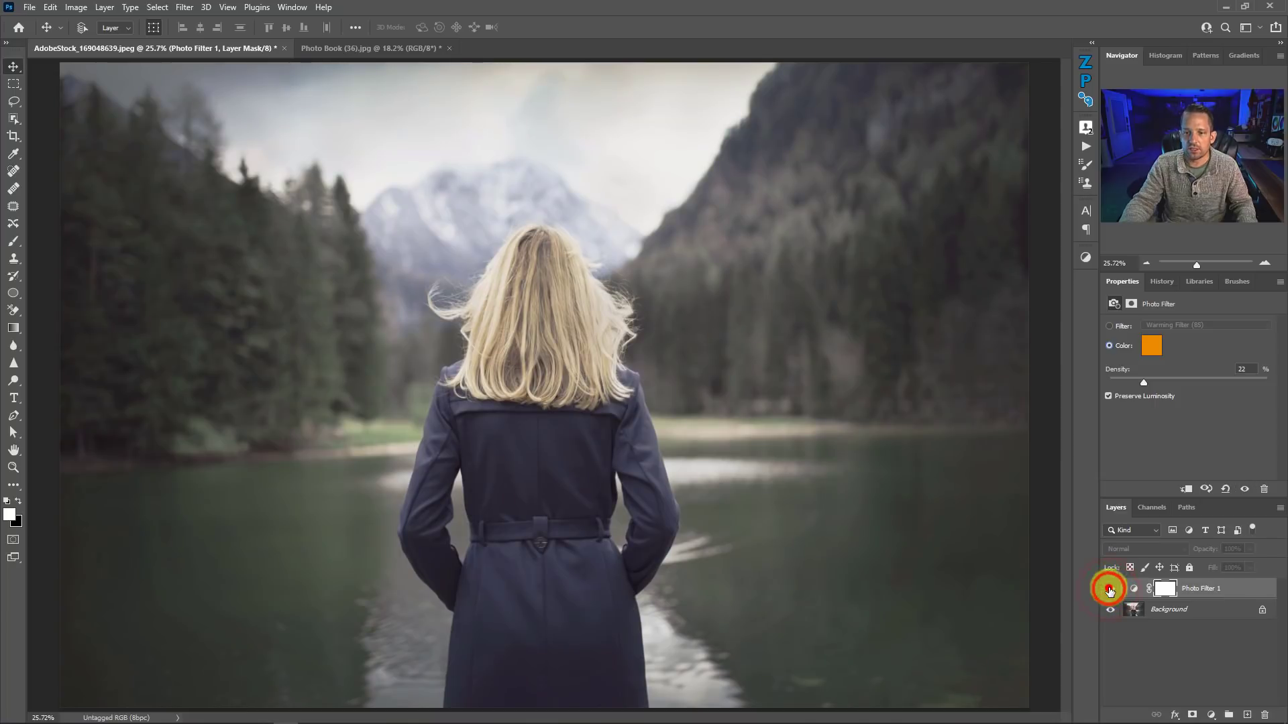
left_click(1110, 589)
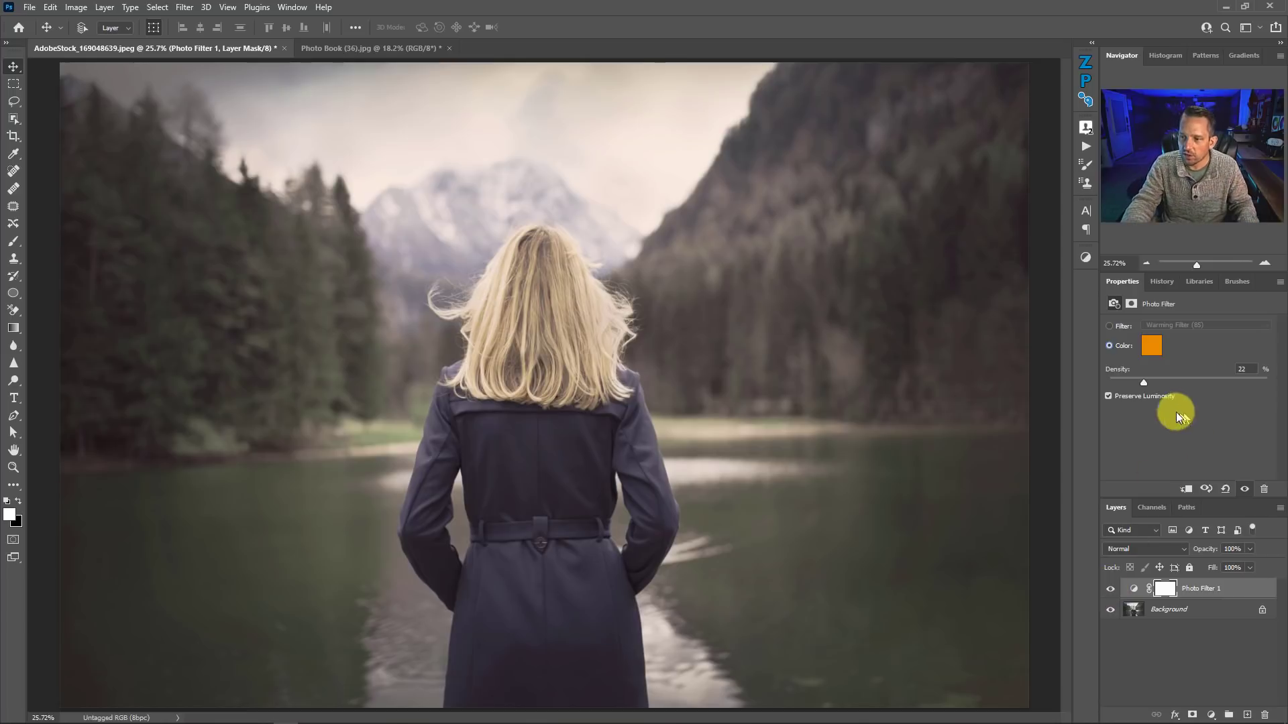
Set the photo filter's density to 100% and hide the Photo Filter 1 layer
left_click_drag(1142, 381, 1277, 381)
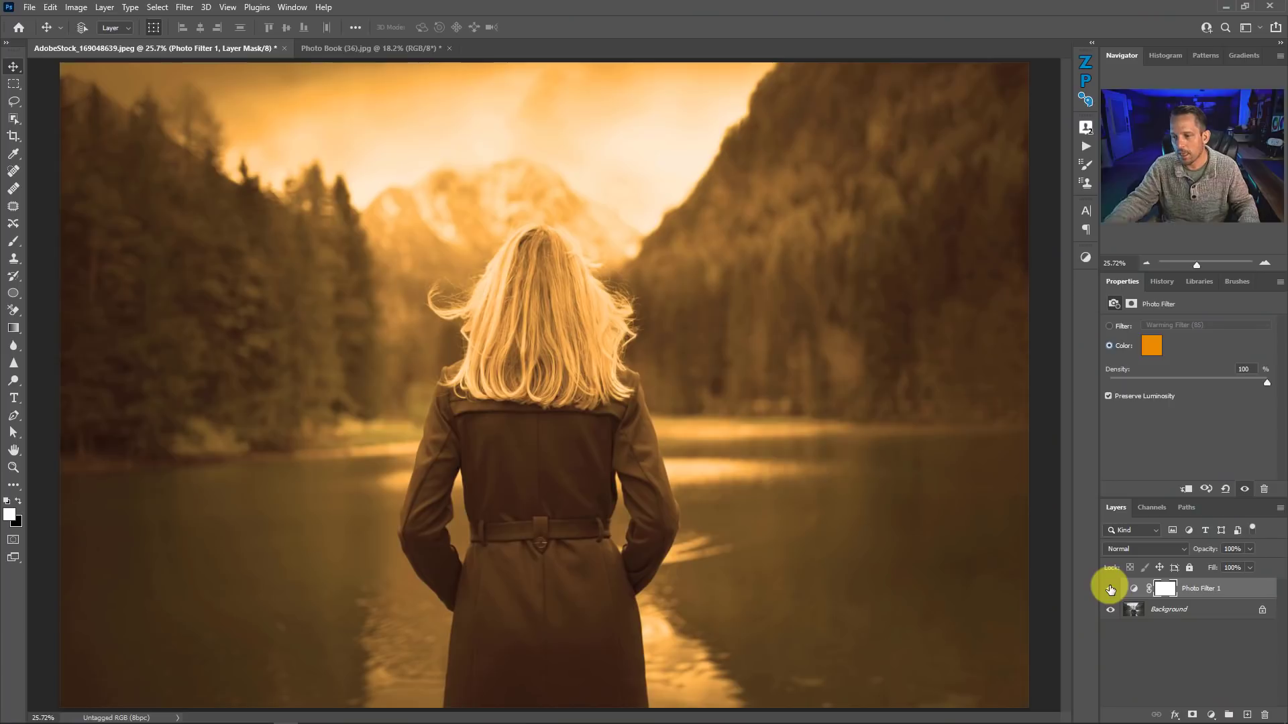
left_click(1110, 588)
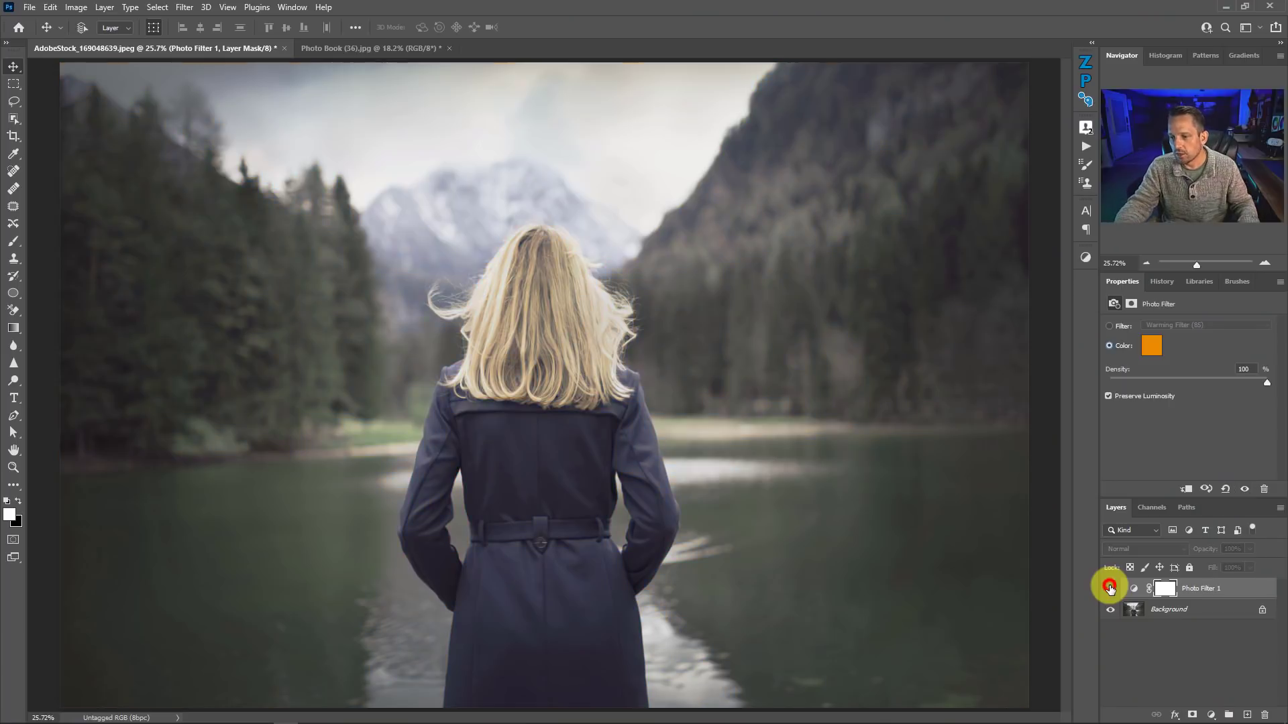
Check the photo filter's hex color and add a Solid Color fill layer using the same orange, ec8a00
left_click(1148, 347)
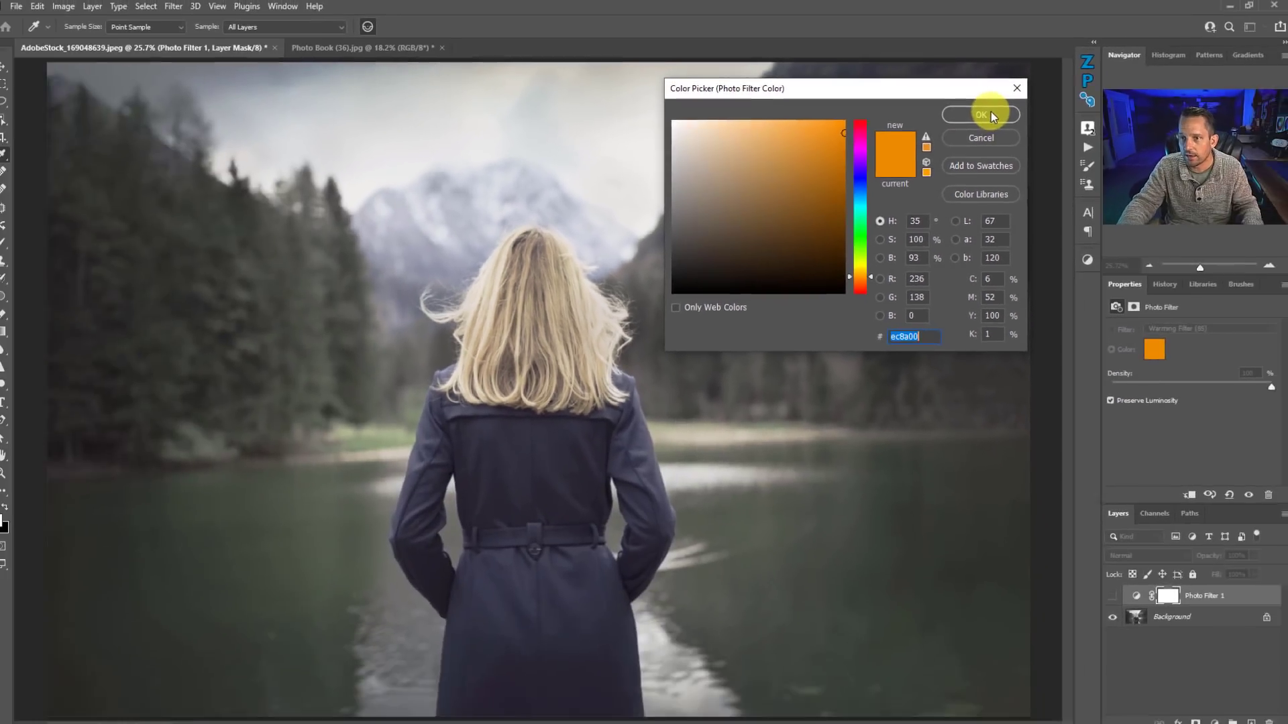
left_click(1025, 134)
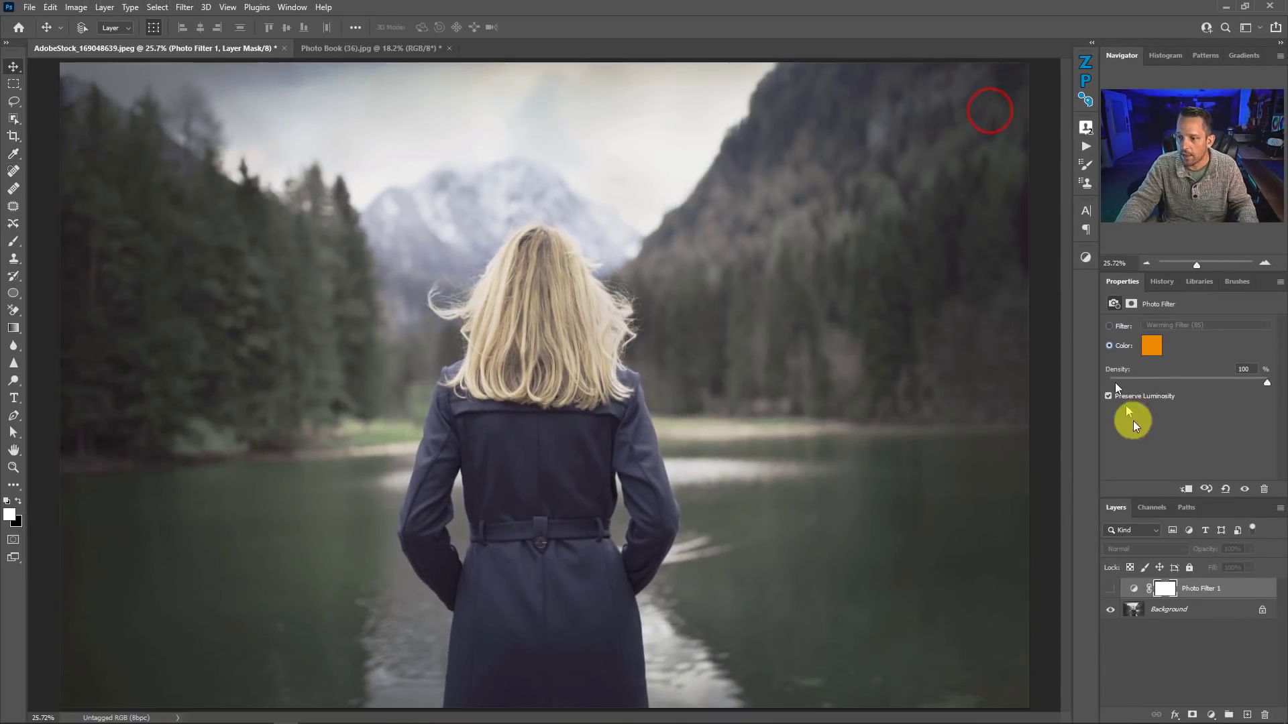
left_click(1211, 716)
left_click(1195, 477)
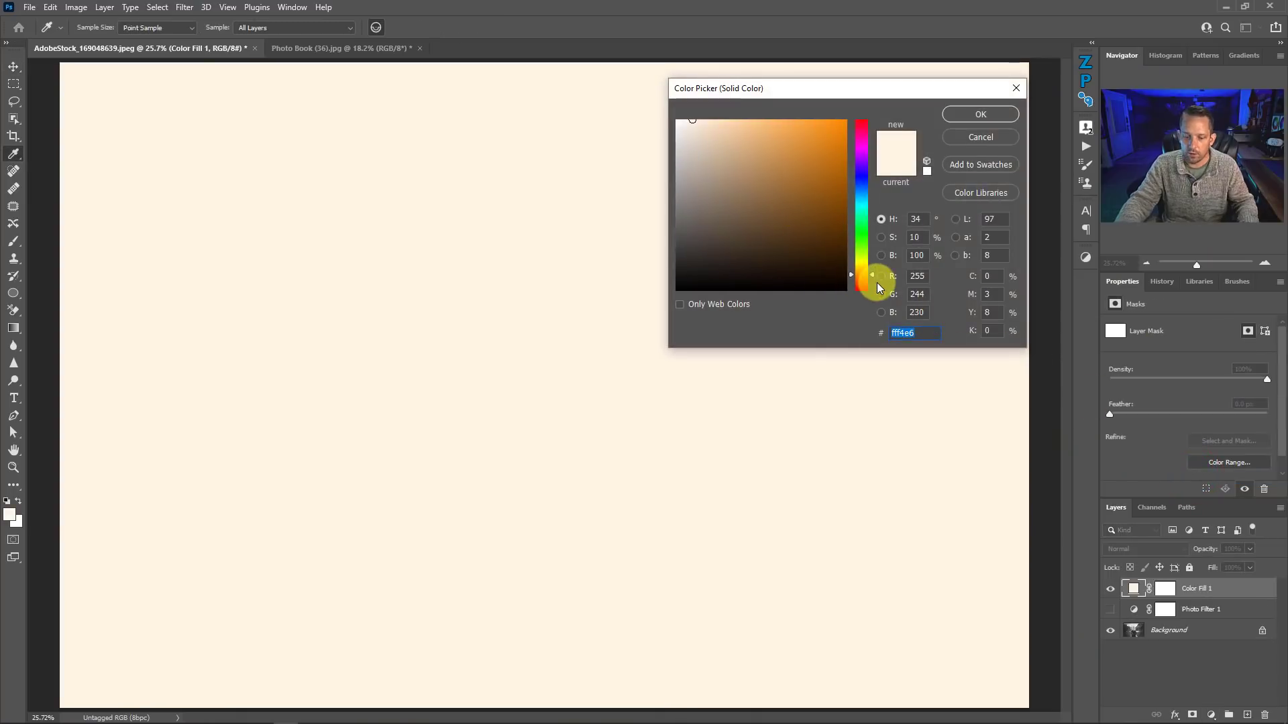
type("ec8a00")
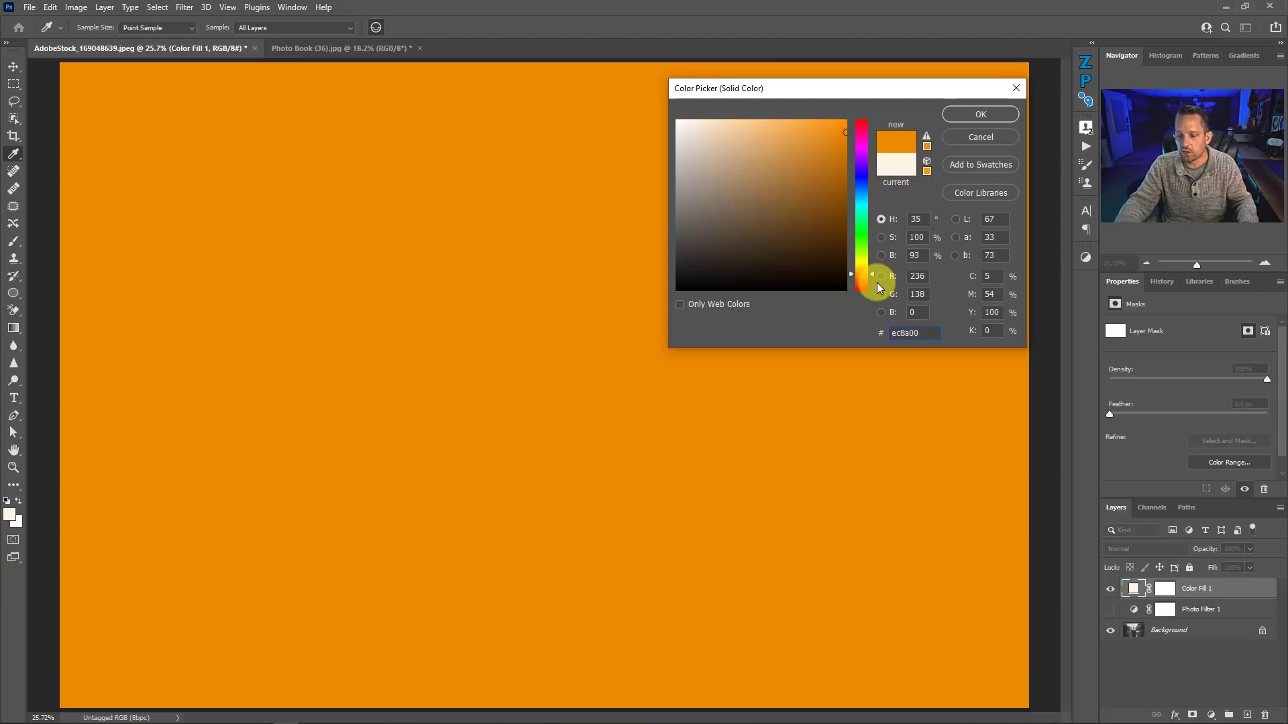
key("Return")
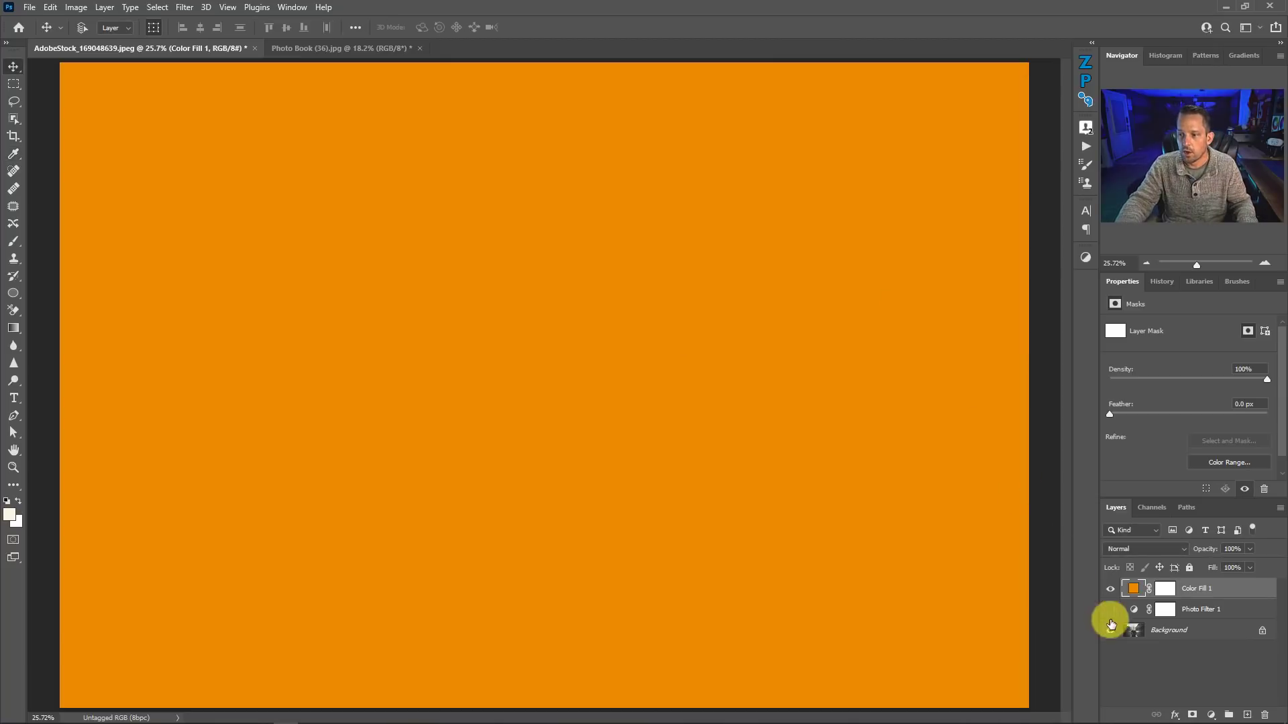
Compare Color Fill 1 with Photo Filter 1 by alternating their visibility, leaving the fill hidden and the filter shown
left_click(1110, 588)
left_click(1111, 609)
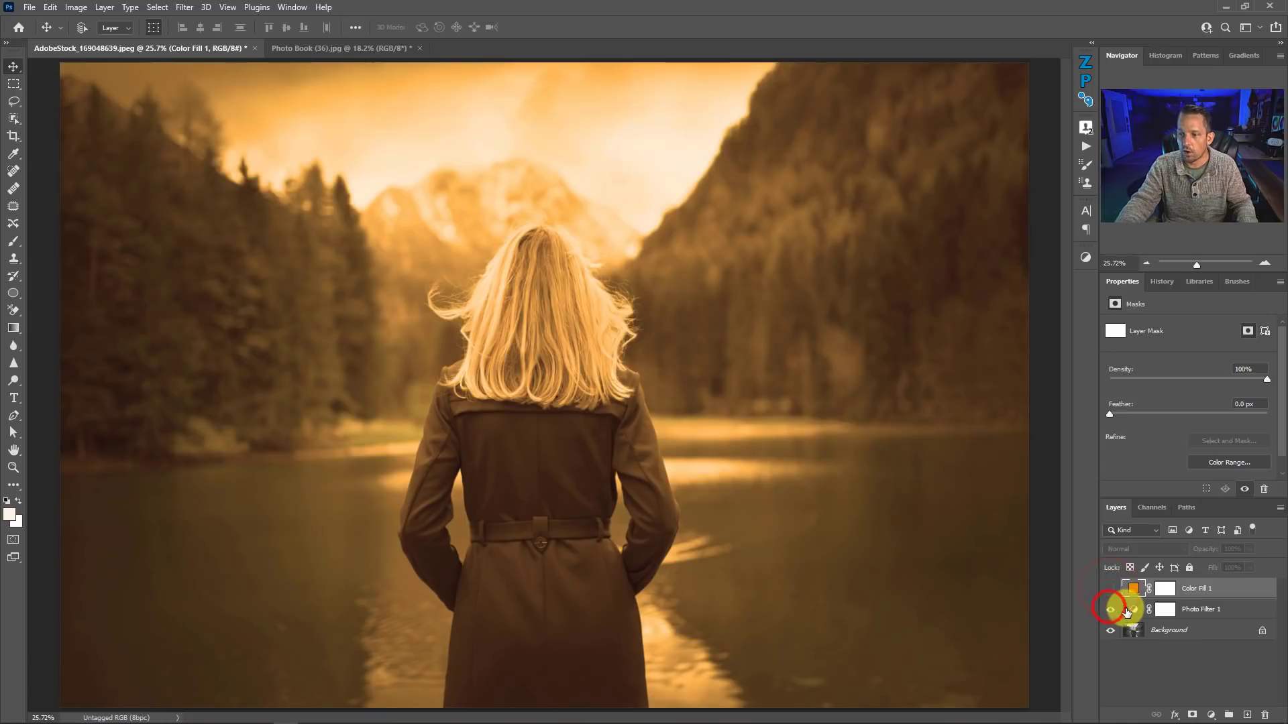
left_click(1133, 607)
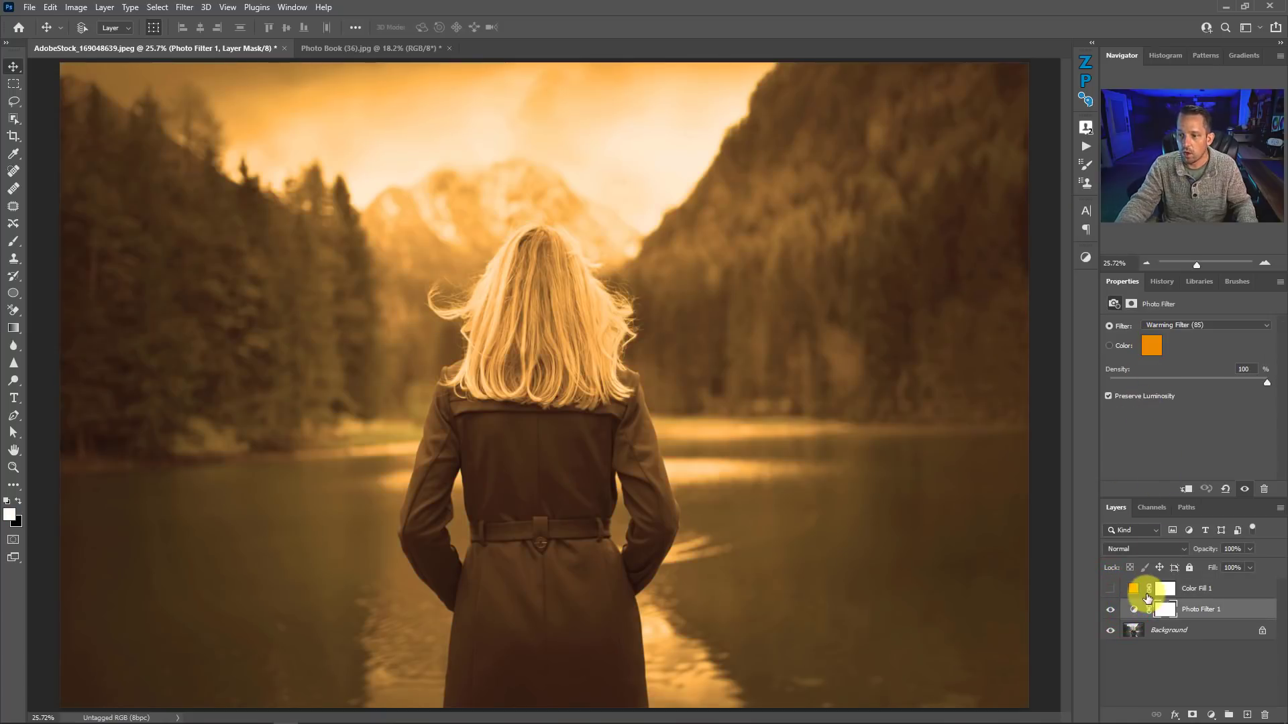
left_click(1110, 609)
left_click(1110, 589)
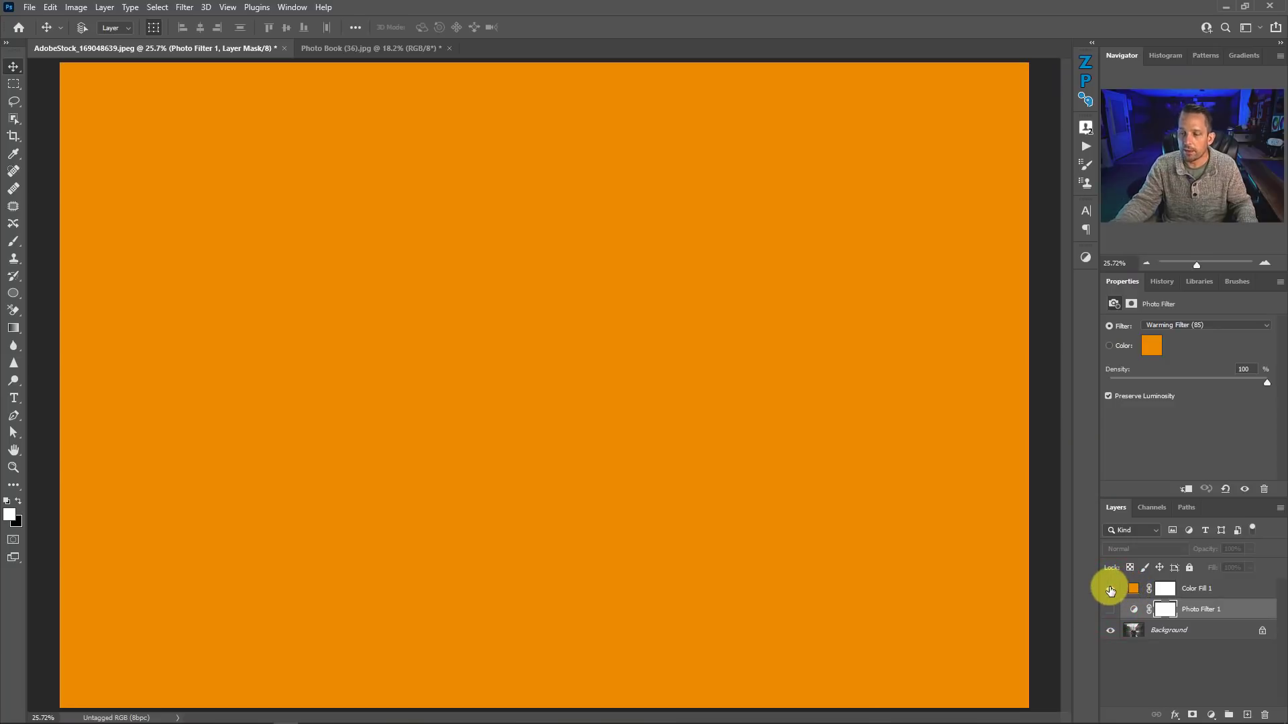
left_click(1111, 588)
left_click(1110, 609)
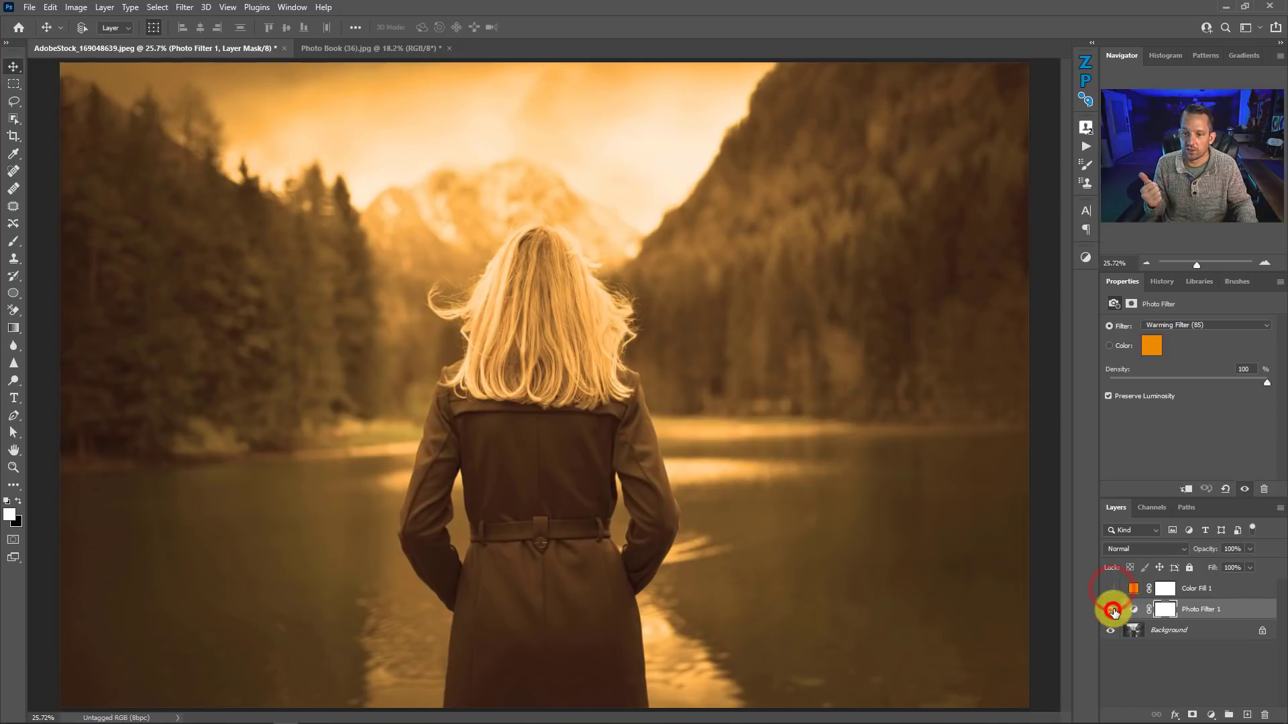
Stamp the visible filtered photo onto a new layer above Photo Filter 1 and hide the adjustment layer
left_click(1134, 609)
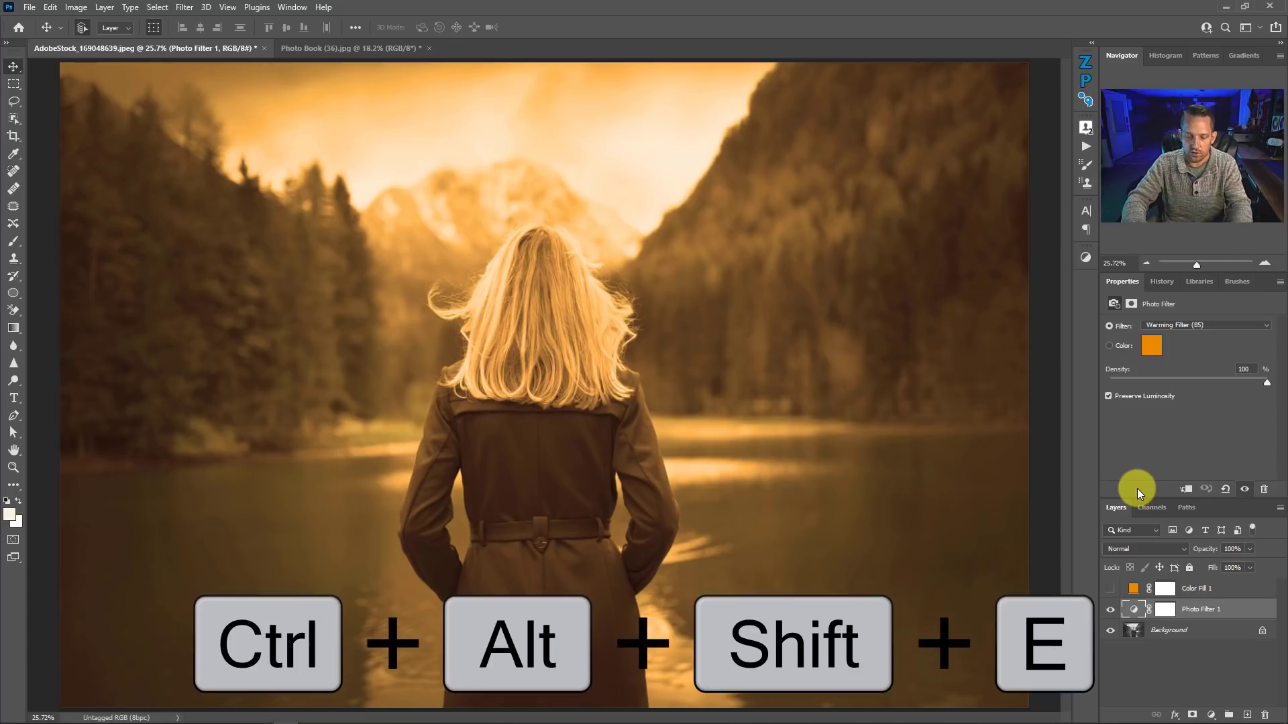
key("ctrl+alt+shift+e")
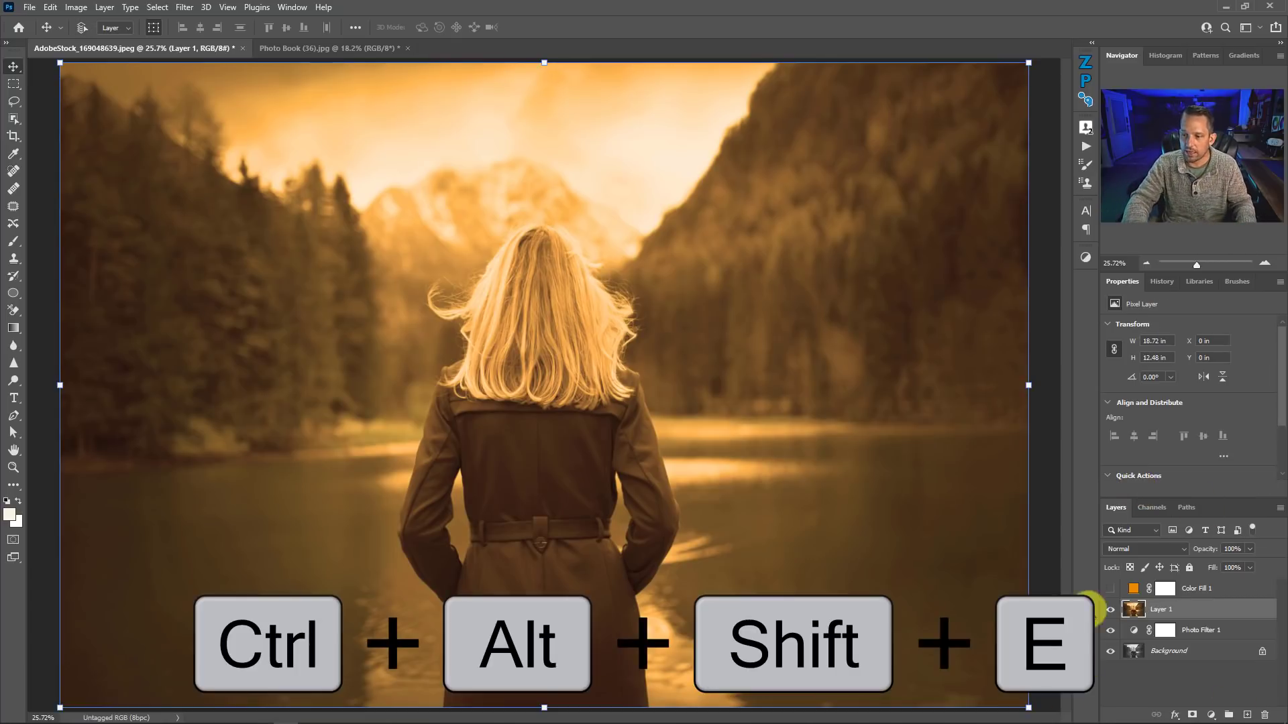
left_click(1111, 632)
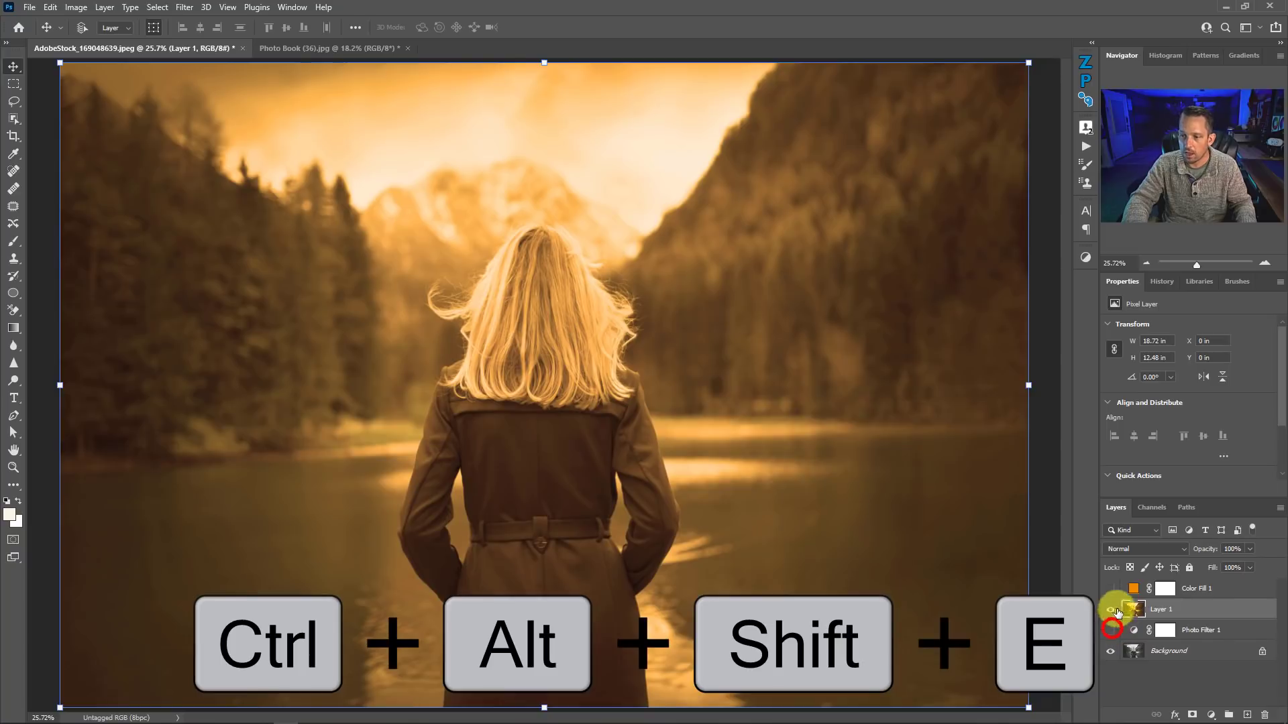
Rename the stamped layer as "Phot Filter"
double_click(1144, 607)
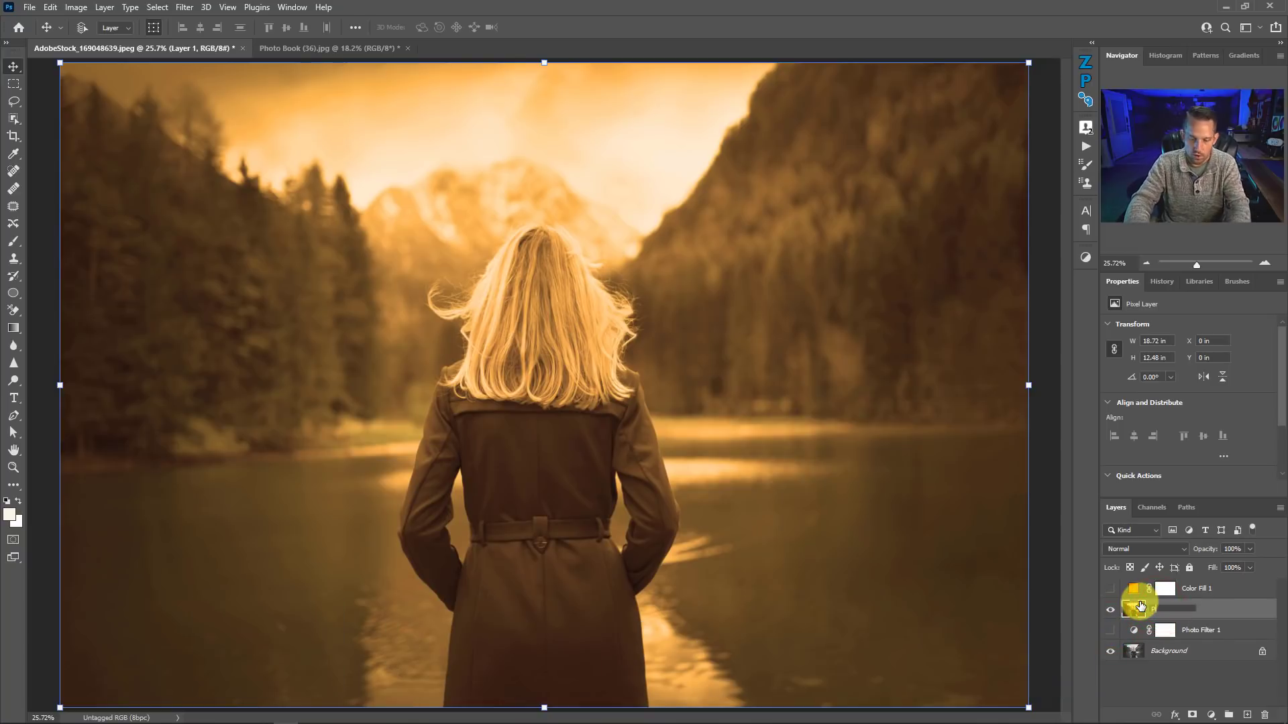
type("Phot Filt")
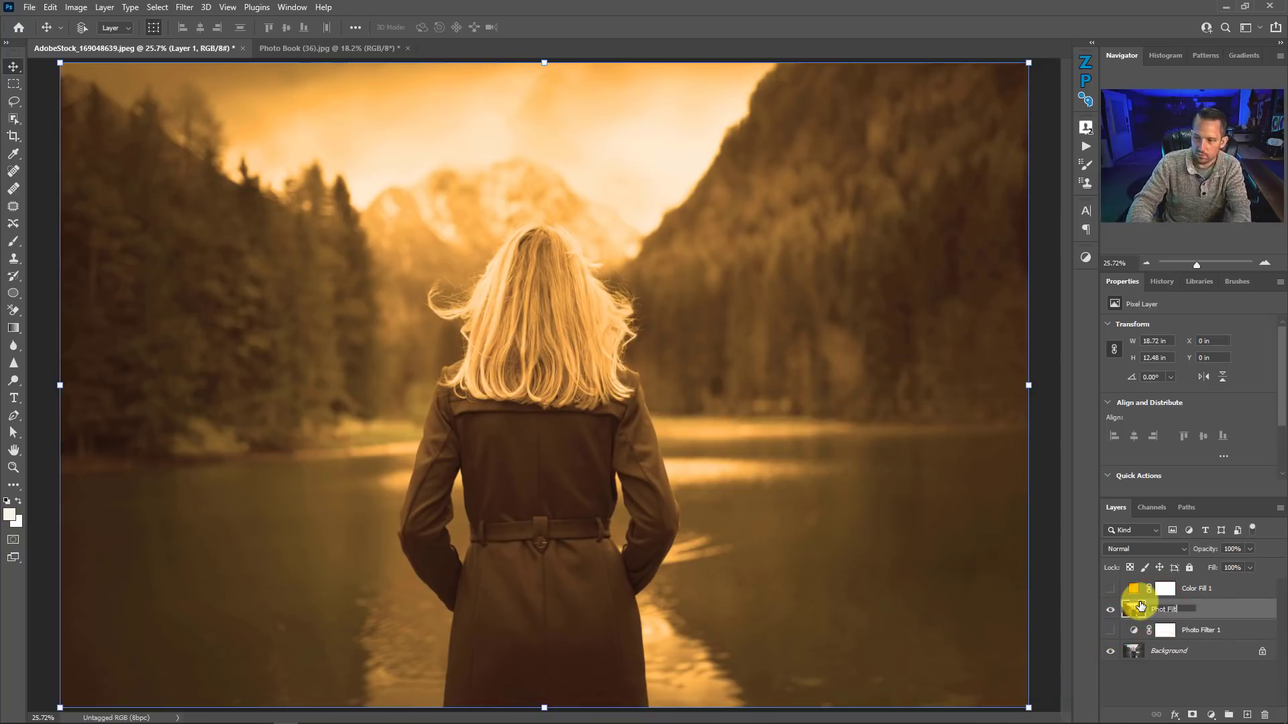
type("er")
key("Return")
Show and hide the orange fill and the stamped filter layer in turn to compare them with the original photo
left_click(1110, 609)
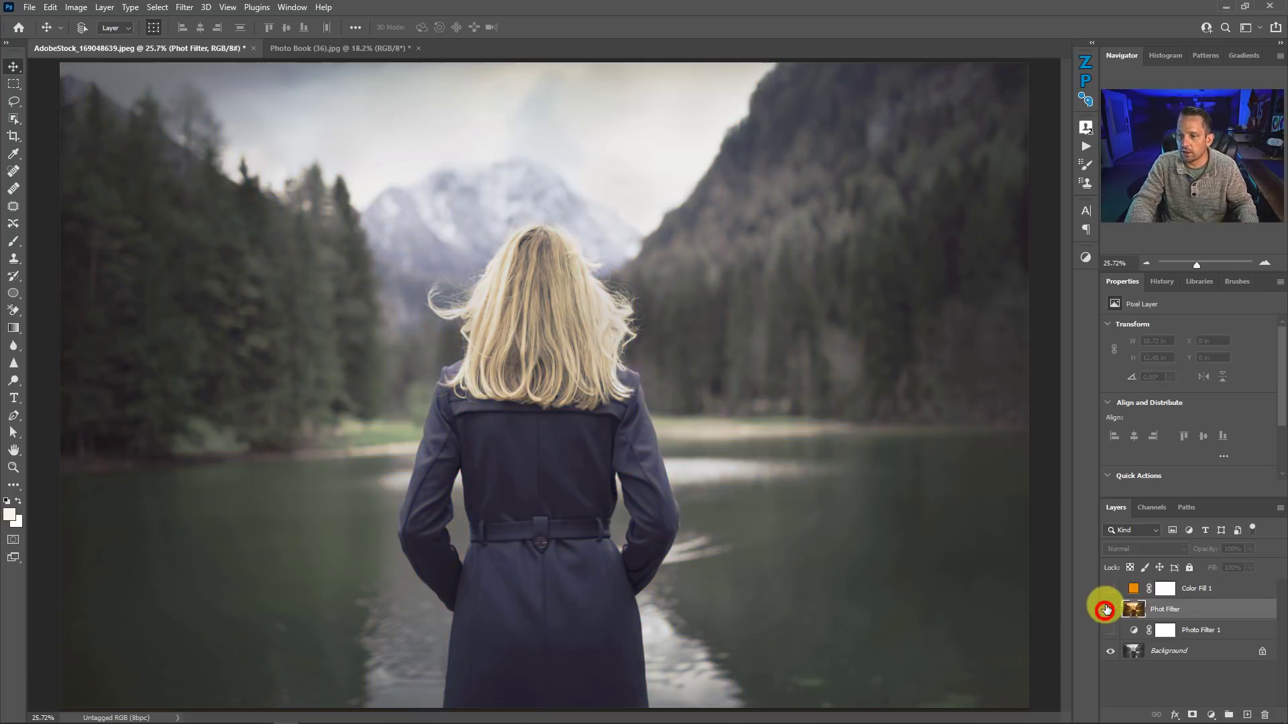
left_click(1119, 593)
left_click(1110, 589)
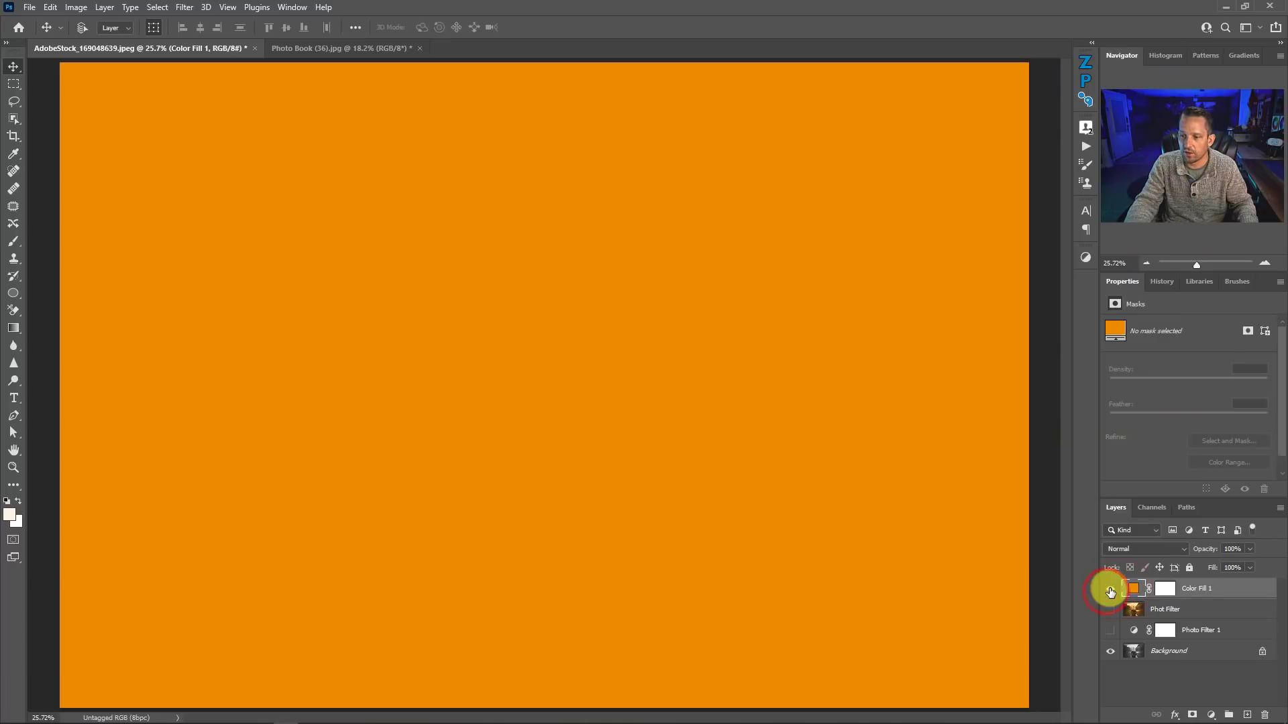
left_click(1110, 589)
left_click(1110, 608)
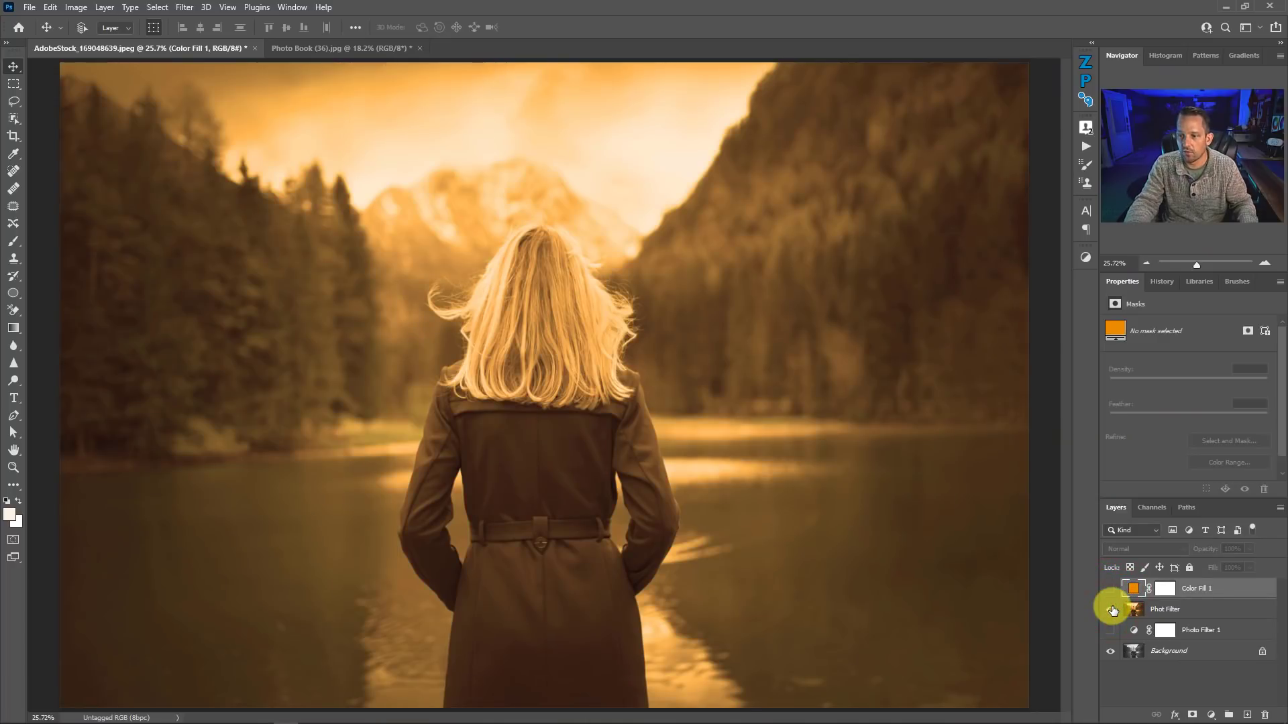
left_click(1111, 609)
Correct the stamped layer's name to "Photo Filter"
double_click(1163, 609)
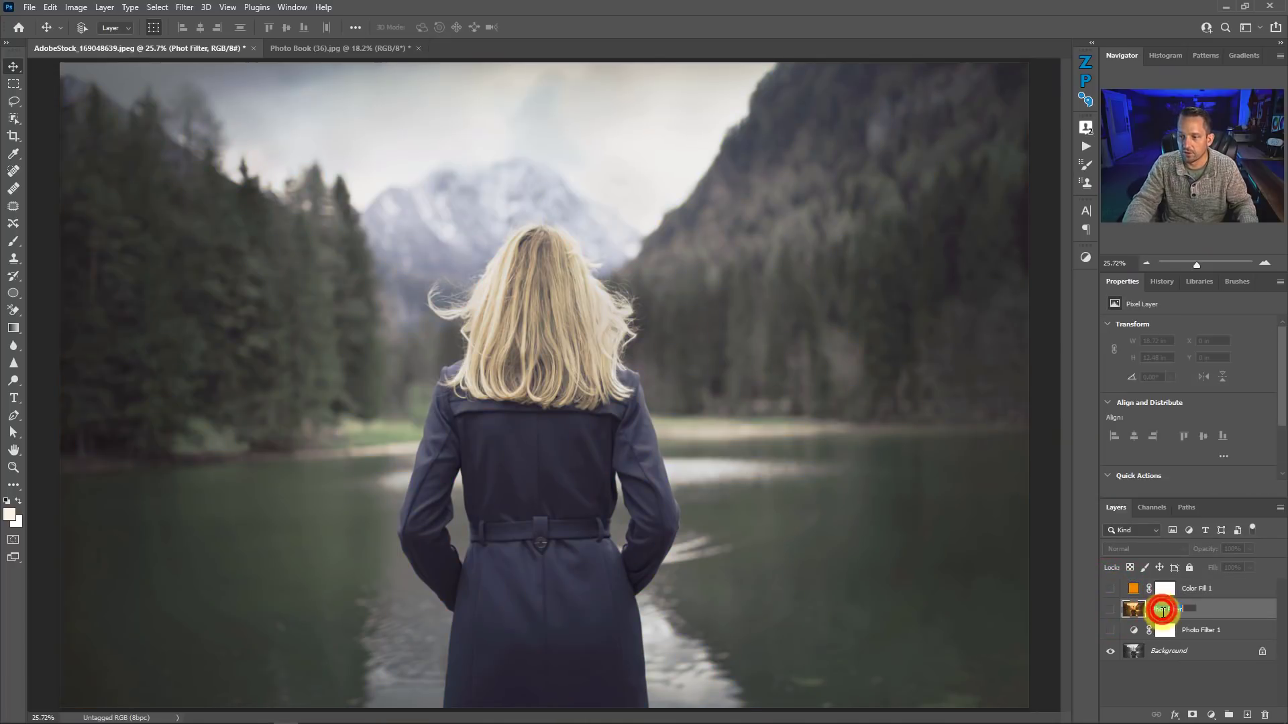
type("Photo Filter")
key("Return")
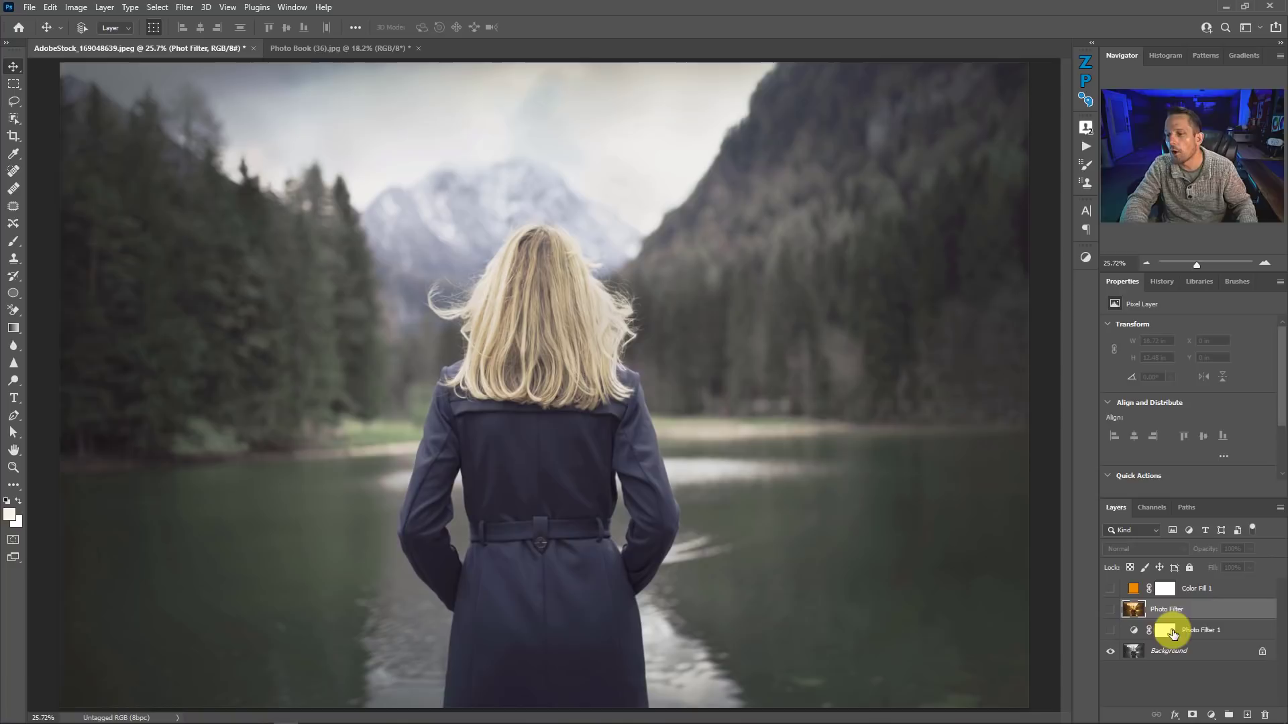
Show Color Fill 1 briefly to examine the plain orange over the photo, and hide it again
left_click(1111, 590)
left_click(1132, 591)
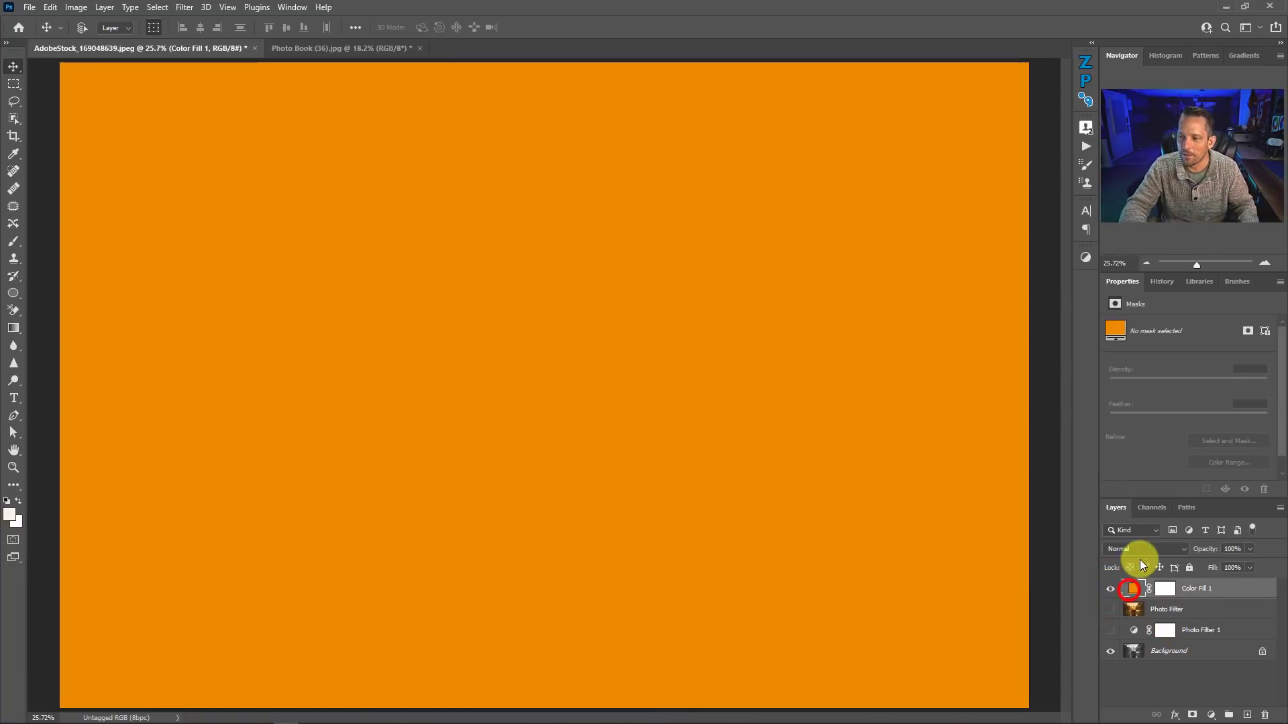
left_click(1111, 589)
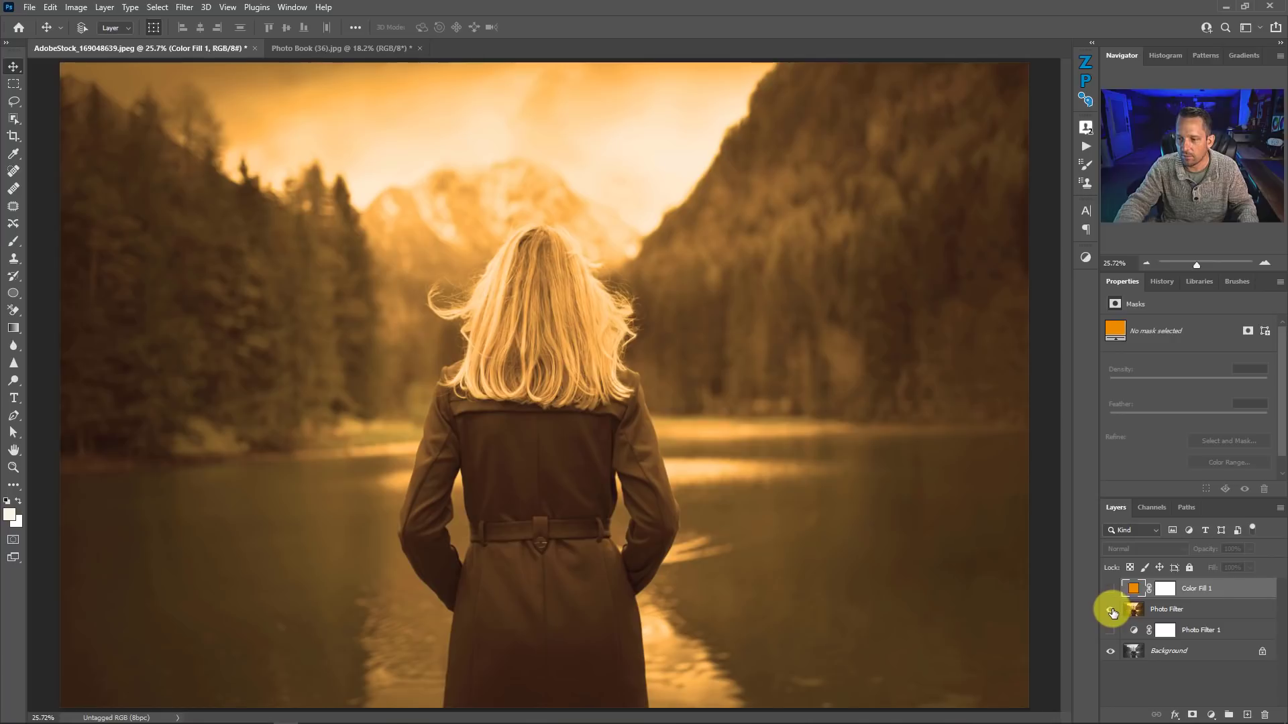
Set the layer thumbnail size to Large Thumbnails
right_click(1164, 675)
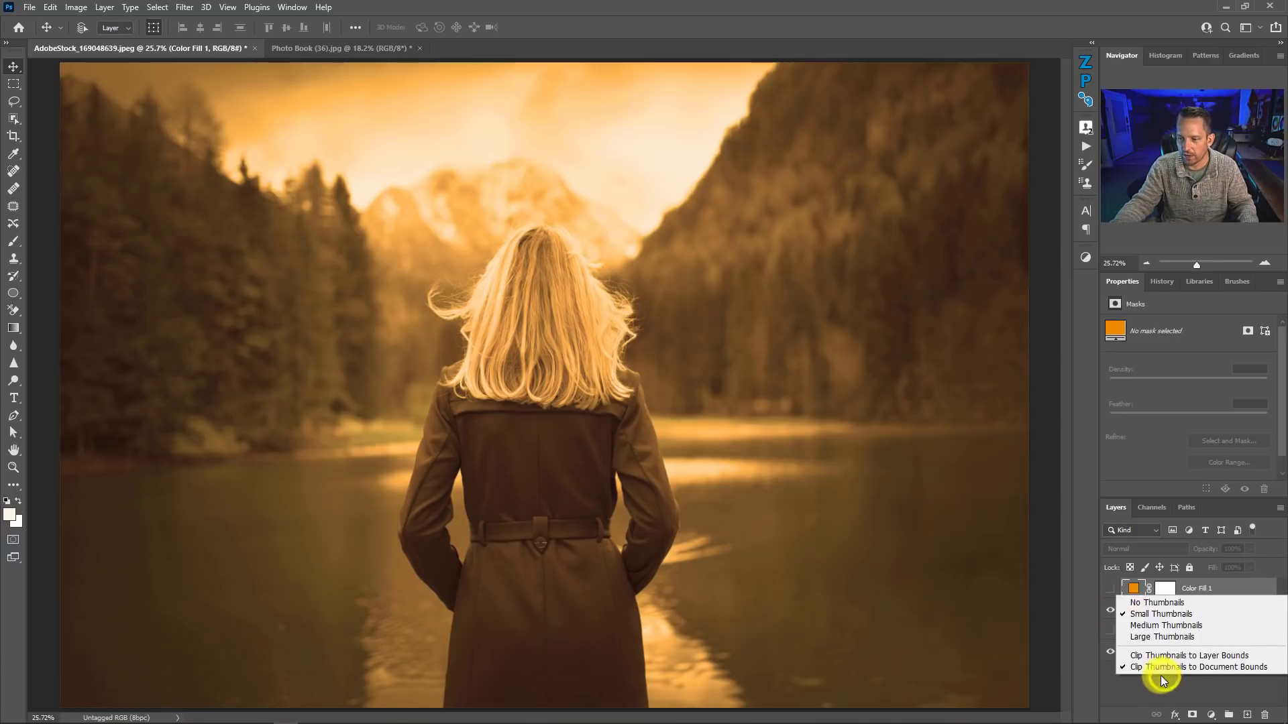
left_click(1147, 636)
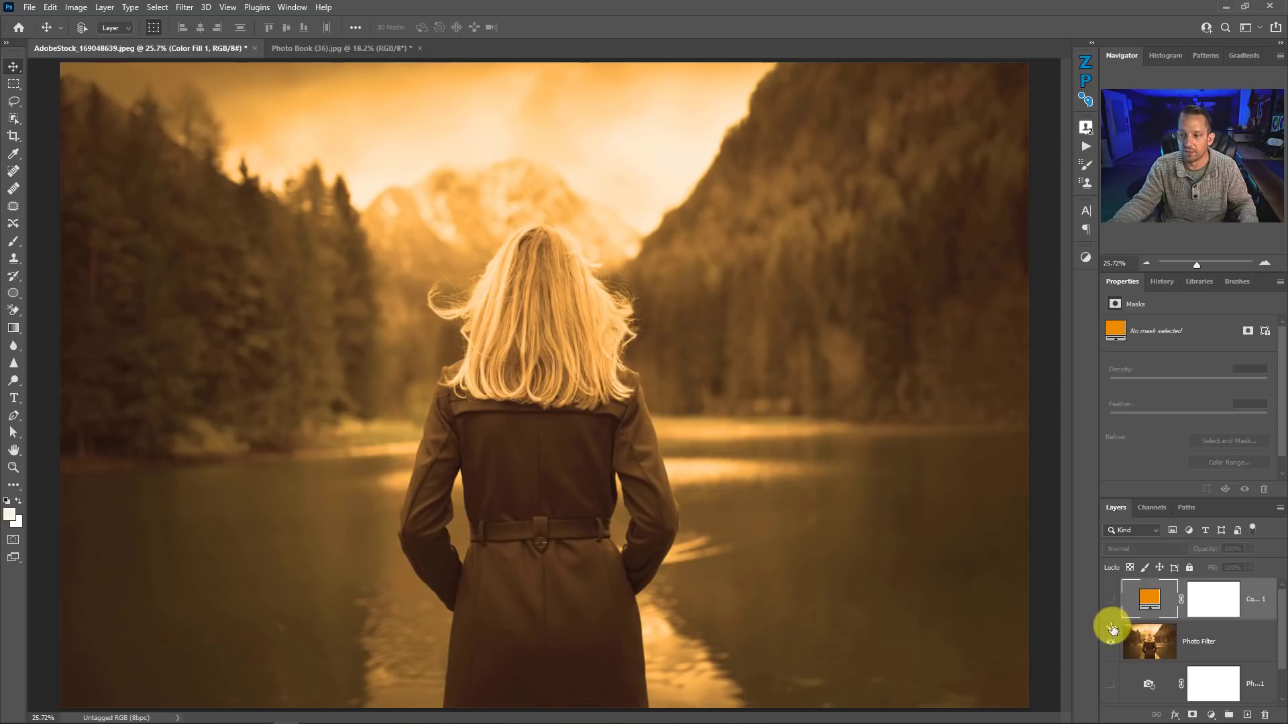
Show Color Fill 1 in place of the stamped Photo Filter layer and set its blend mode to Color
left_click(1112, 641)
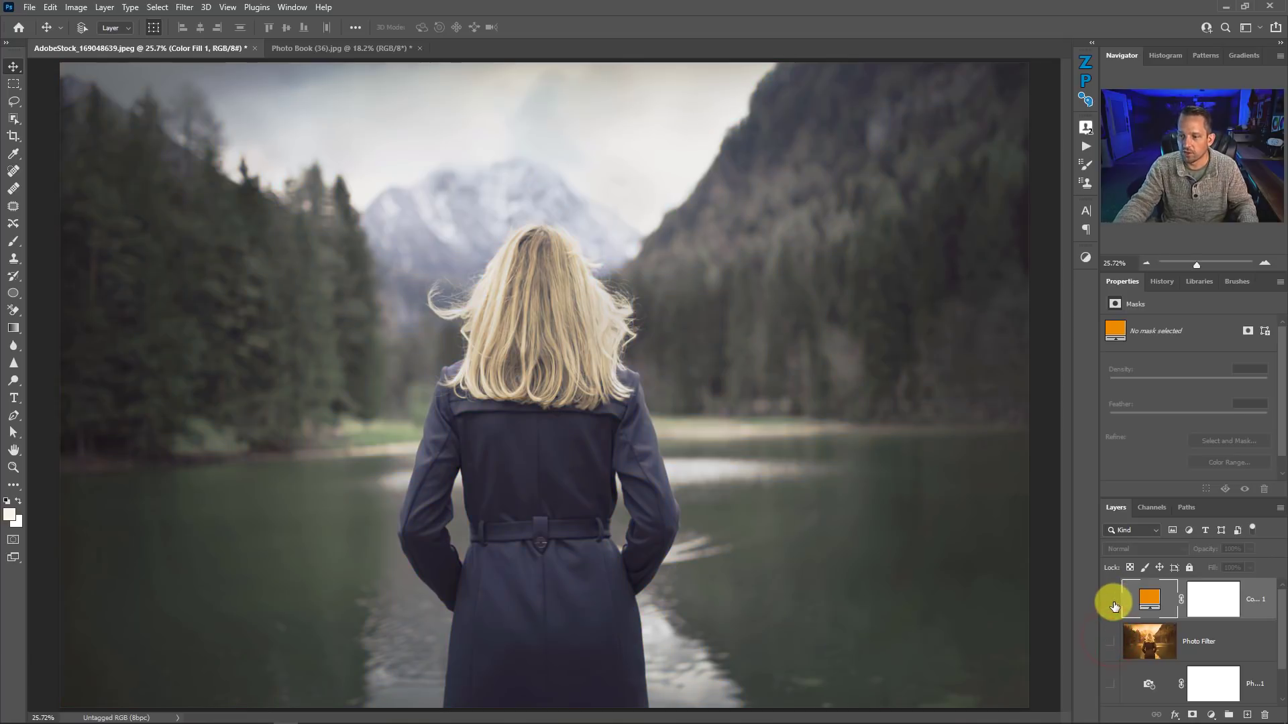
left_click(1112, 602)
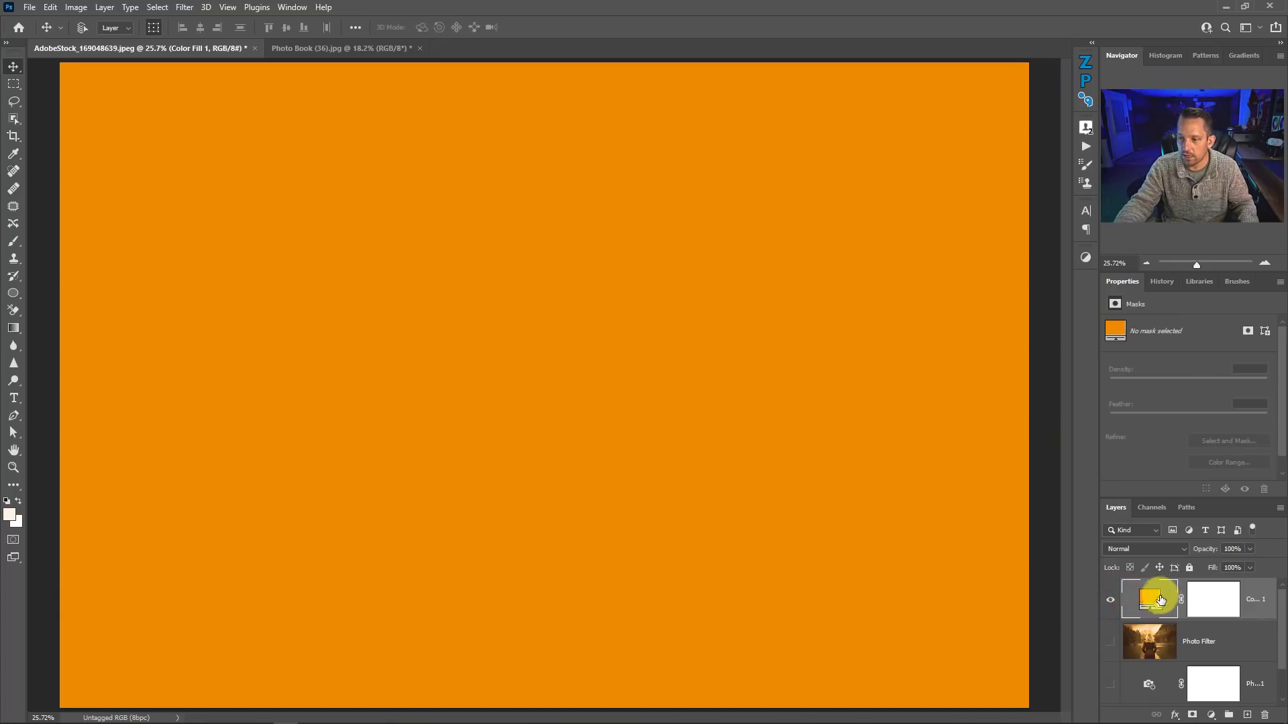
left_click(1157, 554)
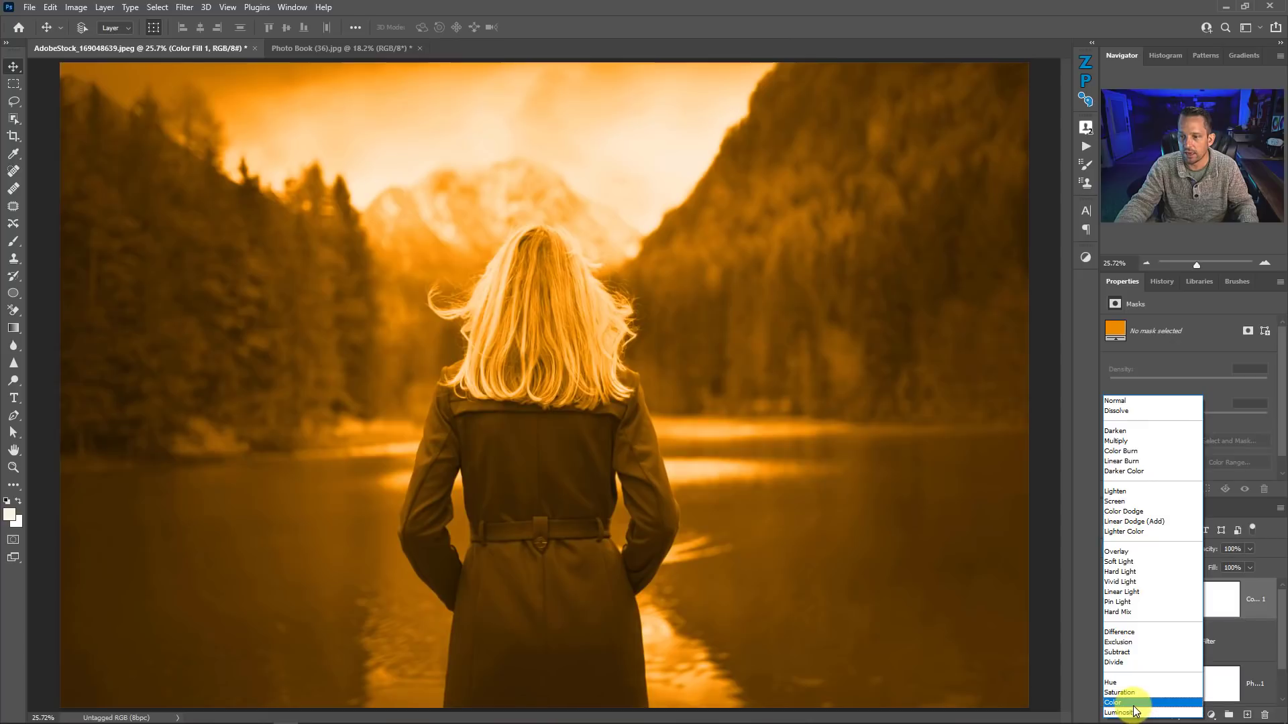
left_click(1133, 705)
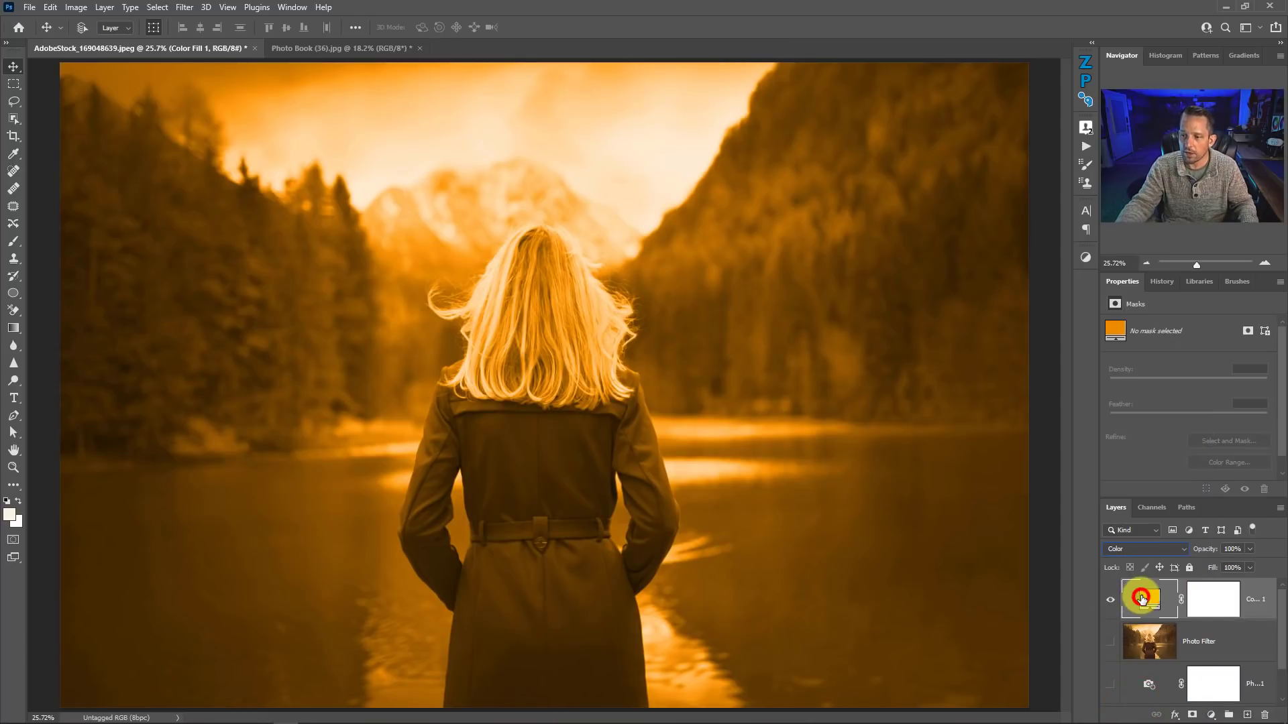
Stamp the visible layers into a new layer, hide Color Fill 1, and name the stamped layer "Solid Color"
key("ctrl+alt+shift+e")
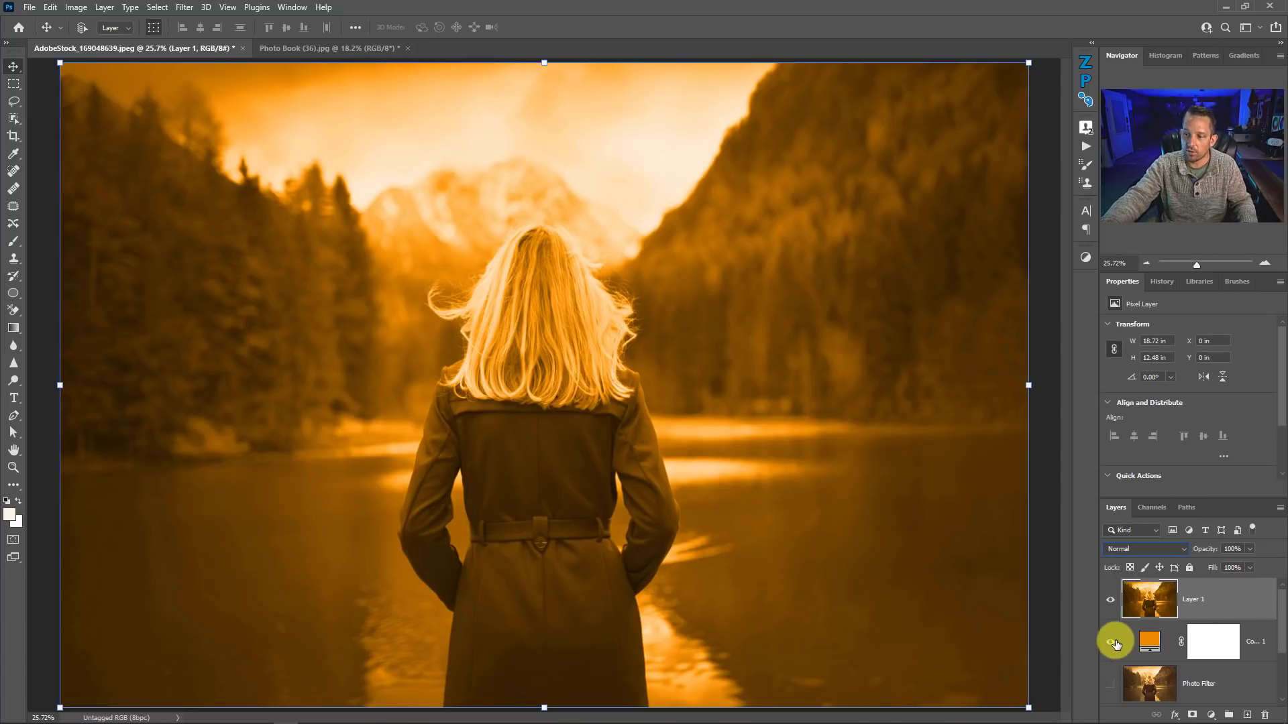
left_click(1113, 642)
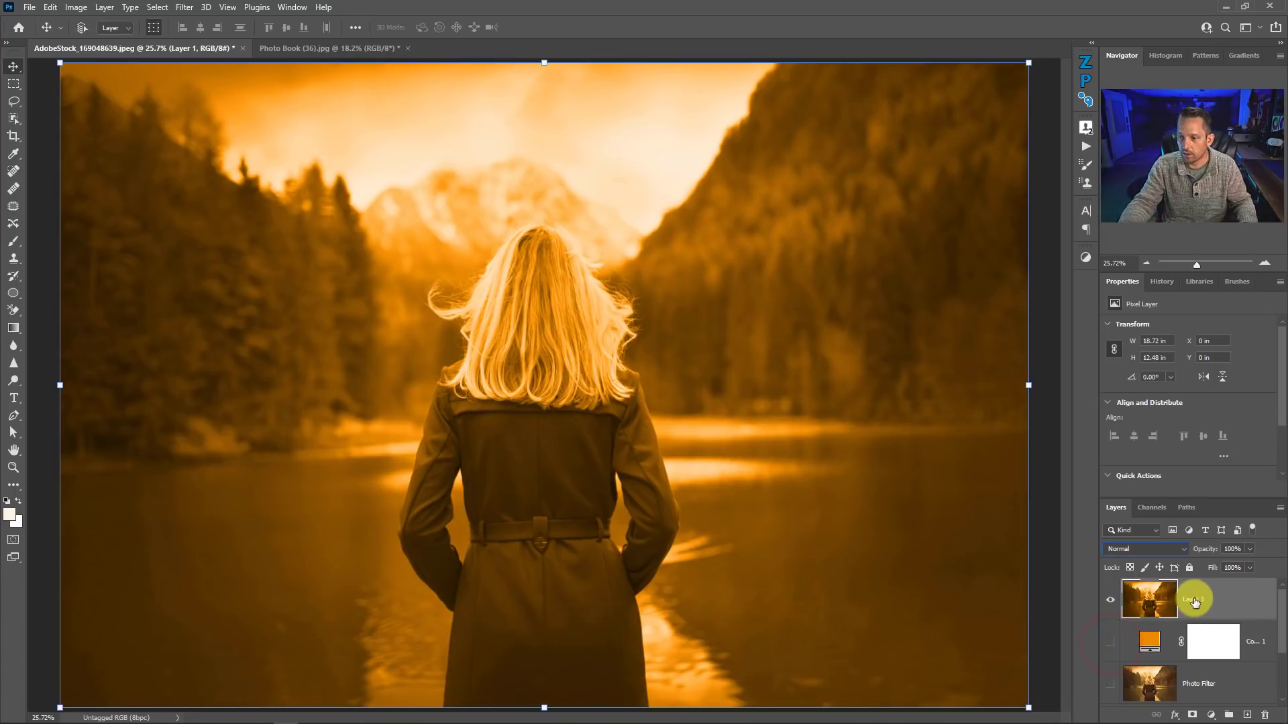
double_click(1195, 600)
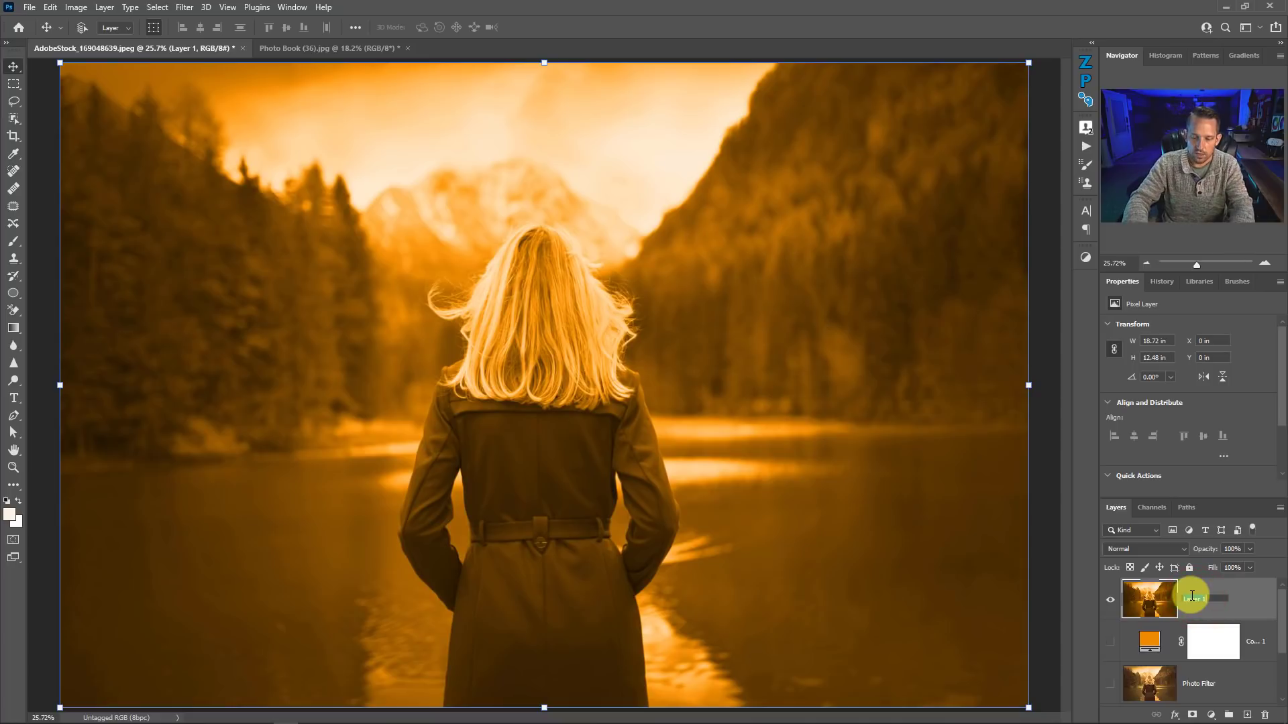
type("Sepia Color")
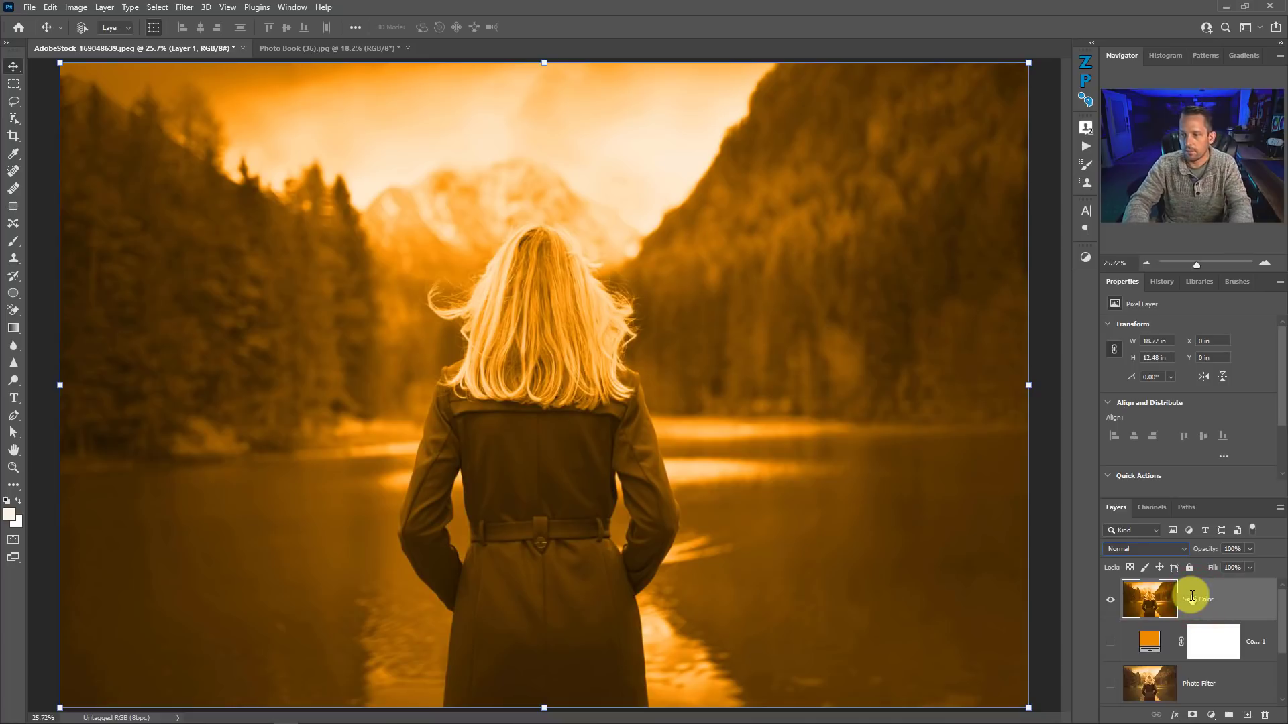
key("Return")
Move the stamped Photo Filter layer directly beneath Solid Color and make it visible
left_click(1110, 600)
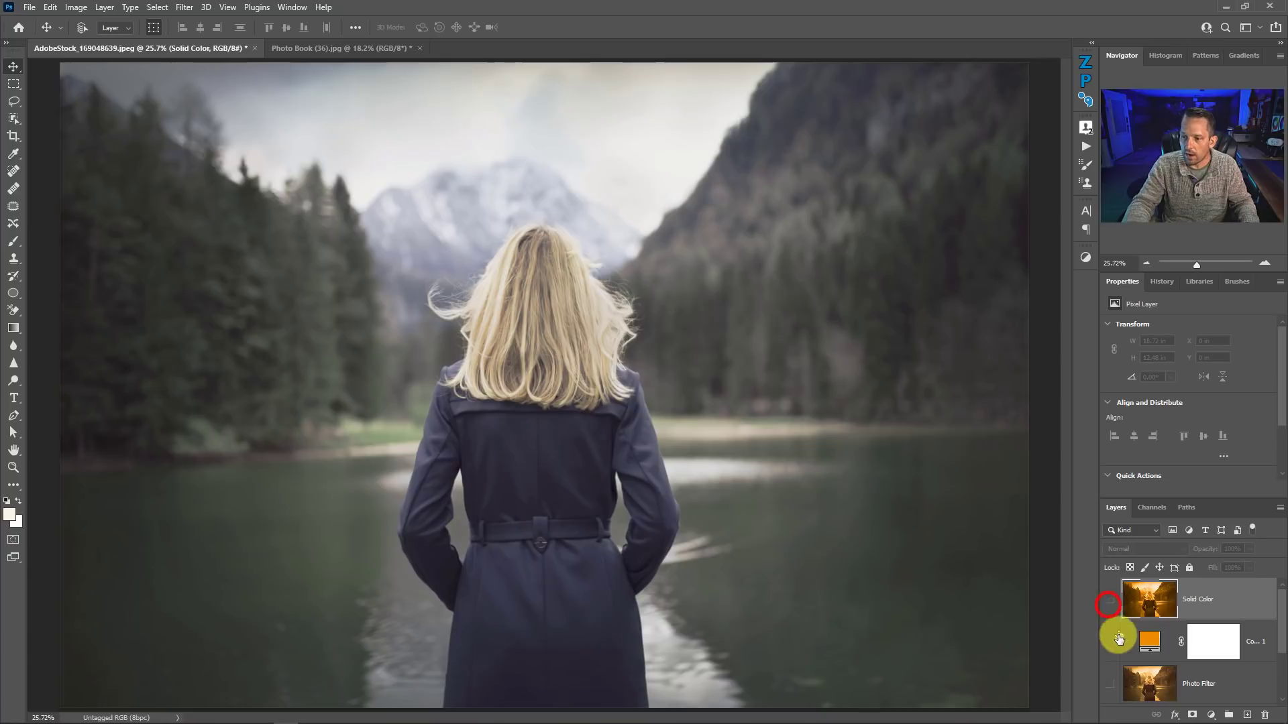
left_click_drag(1147, 677, 1143, 620)
left_click(1110, 641)
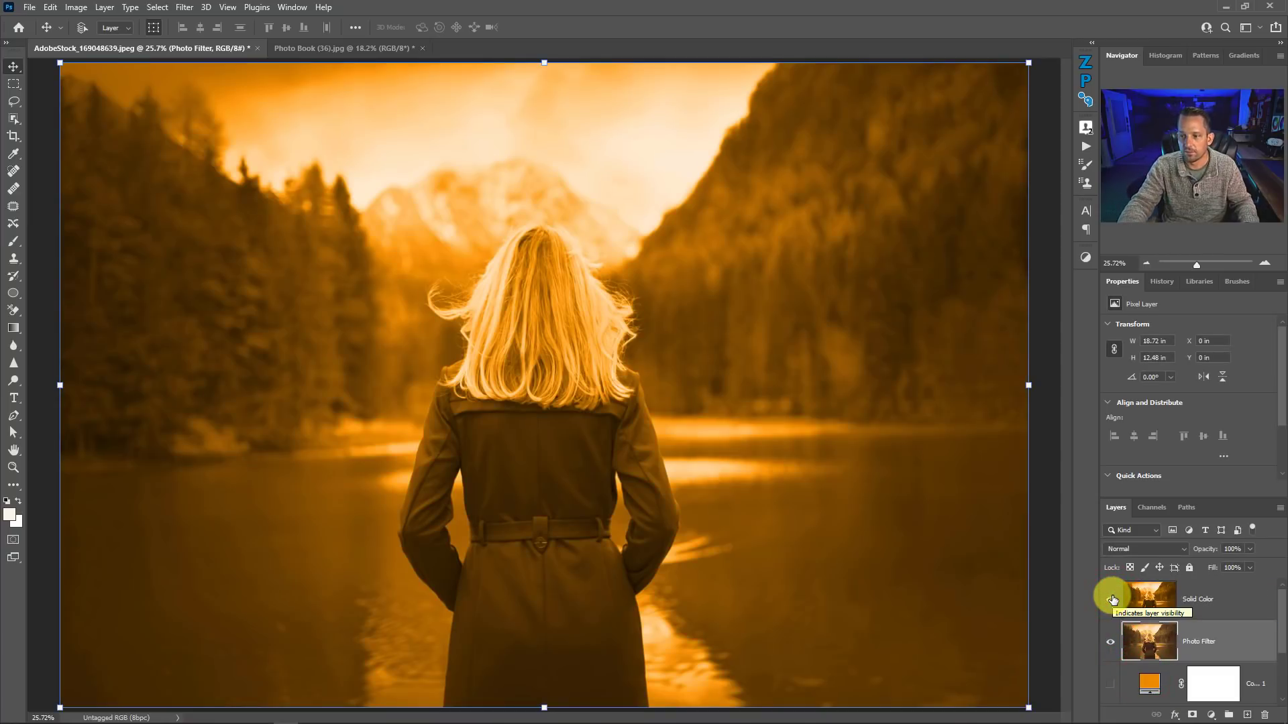
Toggle the Solid Color layer's visibility to compare the Color-blended fill with the Photo Filter version
left_click(1112, 599)
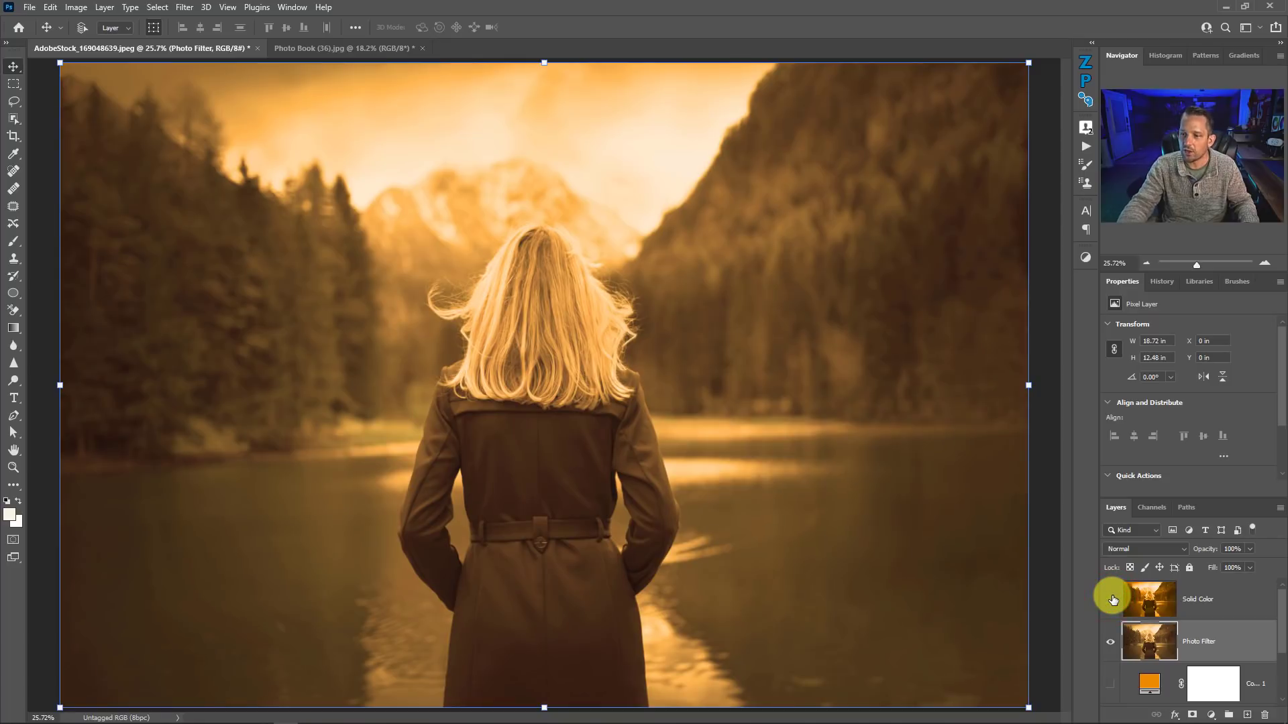
left_click(1112, 599)
left_click(1149, 599)
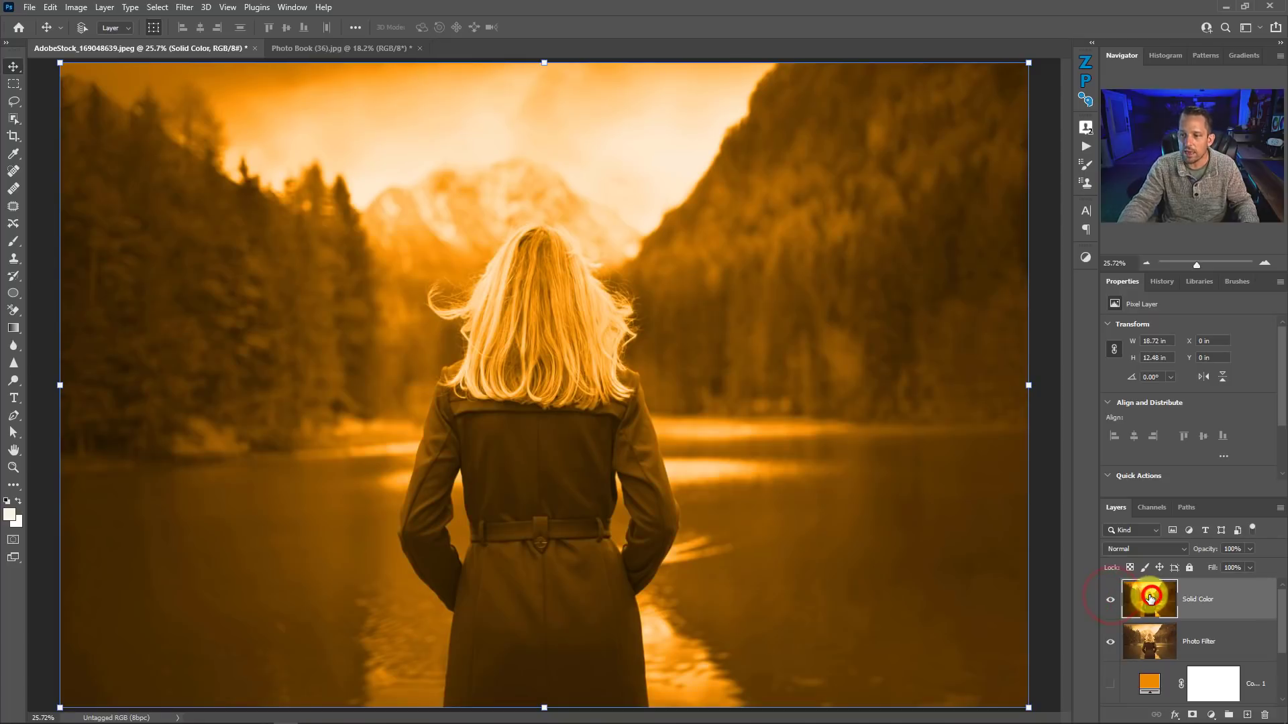
left_click(1137, 596)
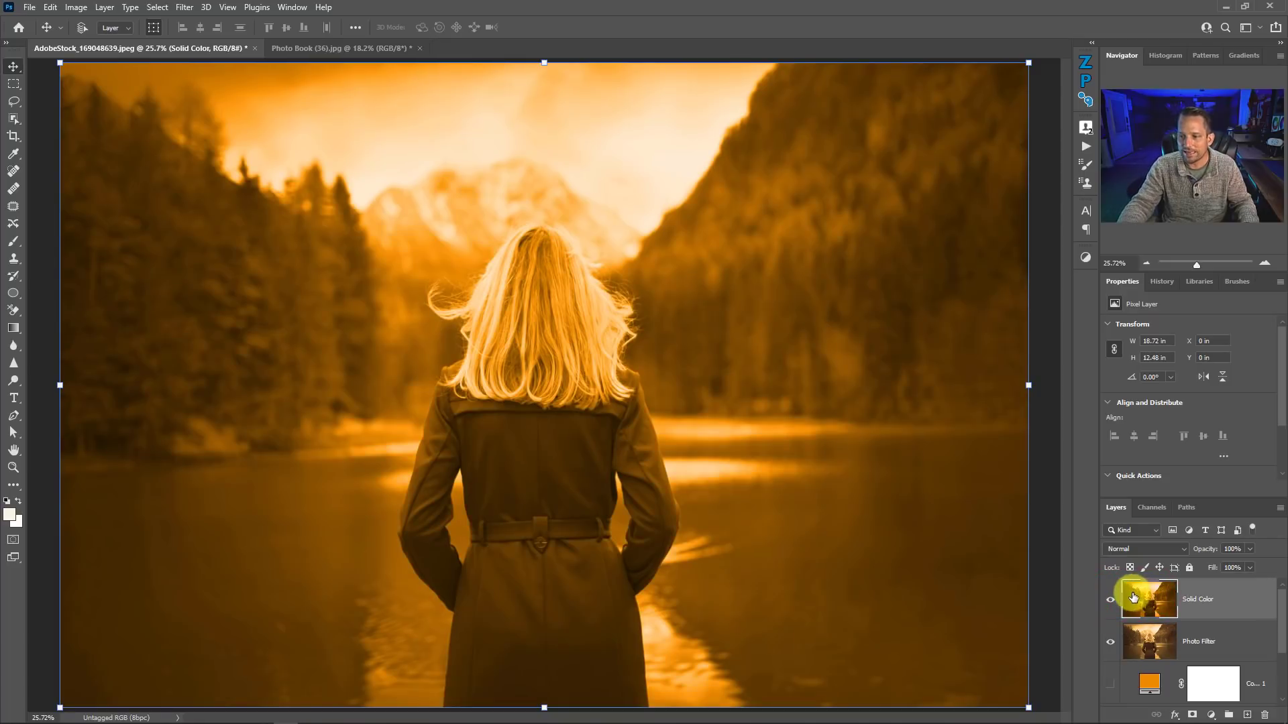
left_click(1110, 599)
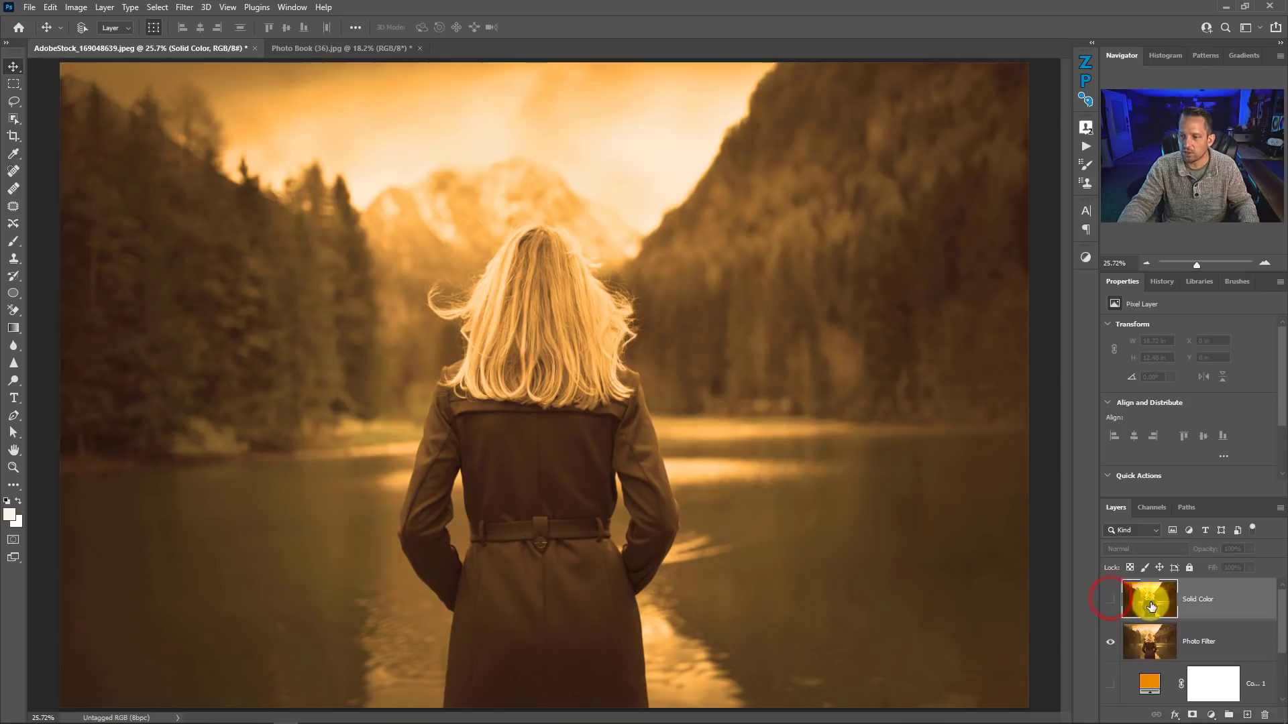
Delete the stamped Solid Color layer and show Color Fill 1 in place of the Photo Filter layer
scroll(1151, 606, "down", 1)
left_click(1110, 599)
left_click(1110, 642)
Set the blend mode of Color Fill 1 to Soft Light
left_click(1148, 640)
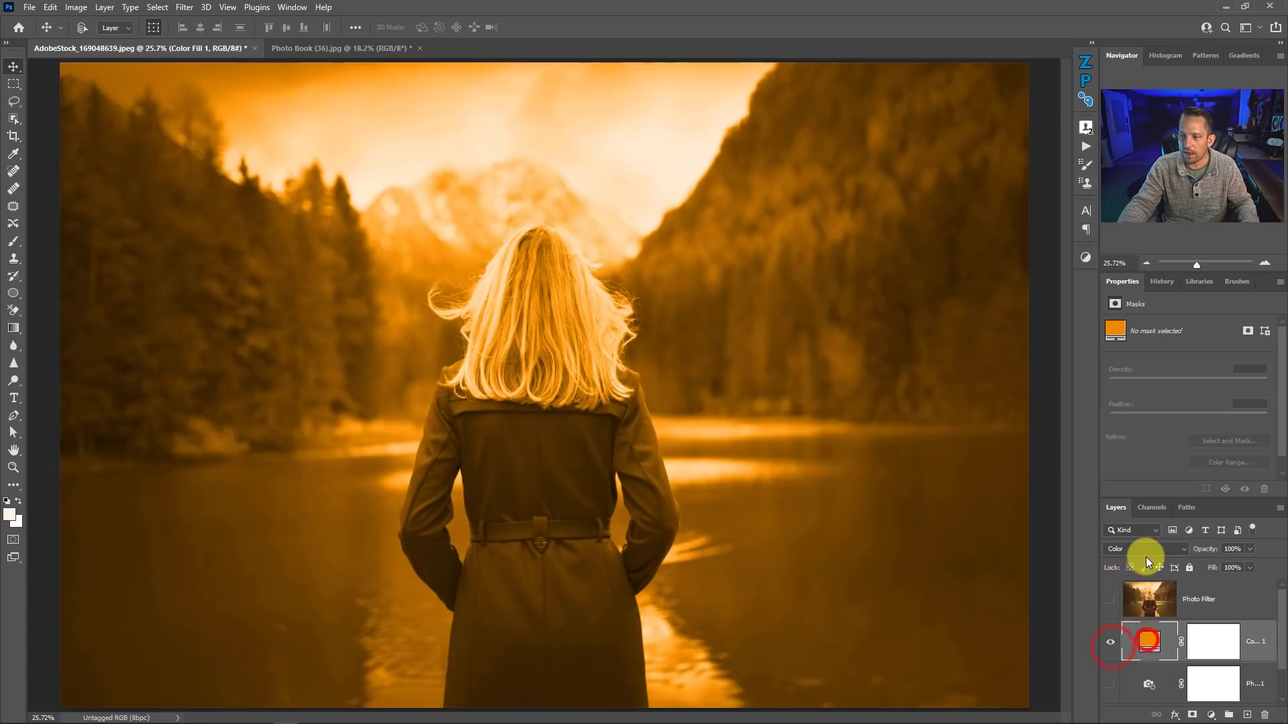
left_click(1146, 554)
left_click(1138, 565)
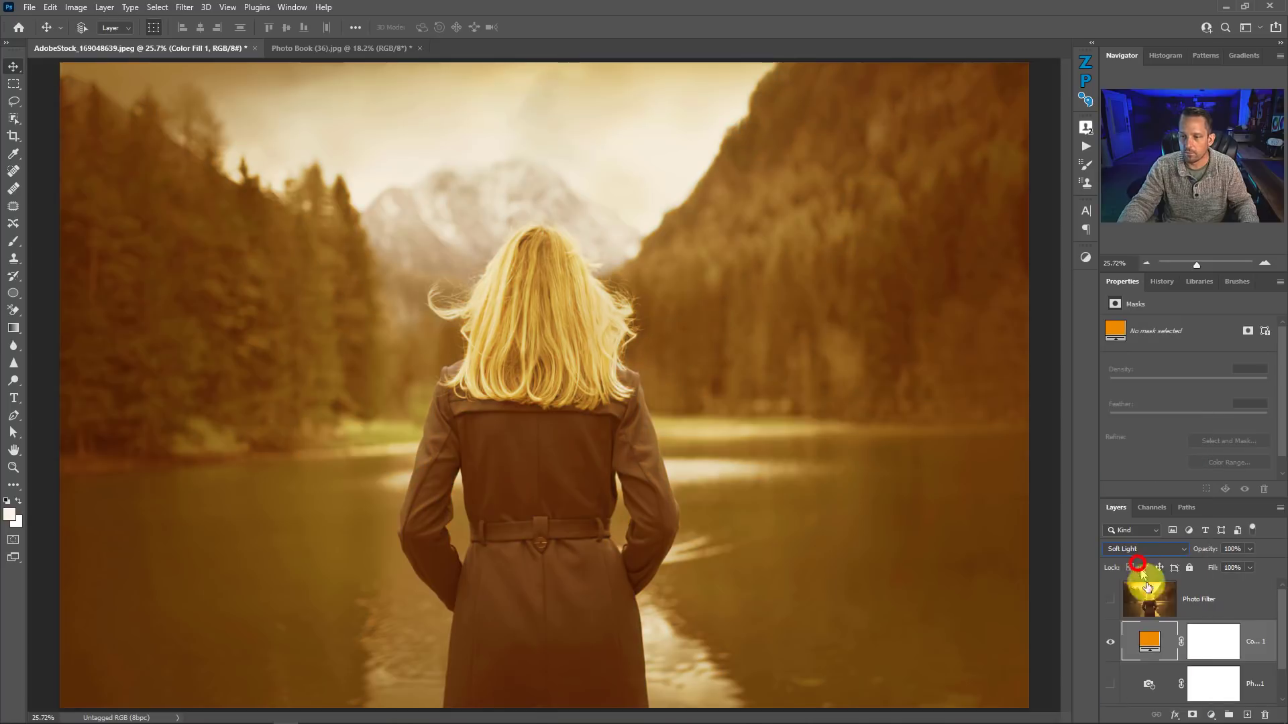
Stamp the Soft Light fill and photo into a new layer above Color Fill 1 and name it "Solid Color"
left_click(1149, 633)
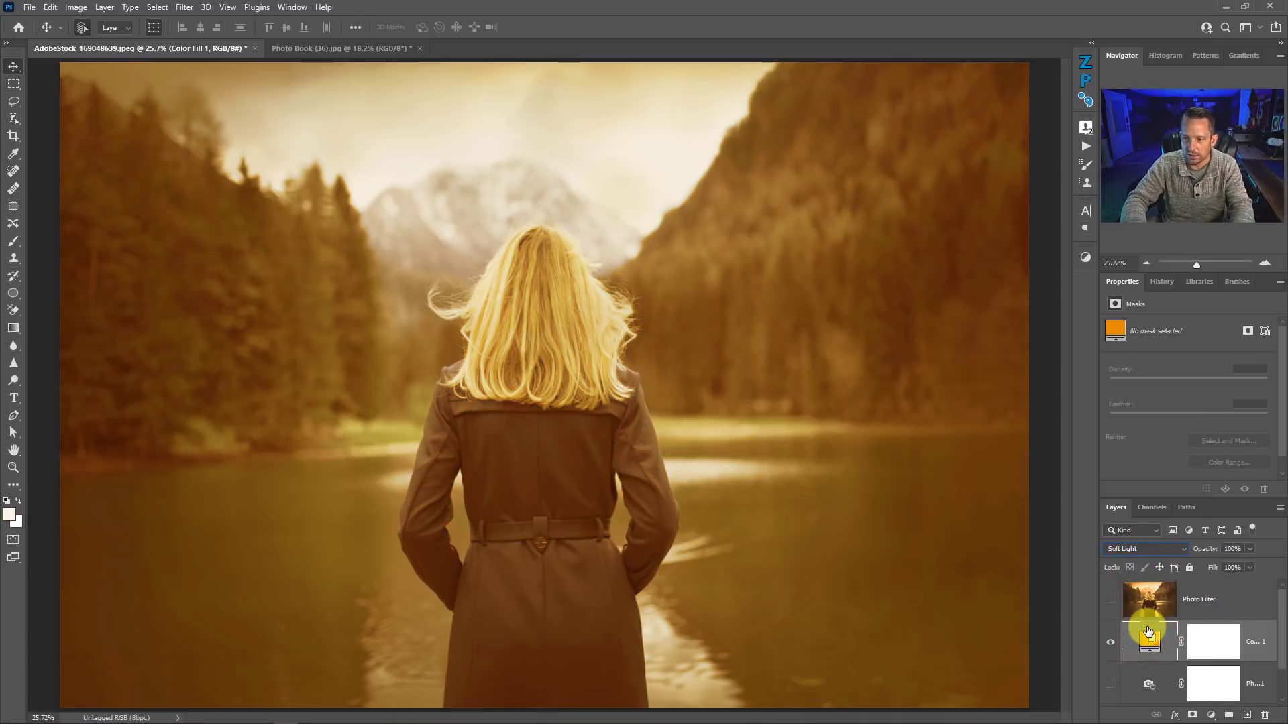
key("ctrl+shift+alt+e")
double_click(1176, 630)
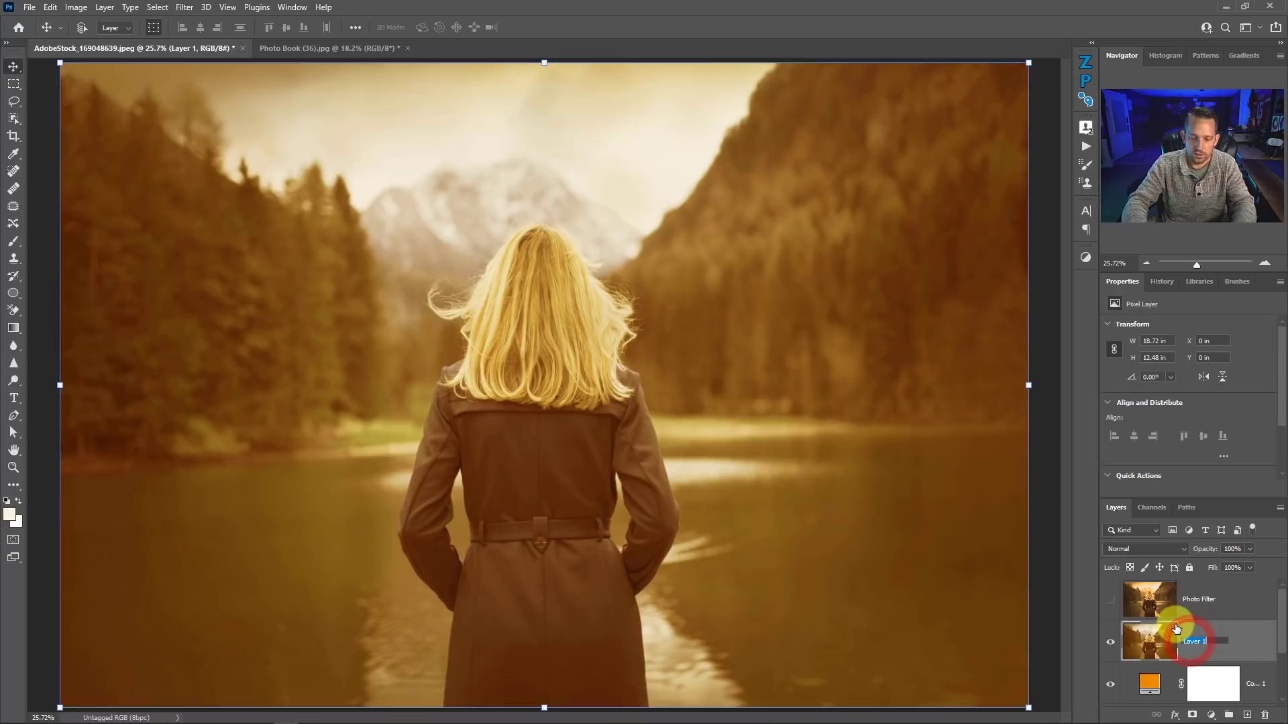
type("Solid Color")
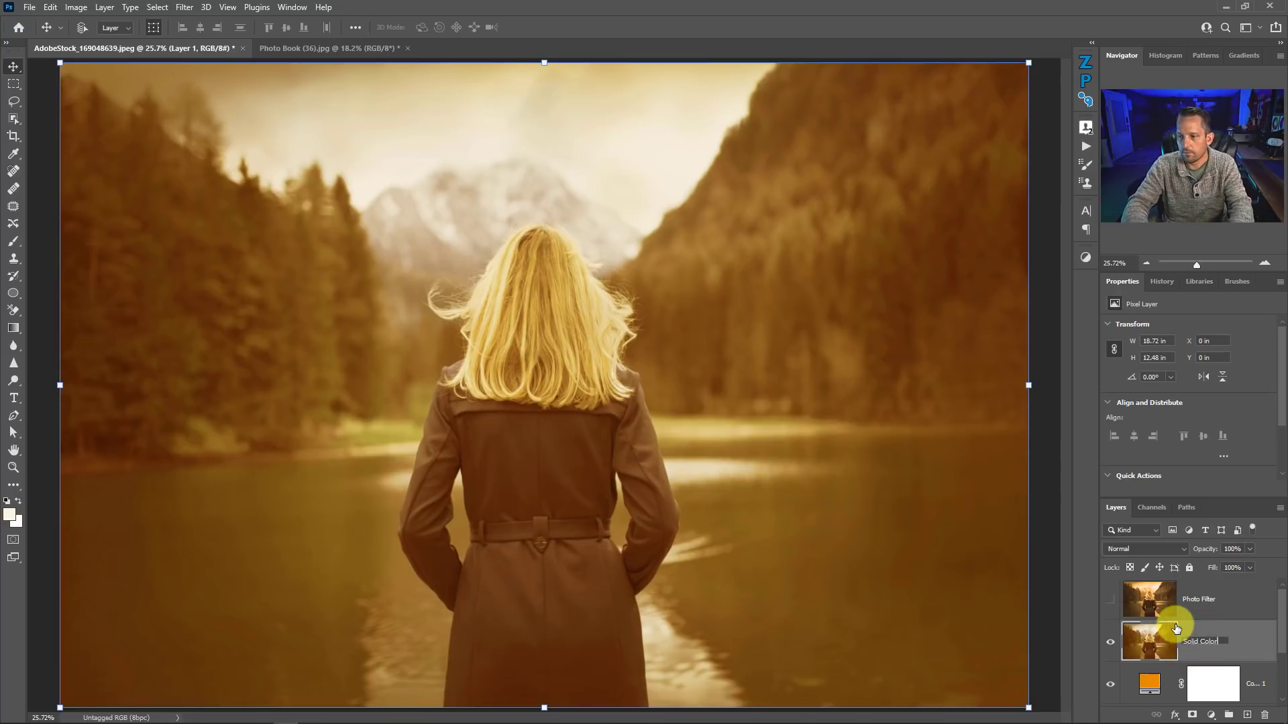
key("Return")
Show the stamped Photo Filter layer briefly to compare it with the Soft Light version, and hide it again
left_click(1110, 599)
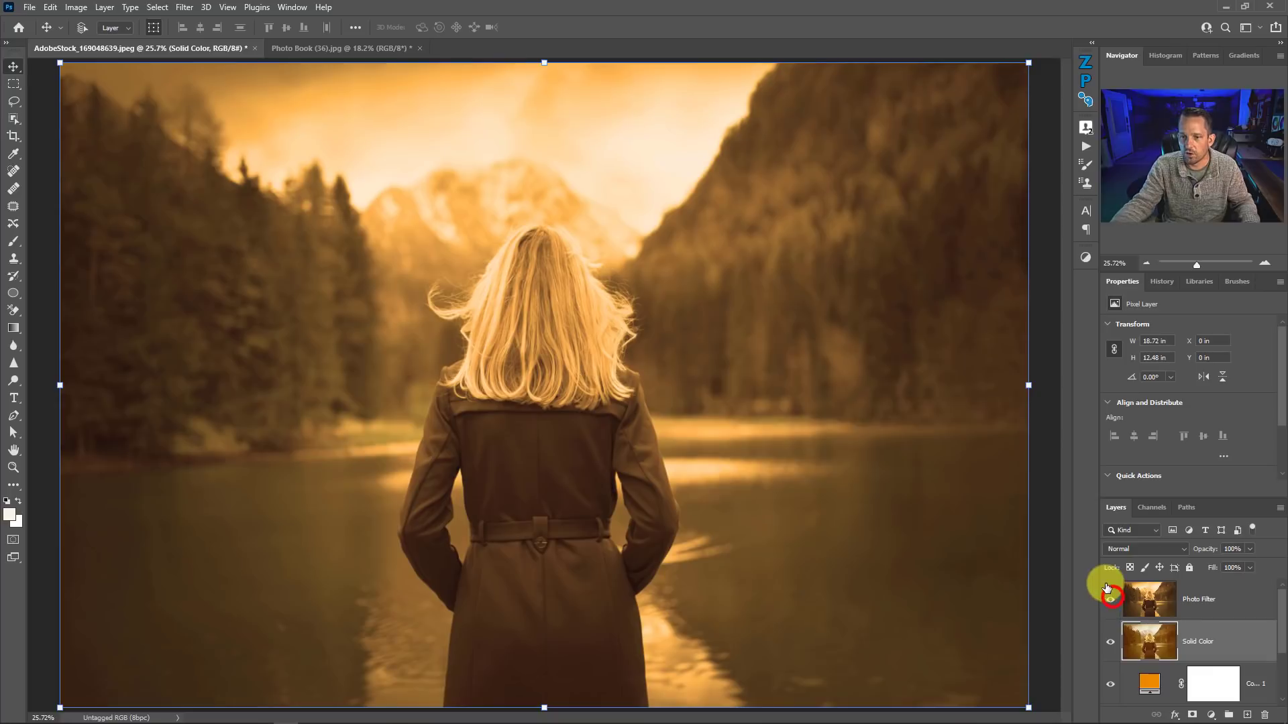
left_click(1108, 600)
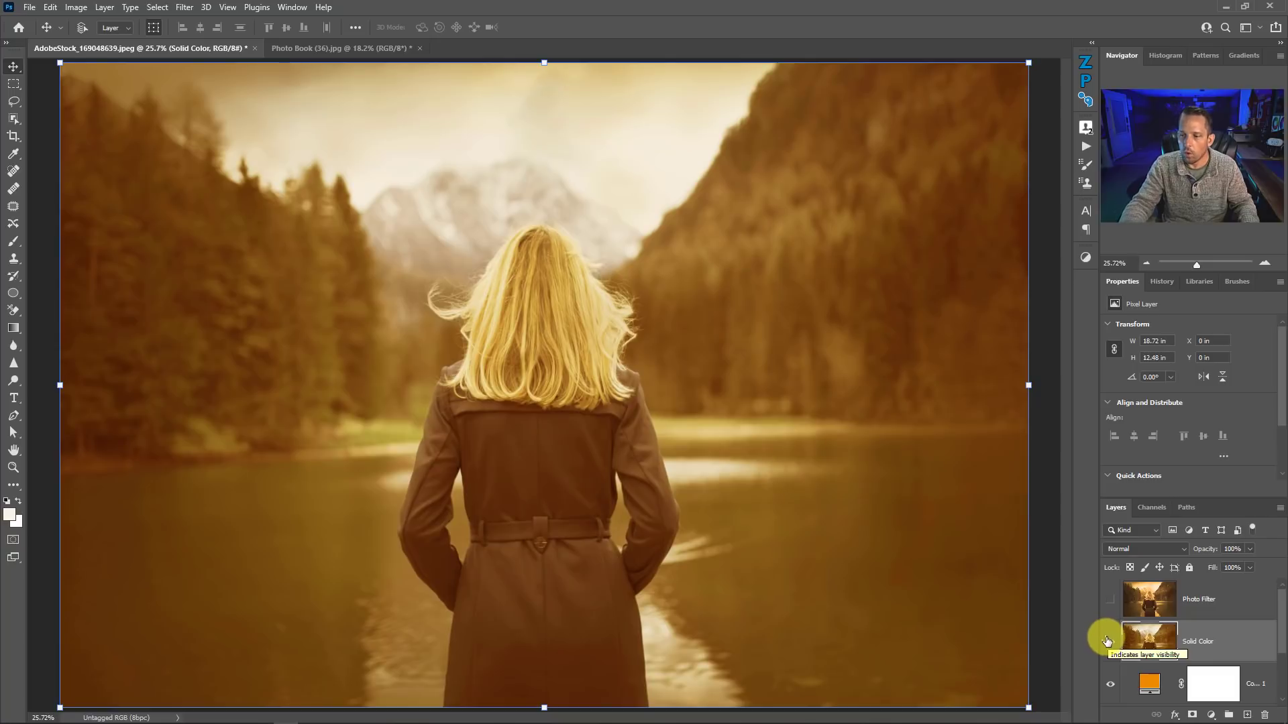
Show only the Photo Filter 1 adjustment over the background photo and turn off its Preserve Luminosity option
left_click(1109, 642)
left_click(1110, 683)
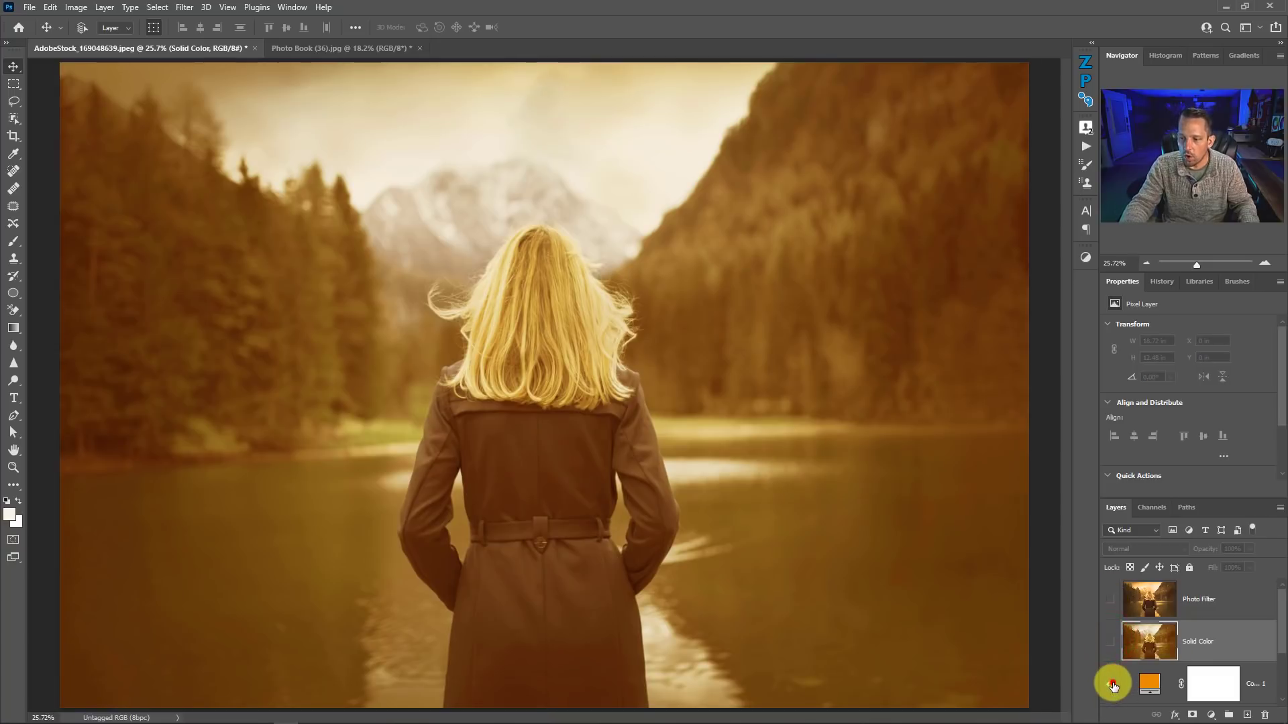
scroll(1113, 685, "down", 1)
left_click(1109, 638)
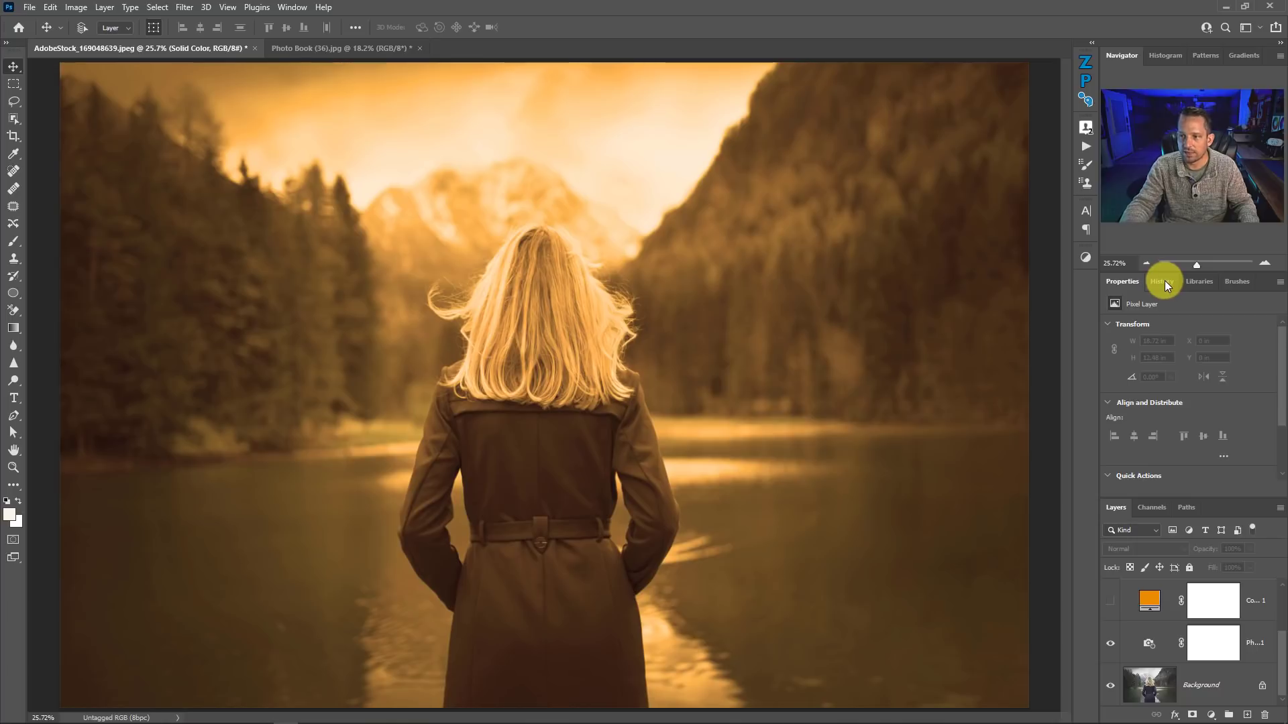
left_click(1151, 647)
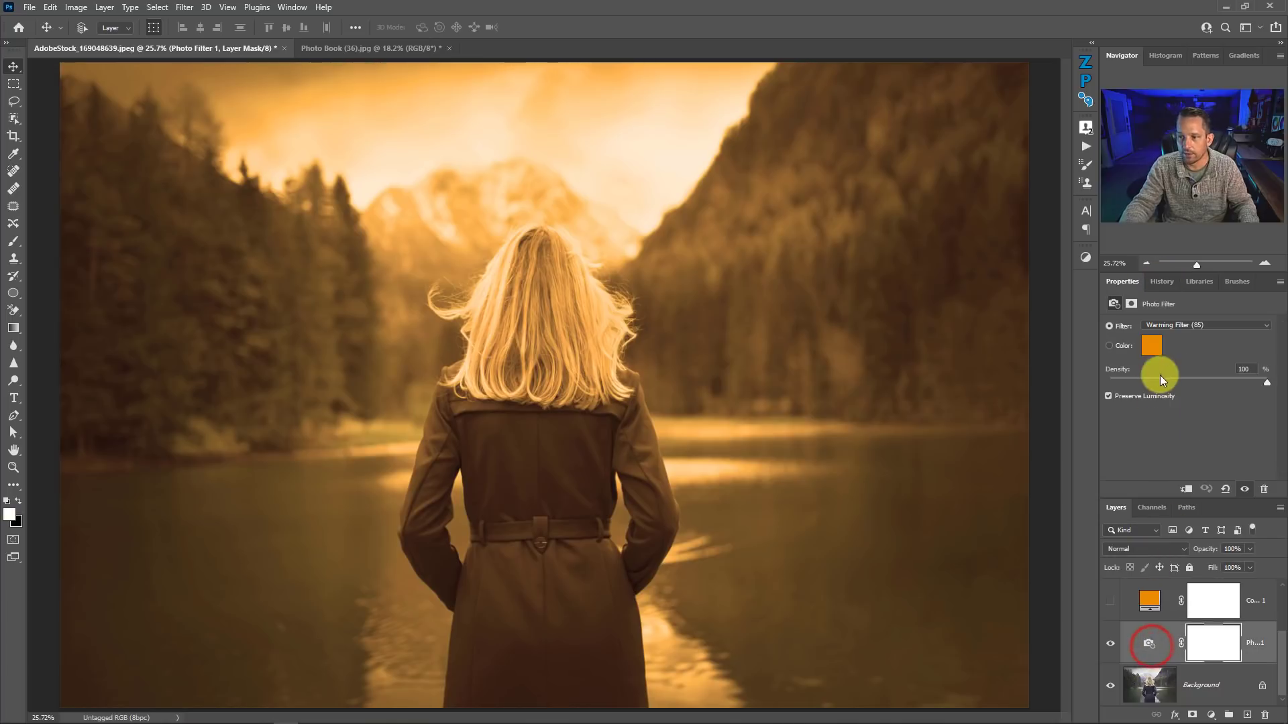
left_click(1133, 397)
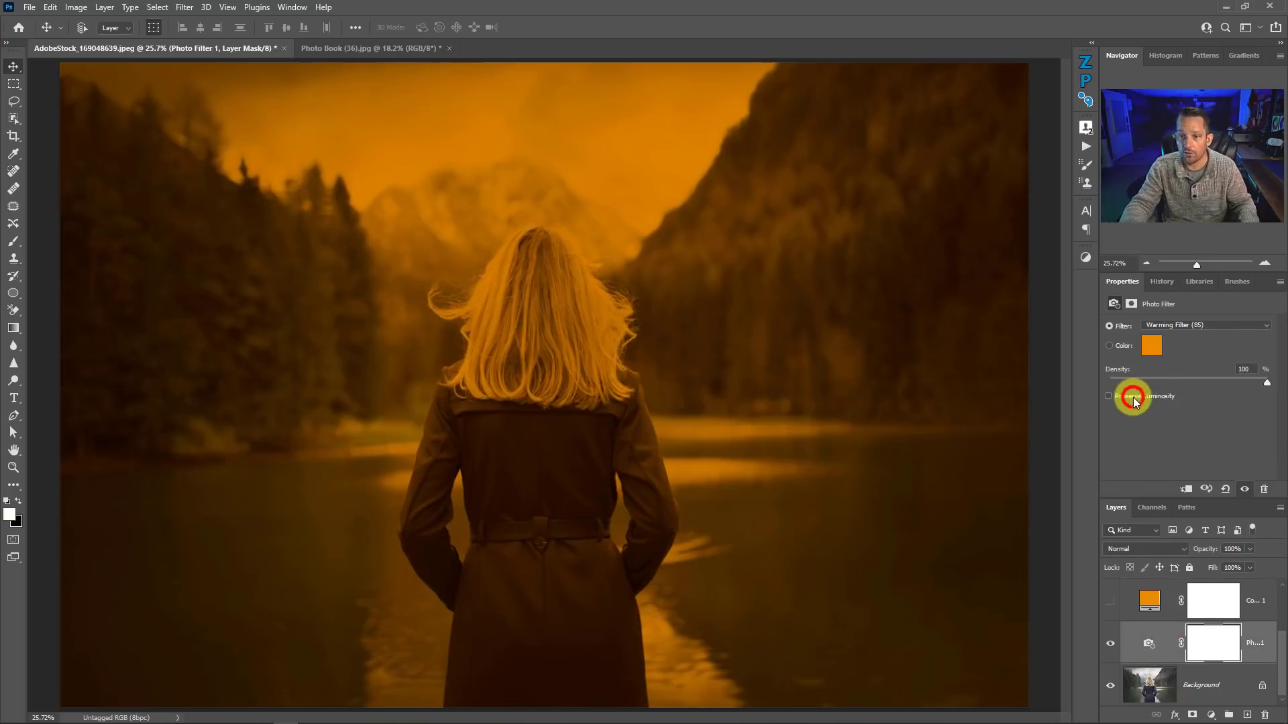
Stamp the visible result into a new layer above Photo Filter 1 and name it "Photo filter no pres"
scroll(1114, 638, "up", 2)
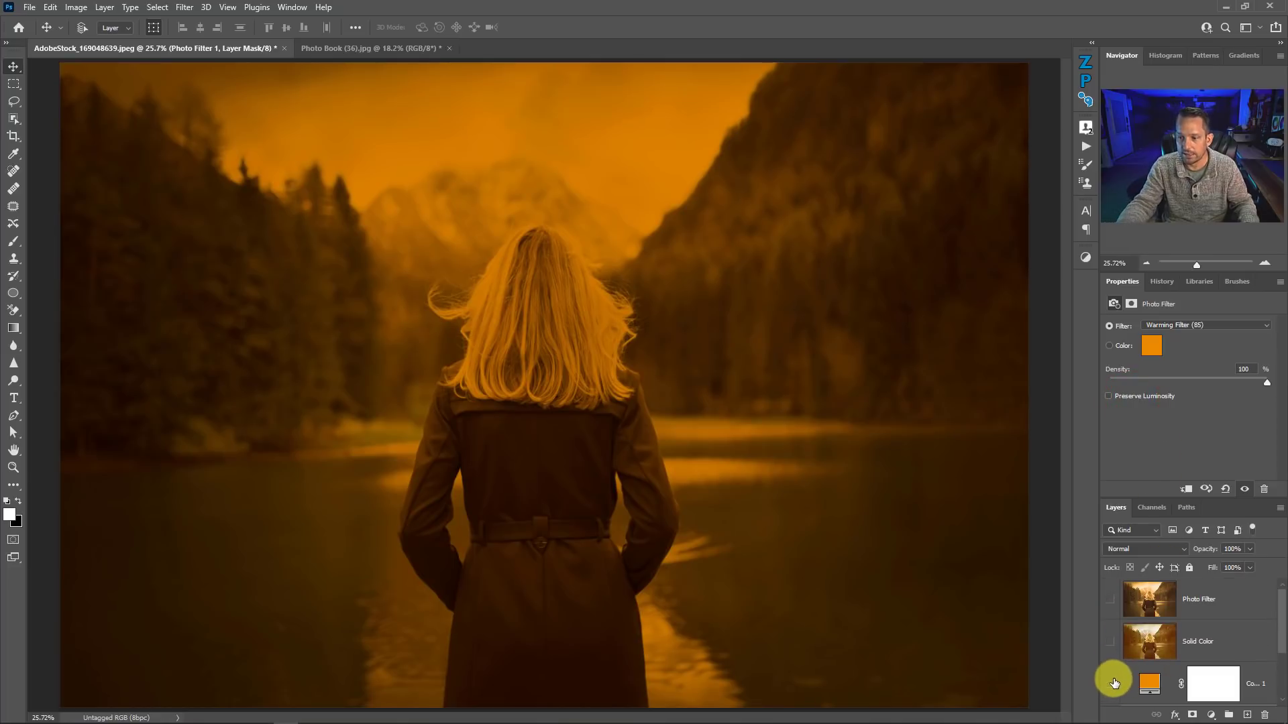
left_click(1142, 654)
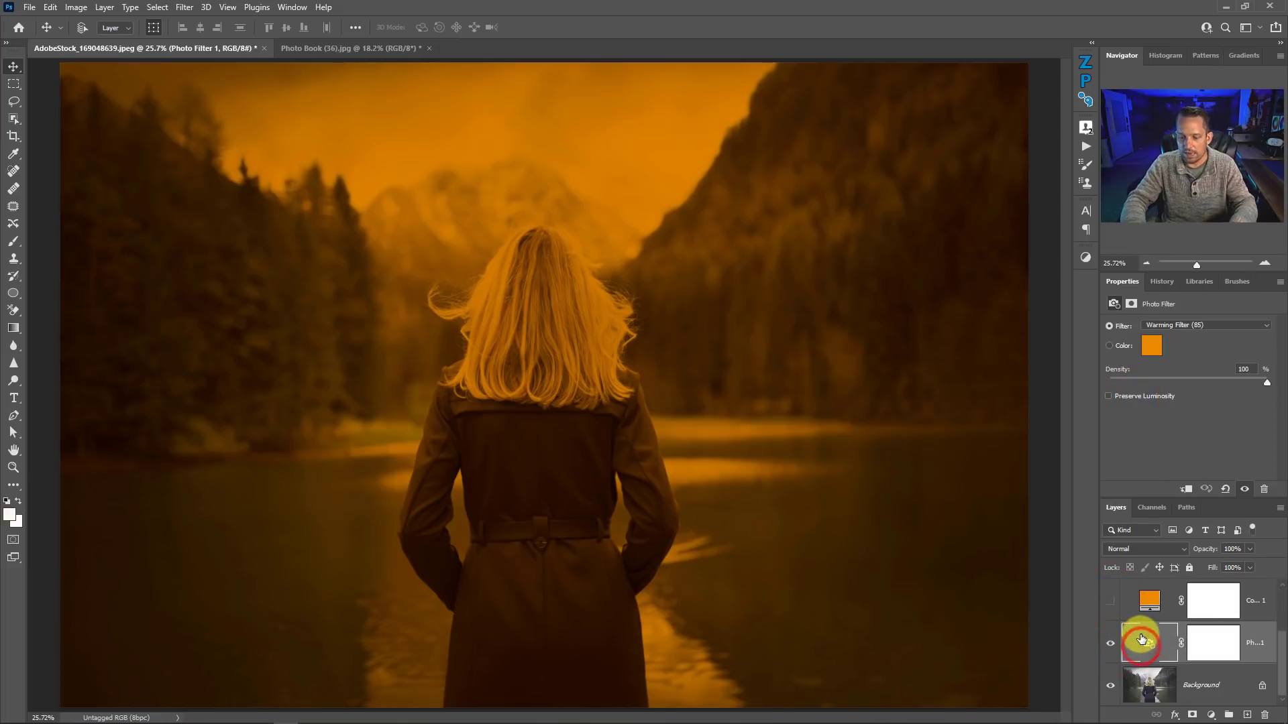
key("ctrl+shift+alt+e")
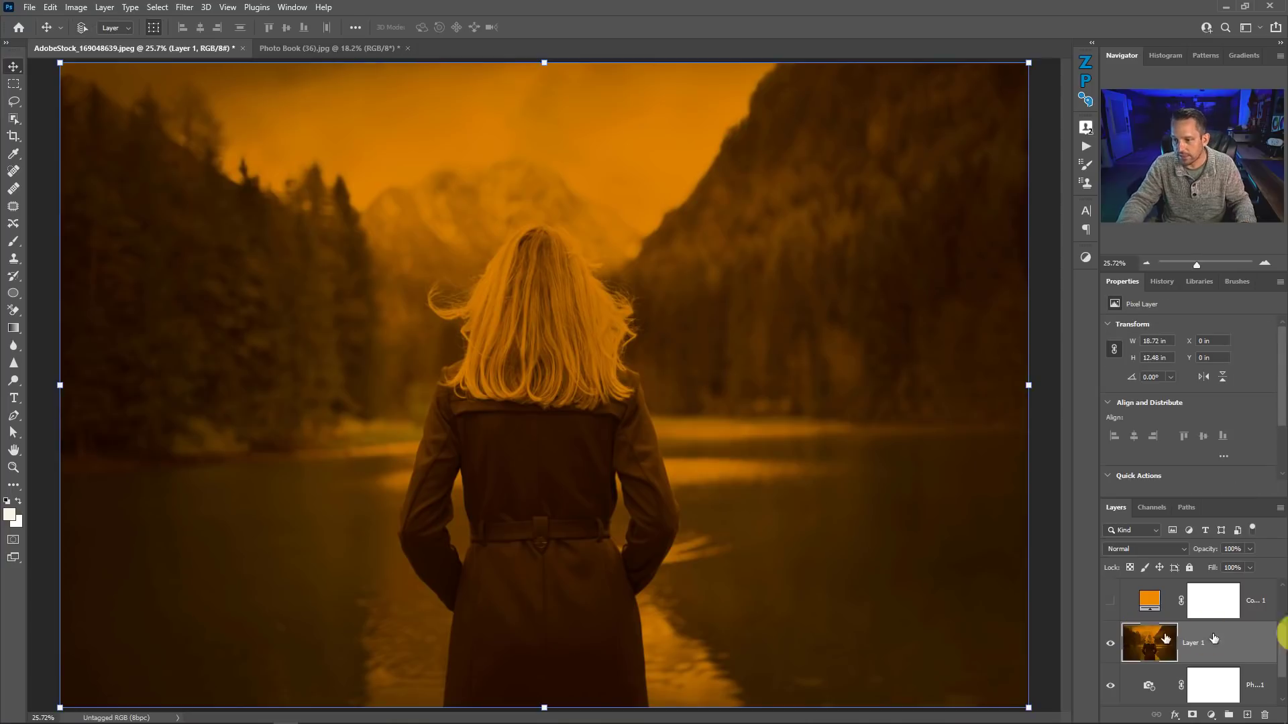
double_click(1195, 642)
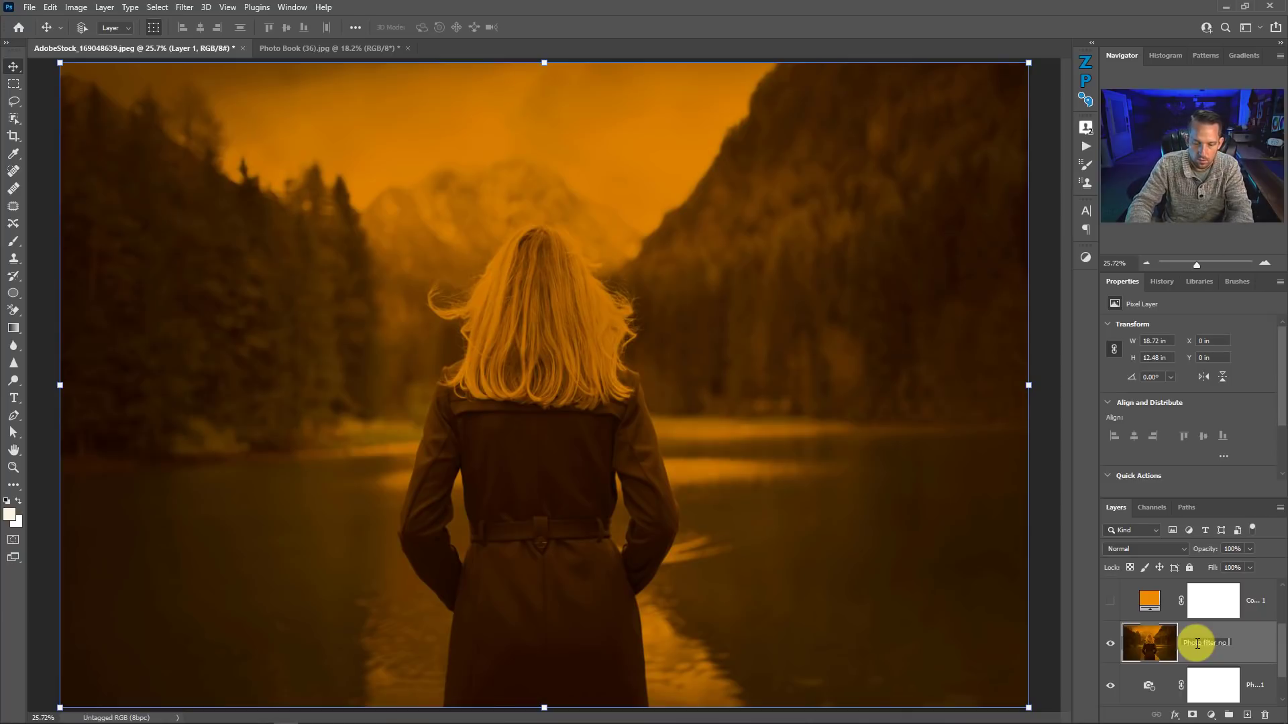
key("Return")
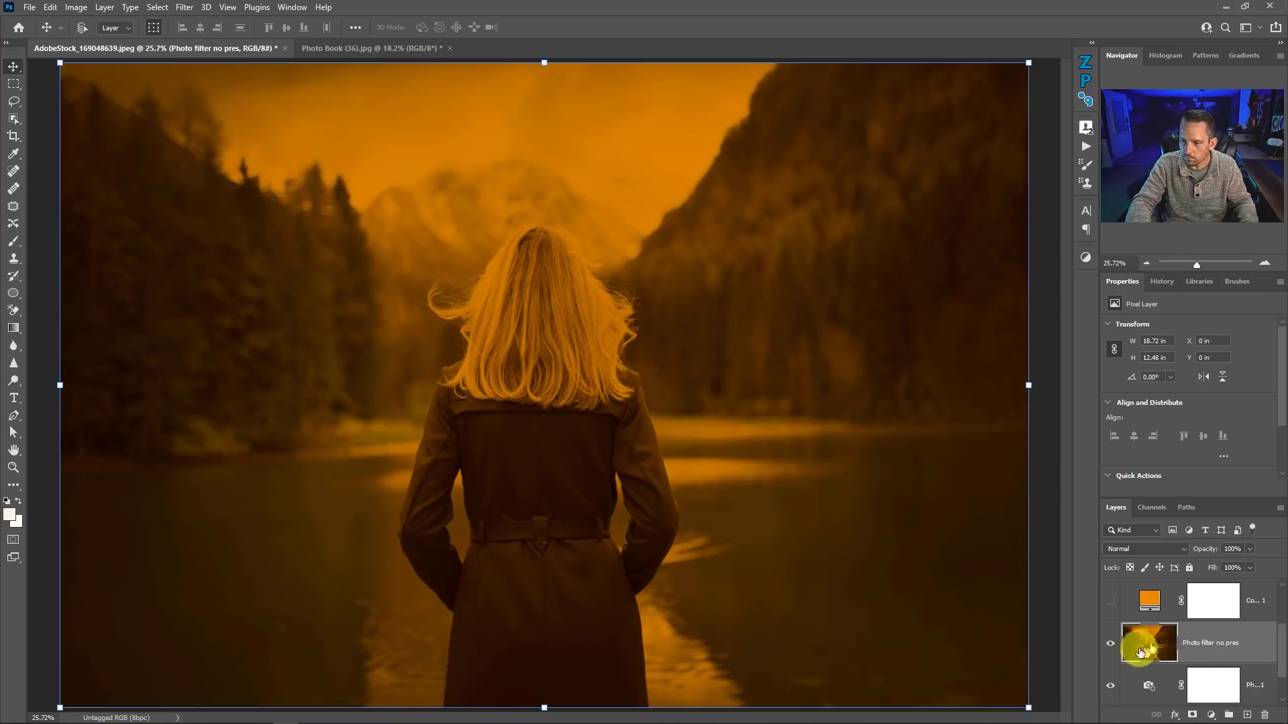
Hide both Photo Filter layers, show only the Color Fill 1 layer over the photo and set its blend mode to Multiply
left_click(1110, 643)
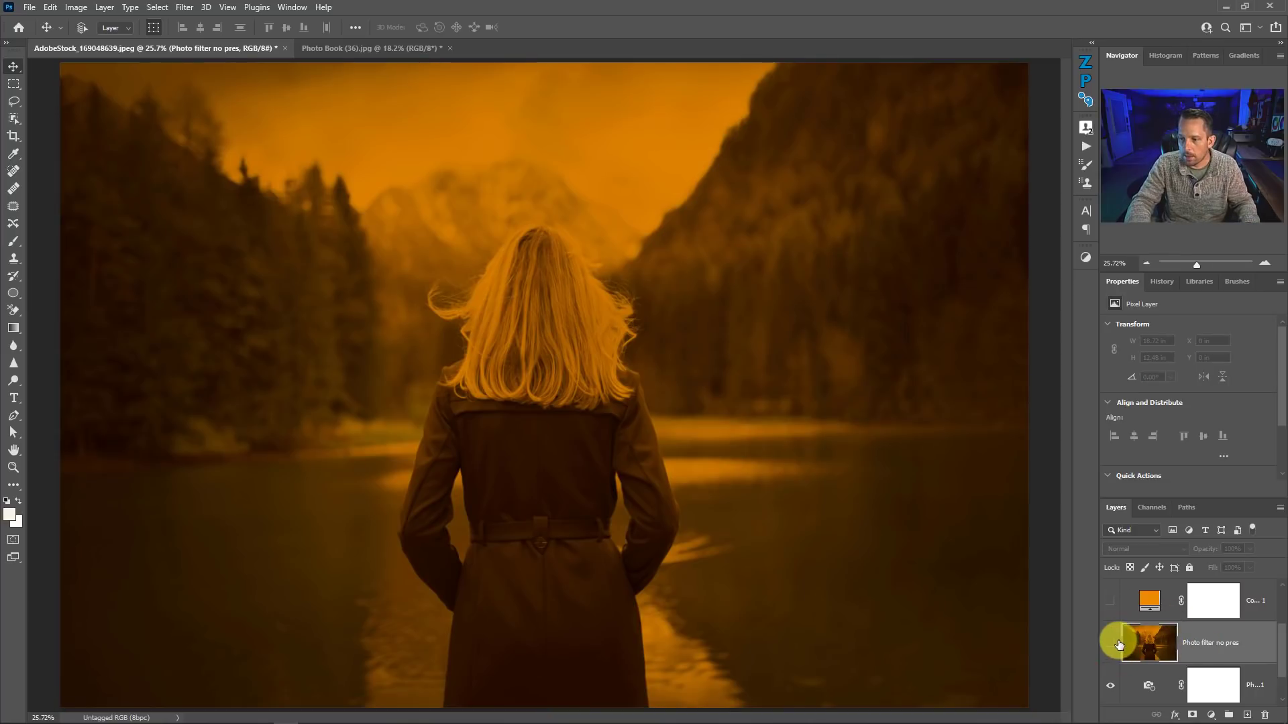
left_click(1110, 685)
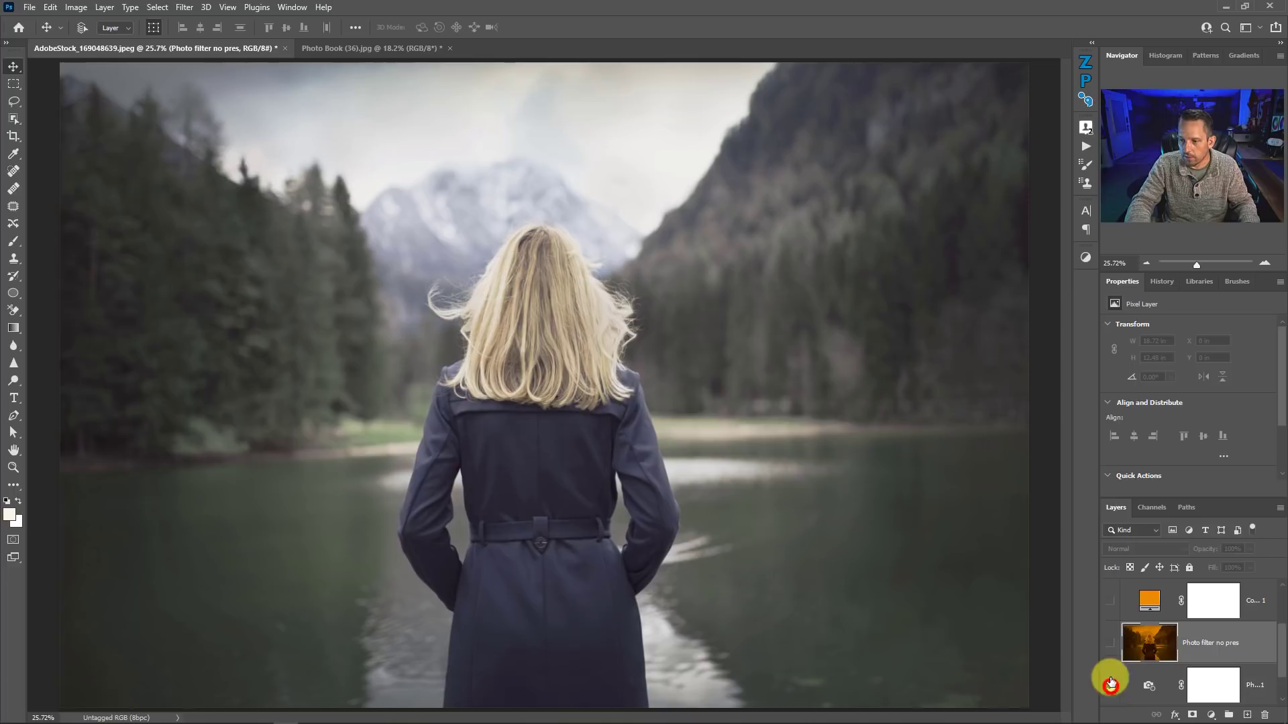
left_click(1108, 603)
left_click(1147, 599)
left_click(1141, 549)
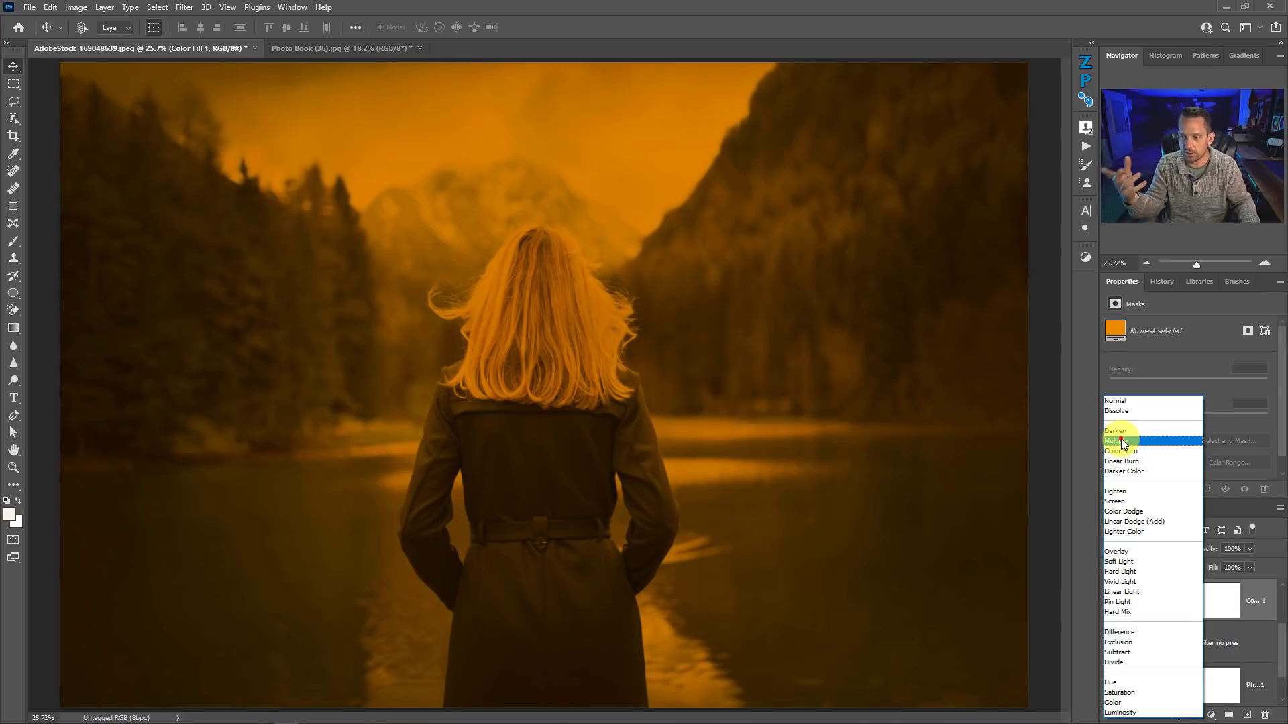
left_click(1121, 441)
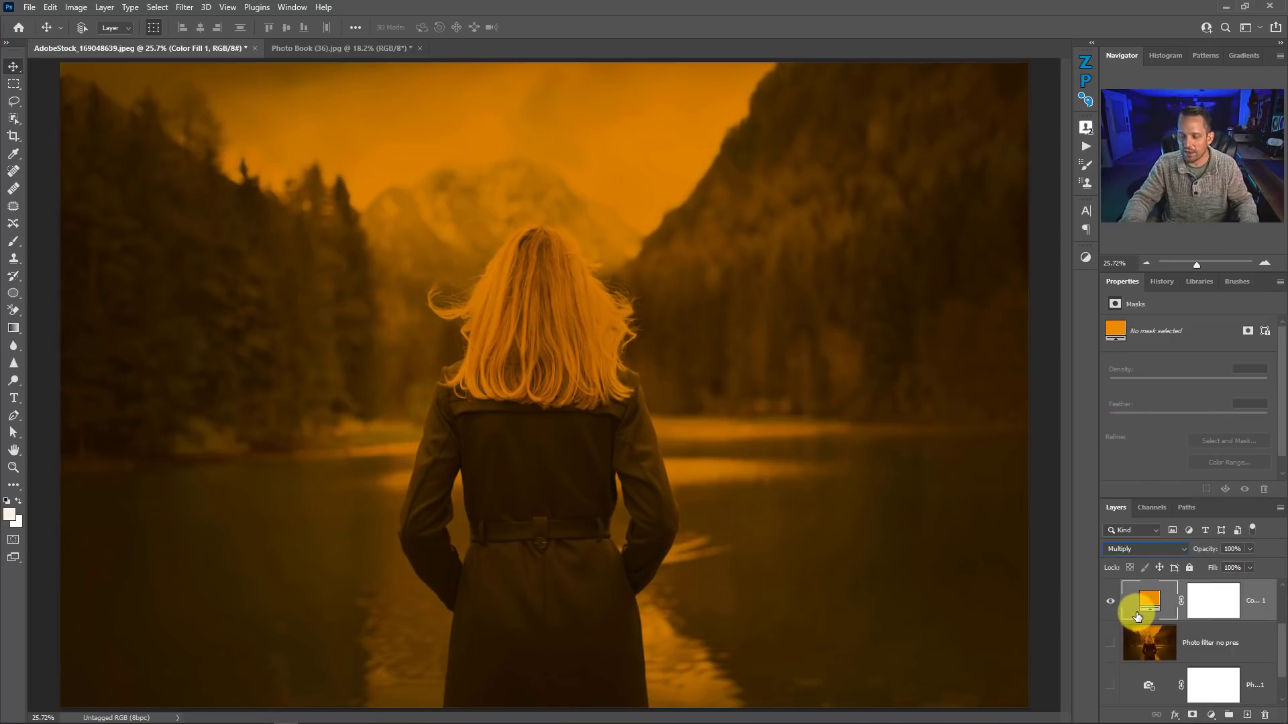
Stamp the Multiply fill and photo into a new layer, toggle it against "Photo filter no pres" to compare, and hide both
key("ctrl+alt+shift+e")
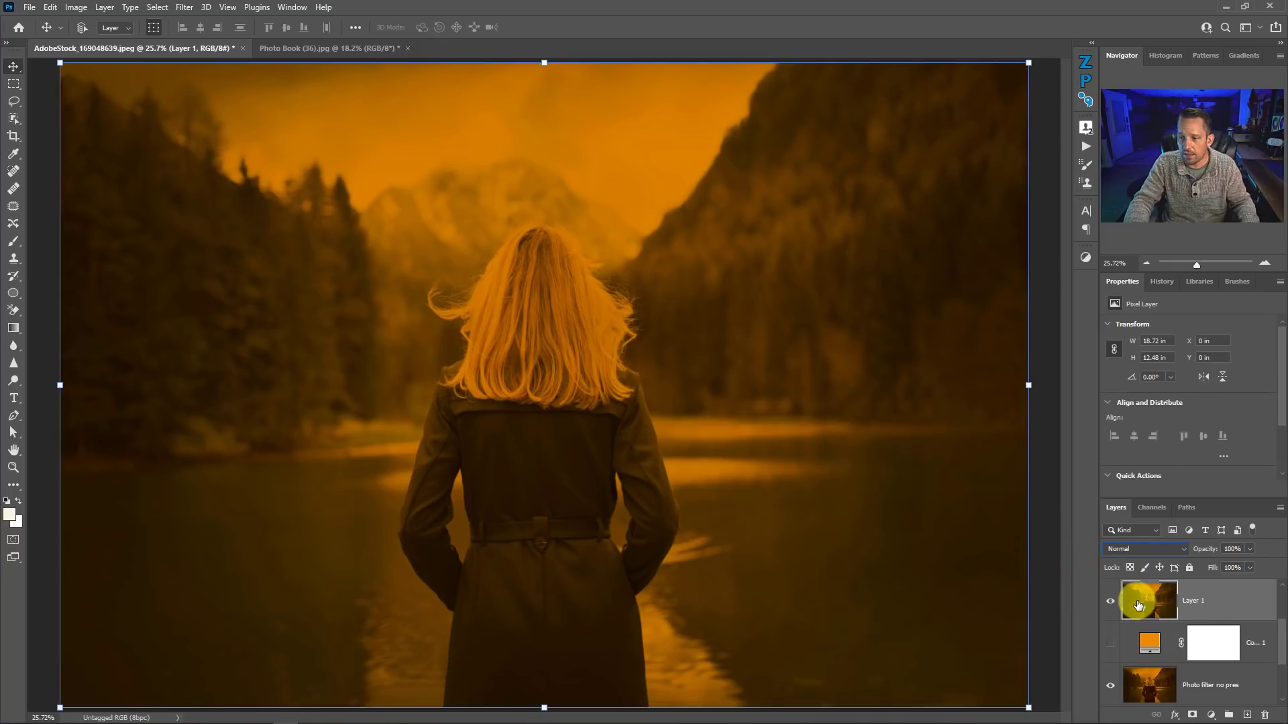
left_click(1111, 601)
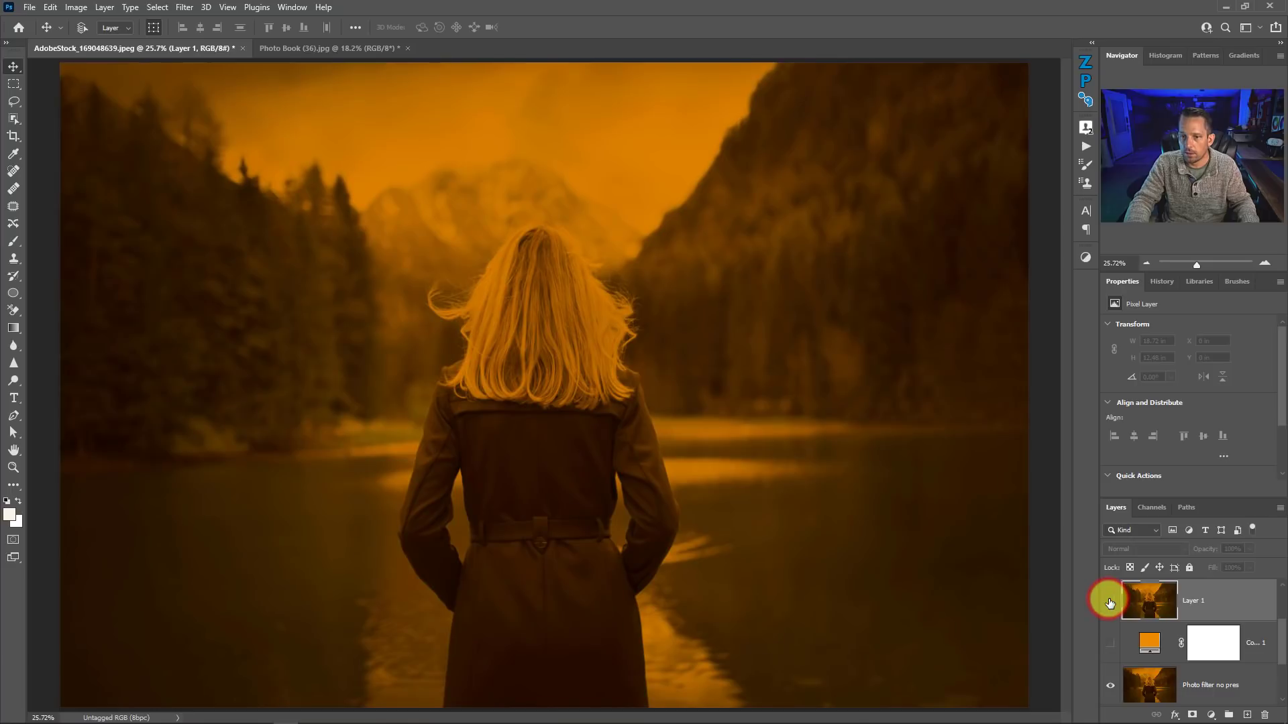
left_click(1110, 601)
left_click(1111, 601)
left_click(1110, 685)
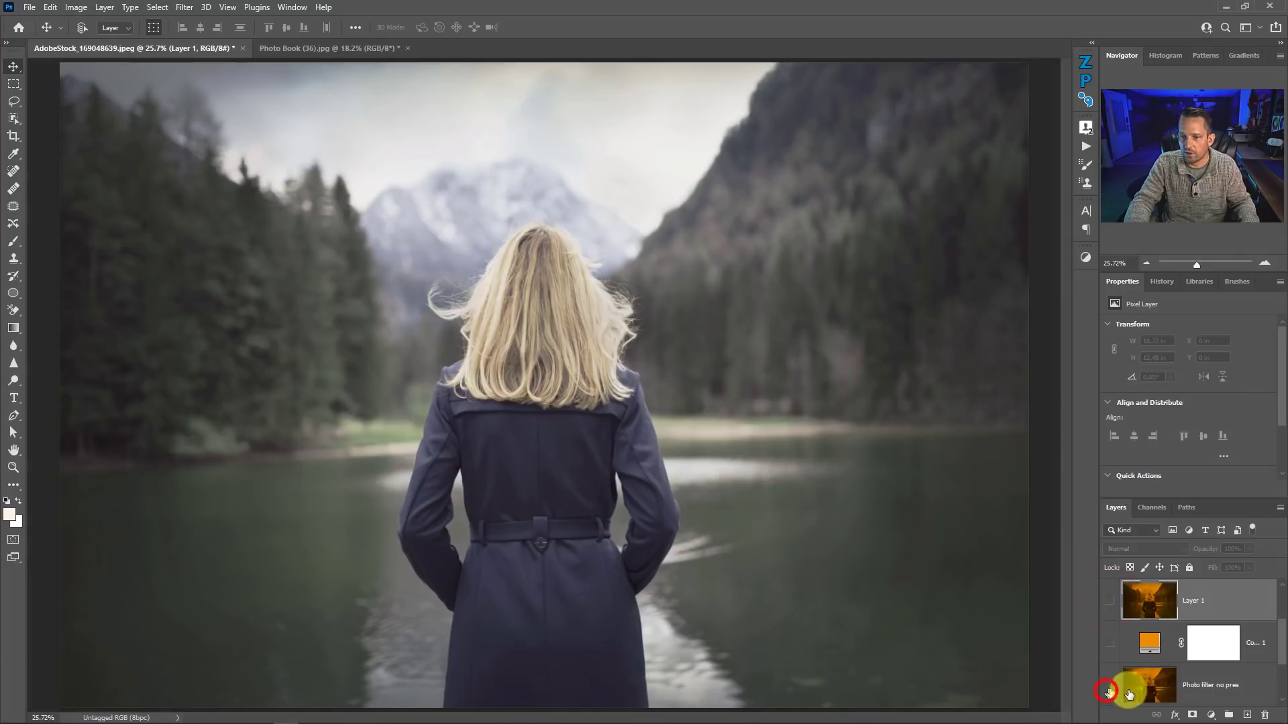
Delete the stamped comparison layers, keeping only Color Fill 1, Photo Filter 1 and the background photo
left_click(1216, 680)
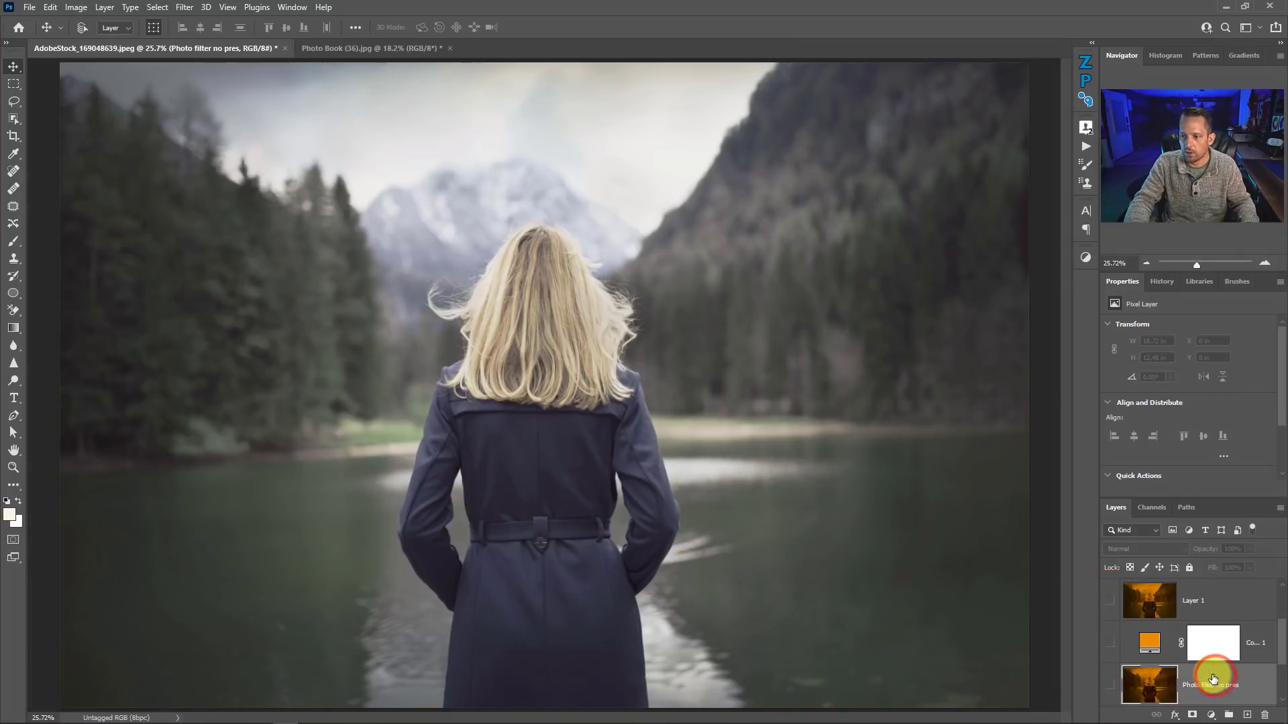
key("Delete")
left_click(1211, 597)
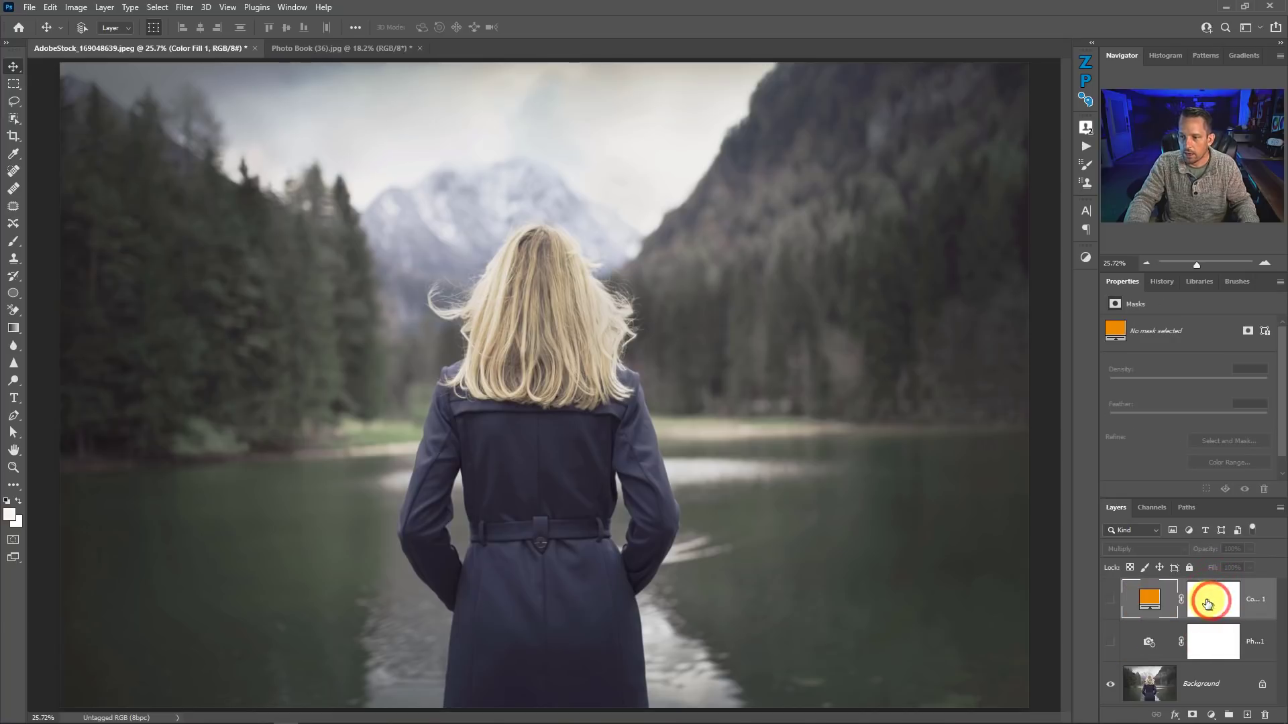
Set the layer thumbnails to the medium size in the Layers Panel Options
right_click(1190, 679)
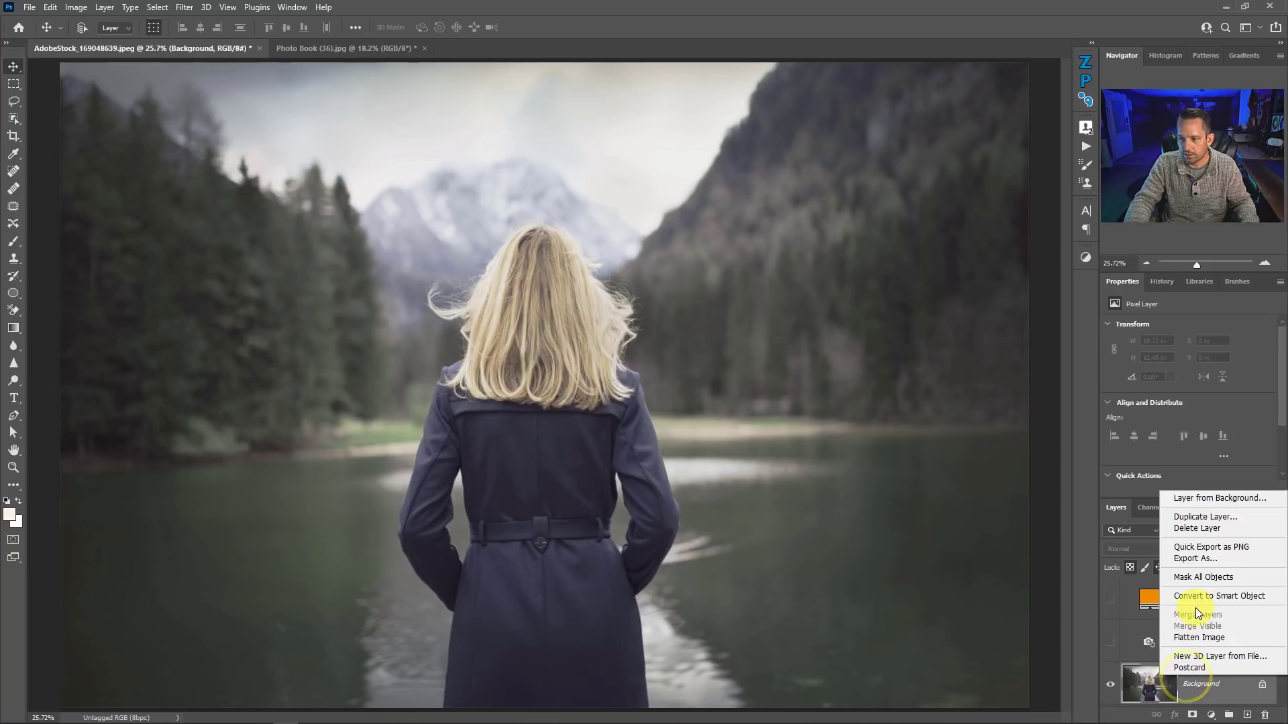
left_click(1117, 517)
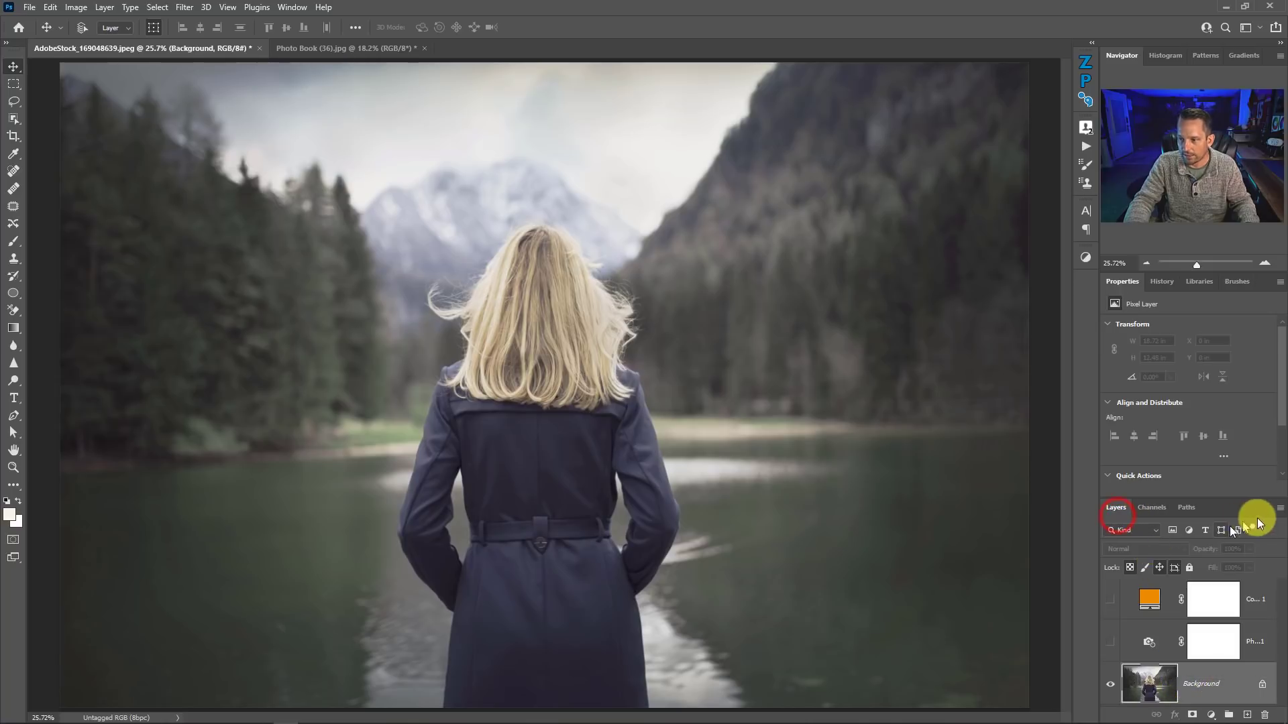
left_click(1277, 507)
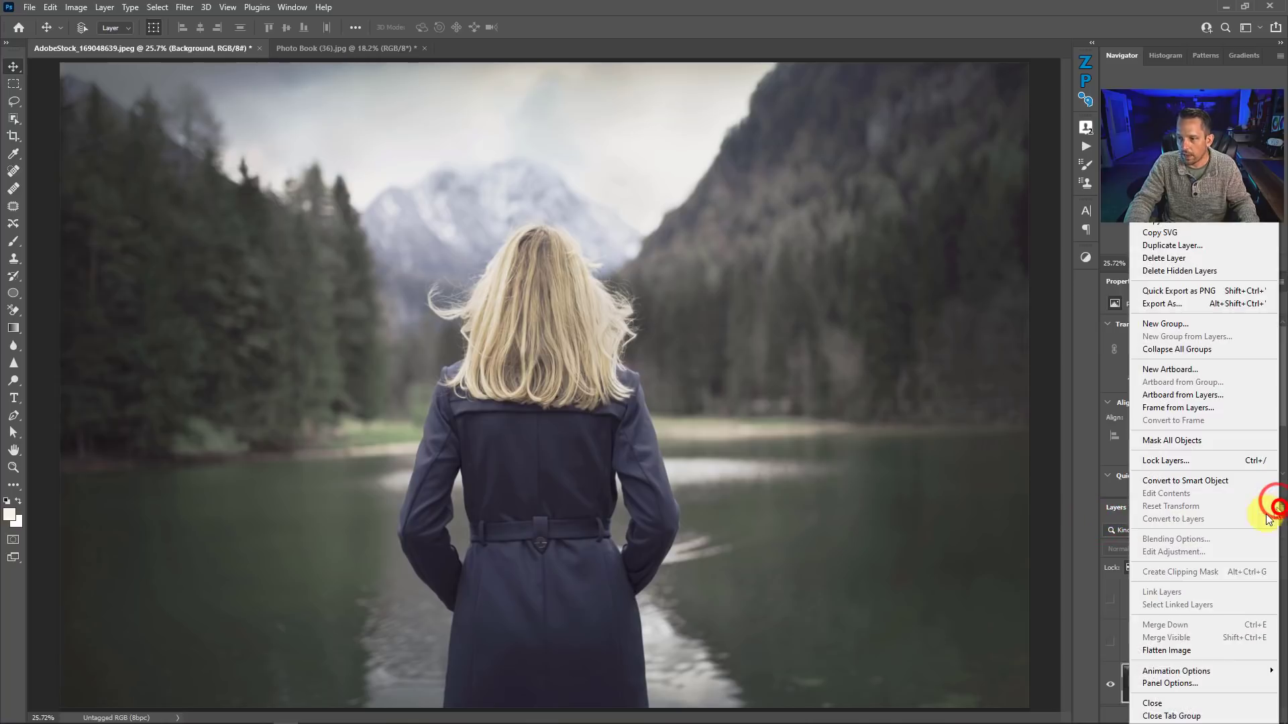
left_click(1188, 685)
left_click(549, 222)
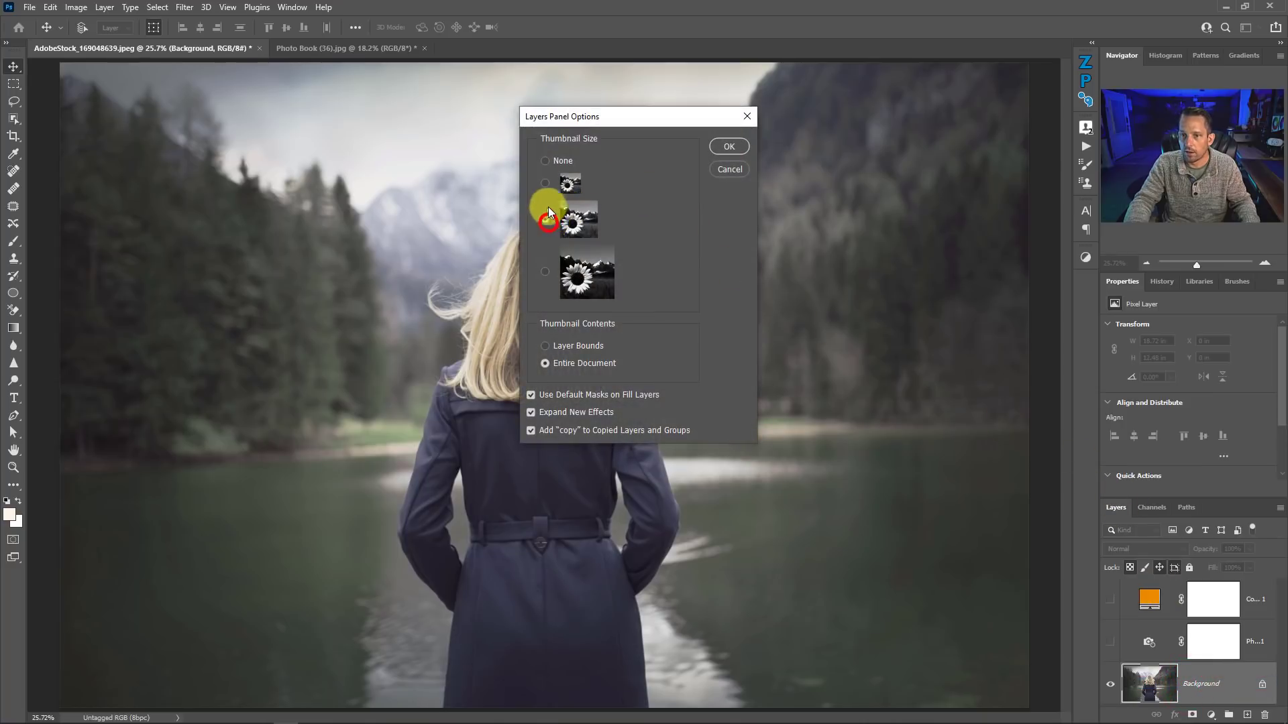
left_click(730, 146)
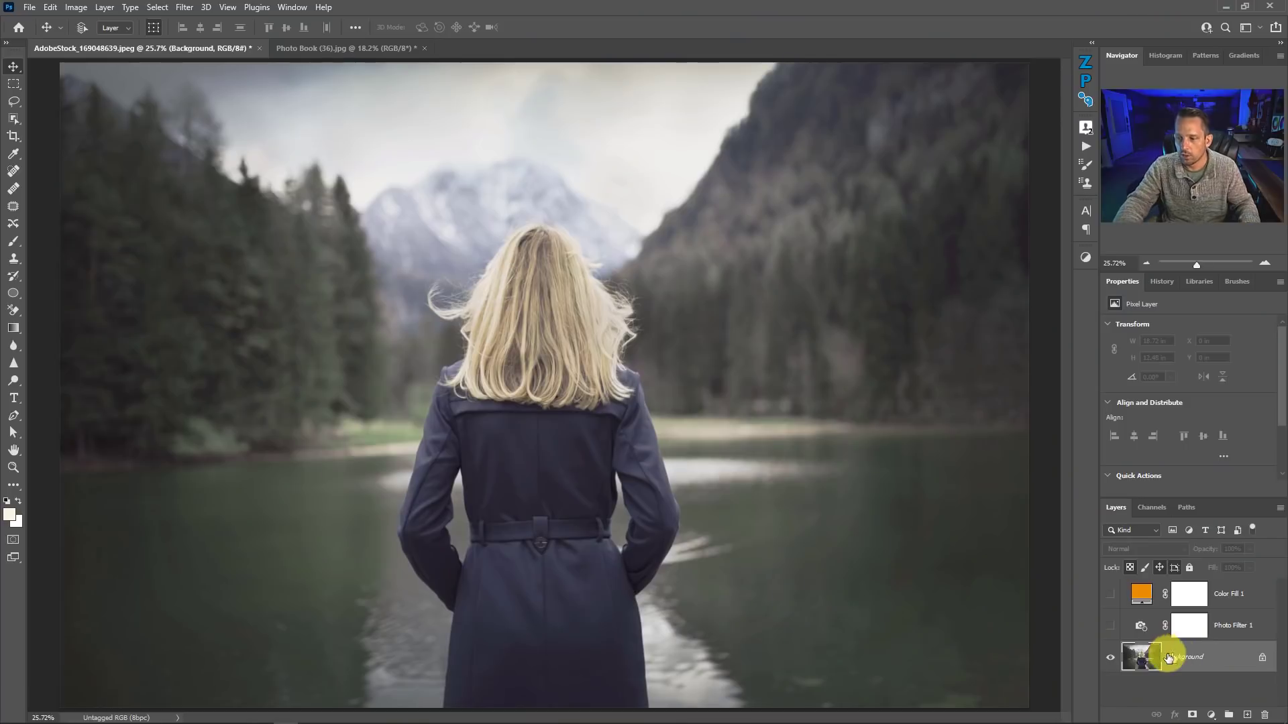
Show Photo Filter 1 with Preserve Luminosity turned on and reduce its Density to 25%
left_click(1112, 624)
left_click(1111, 625)
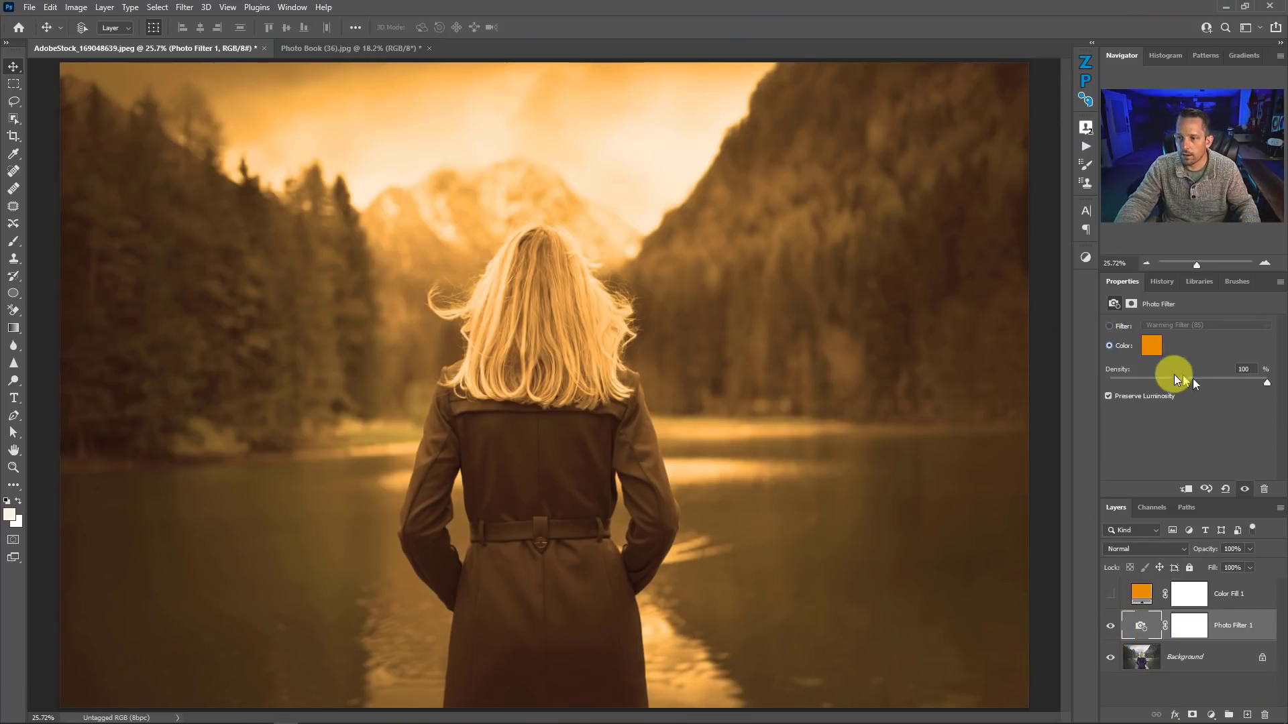
left_click(1150, 381)
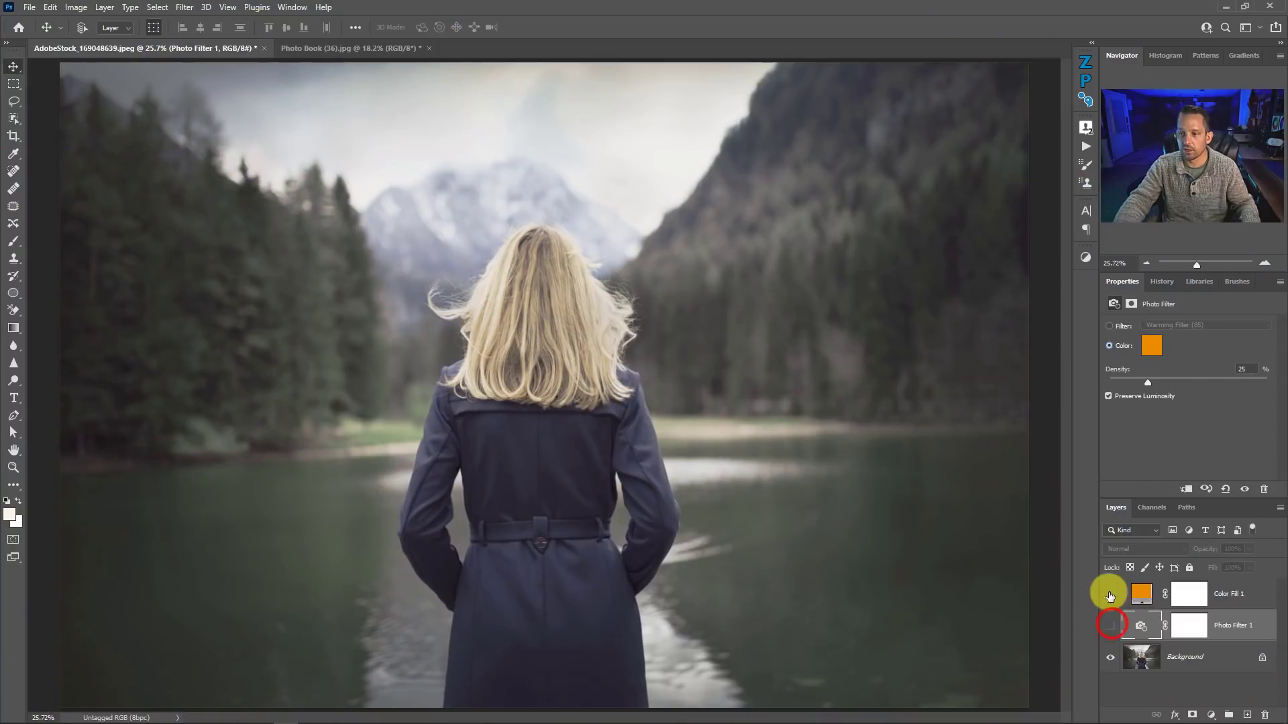
Show Color Fill 1 without Photo Filter 1, set its blend mode to Hard Mix and lower its Fill to 15%
left_click(1109, 596)
left_click(1246, 592)
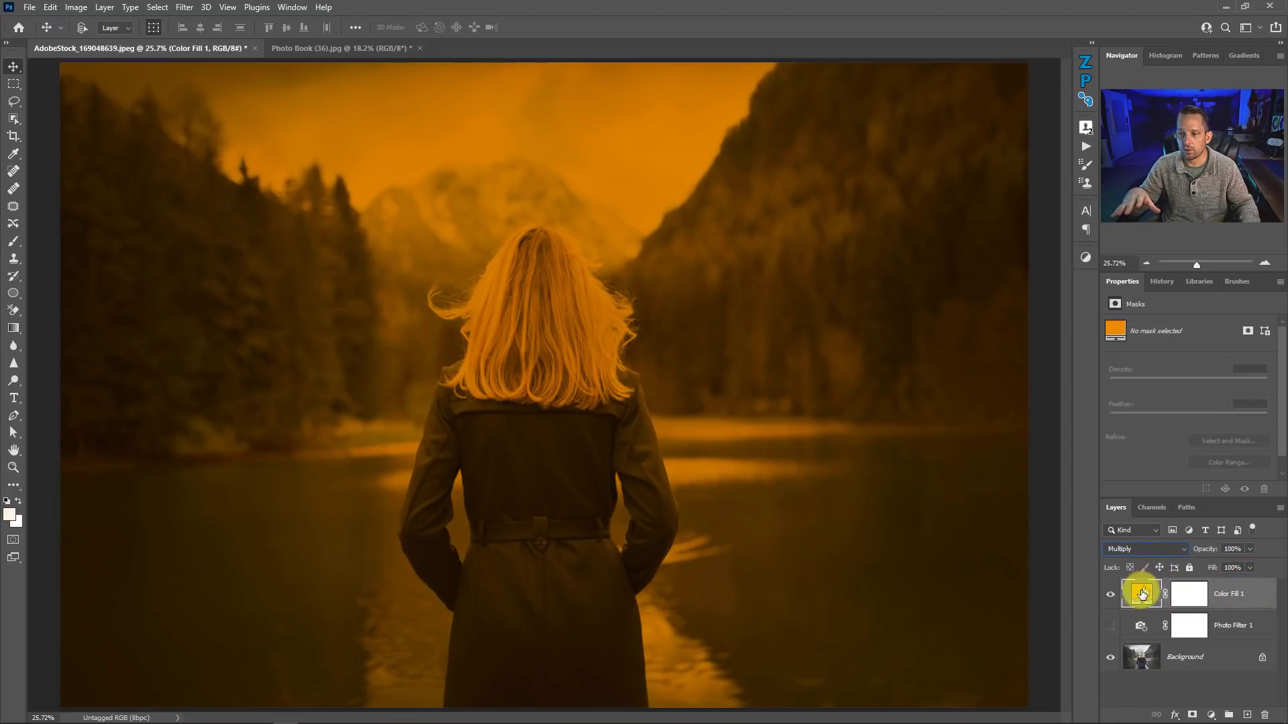
left_click(1135, 546)
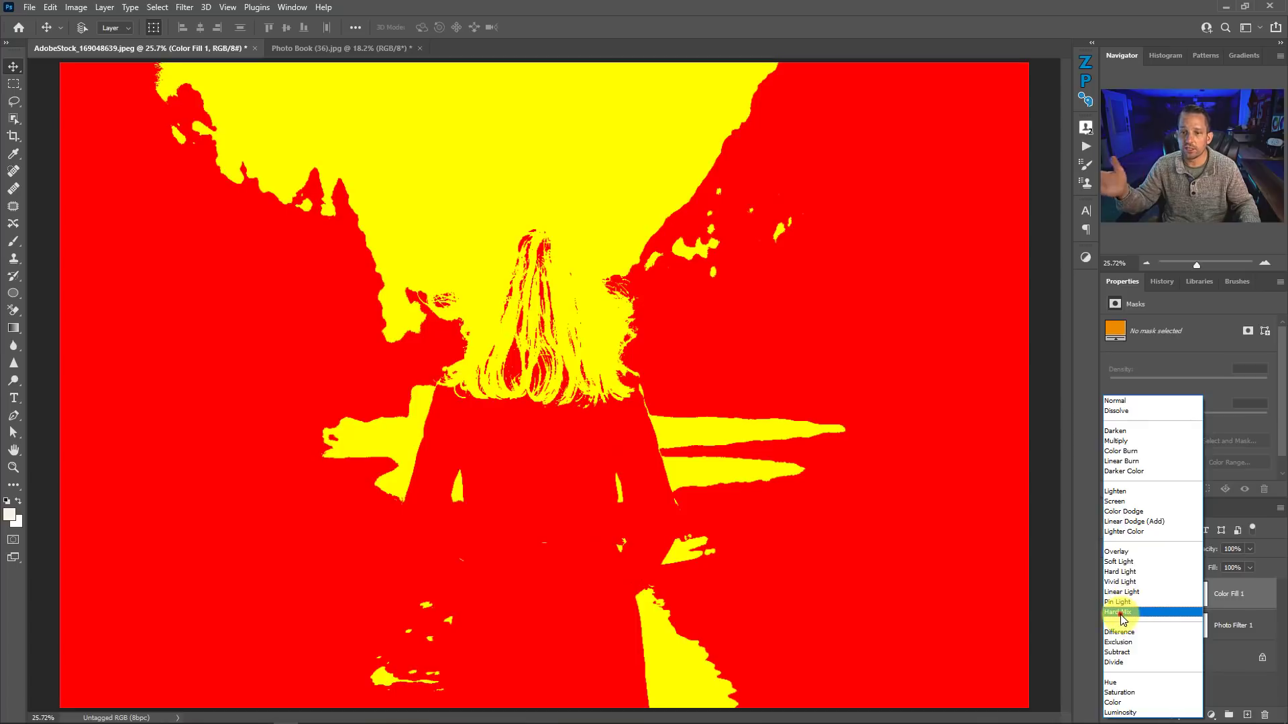
left_click(1119, 612)
left_click(1232, 567)
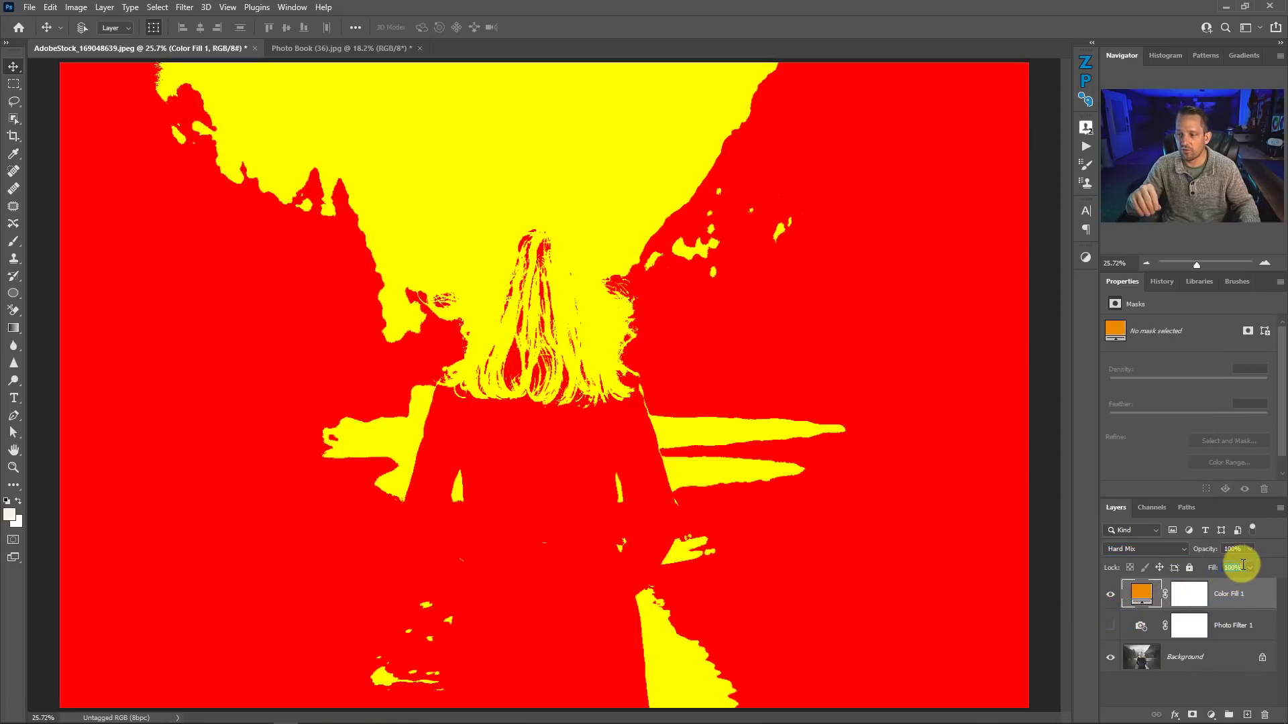
left_click(1249, 568)
left_click_drag(1249, 582, 1198, 586)
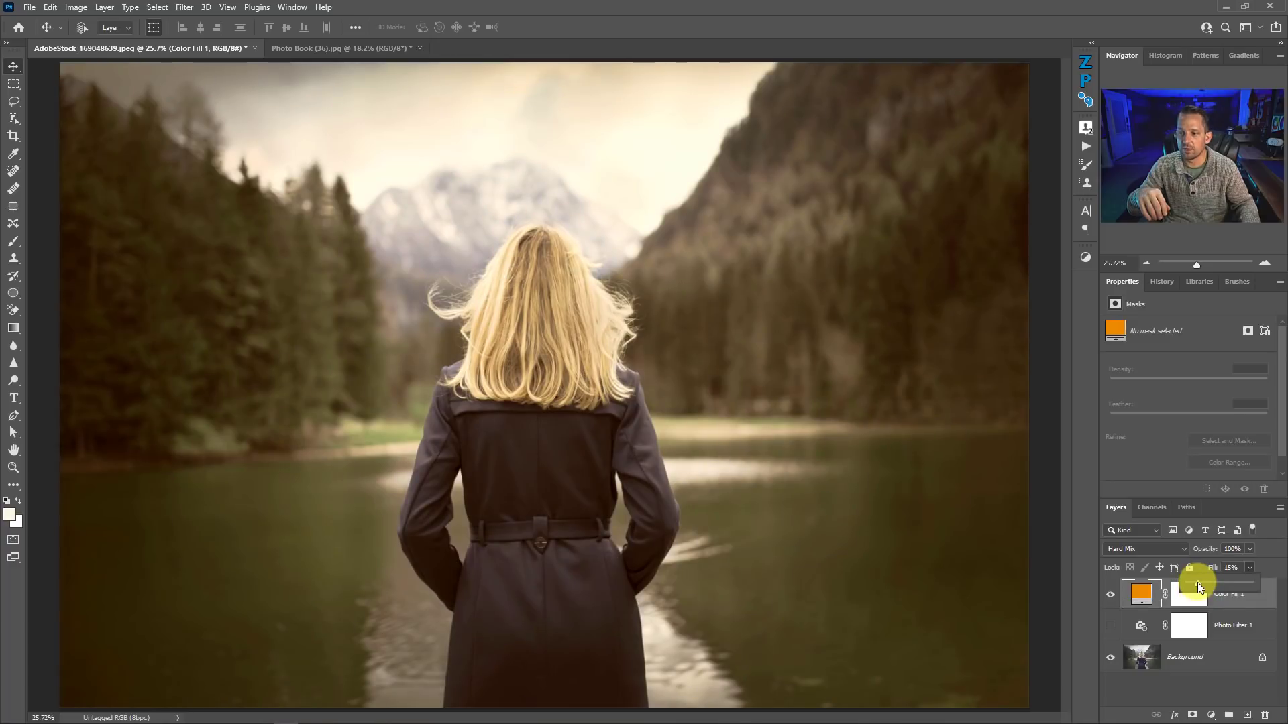
Toggle the Hard Mix color fill off and on to compare it with the original photo, and leave it hidden
left_click(1111, 595)
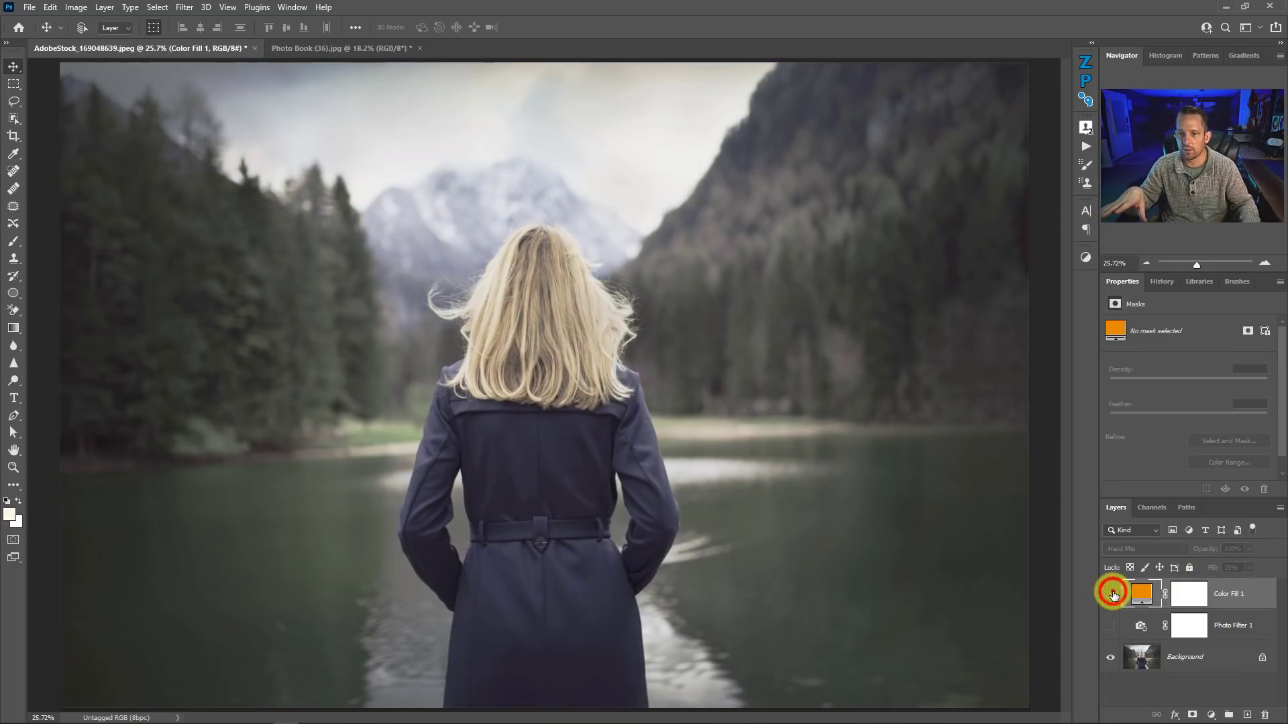
left_click(1111, 594)
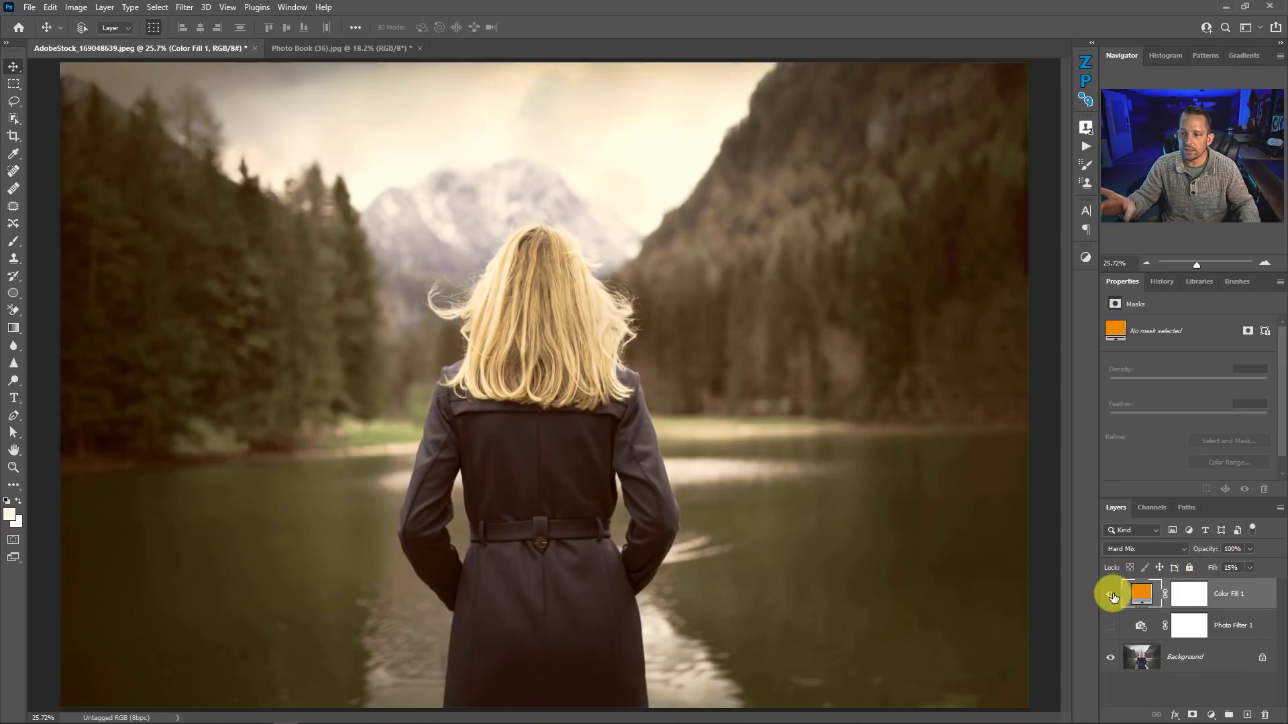
left_click(1112, 594)
Show Photo Filter 1 with Warming Filter (85) and raise its Density to 100%
left_click(1112, 630)
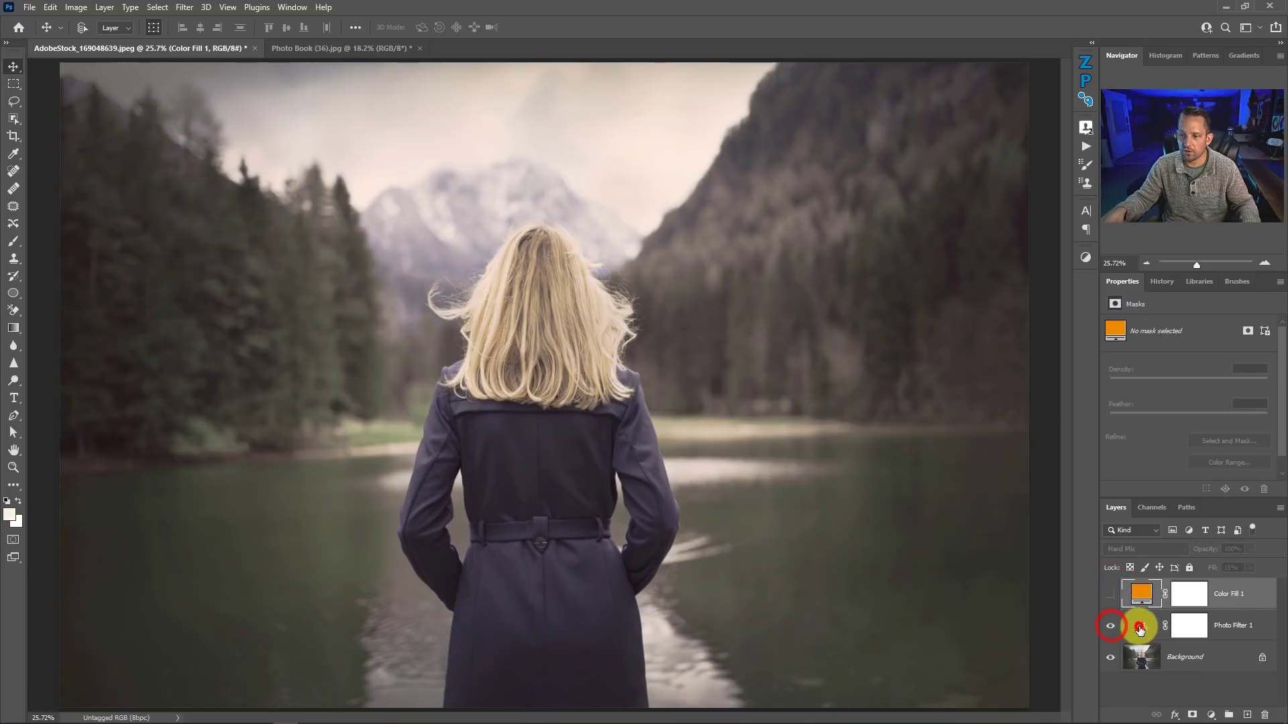
left_click(1140, 625)
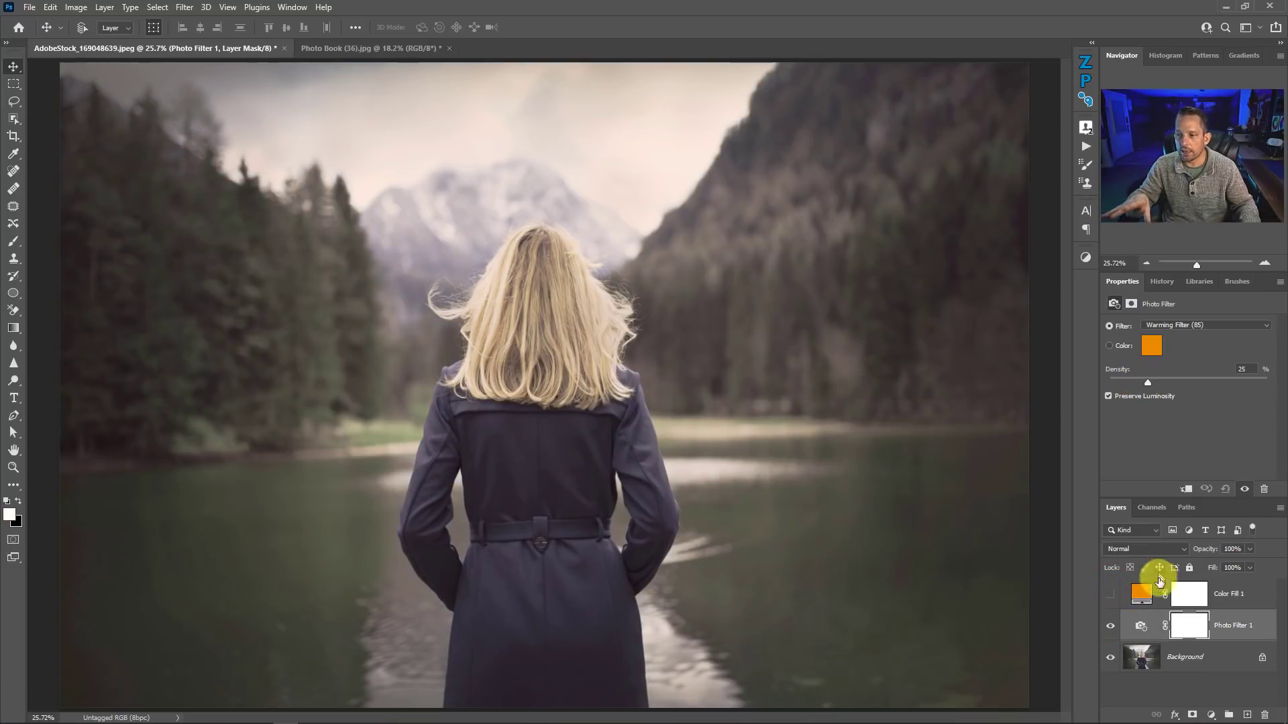
left_click_drag(1148, 384, 1267, 381)
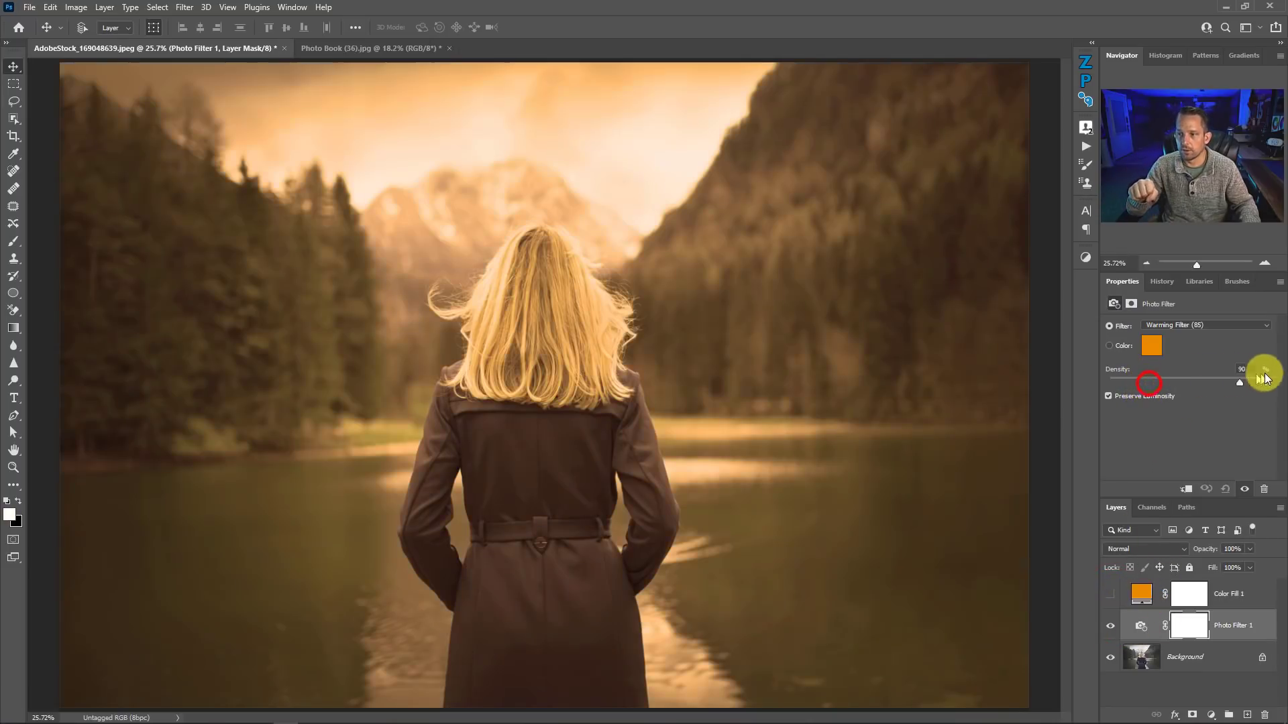
Set the Photo Filter 1 blend mode to Hard Mix and lower its Fill to 15%
left_click(1160, 557)
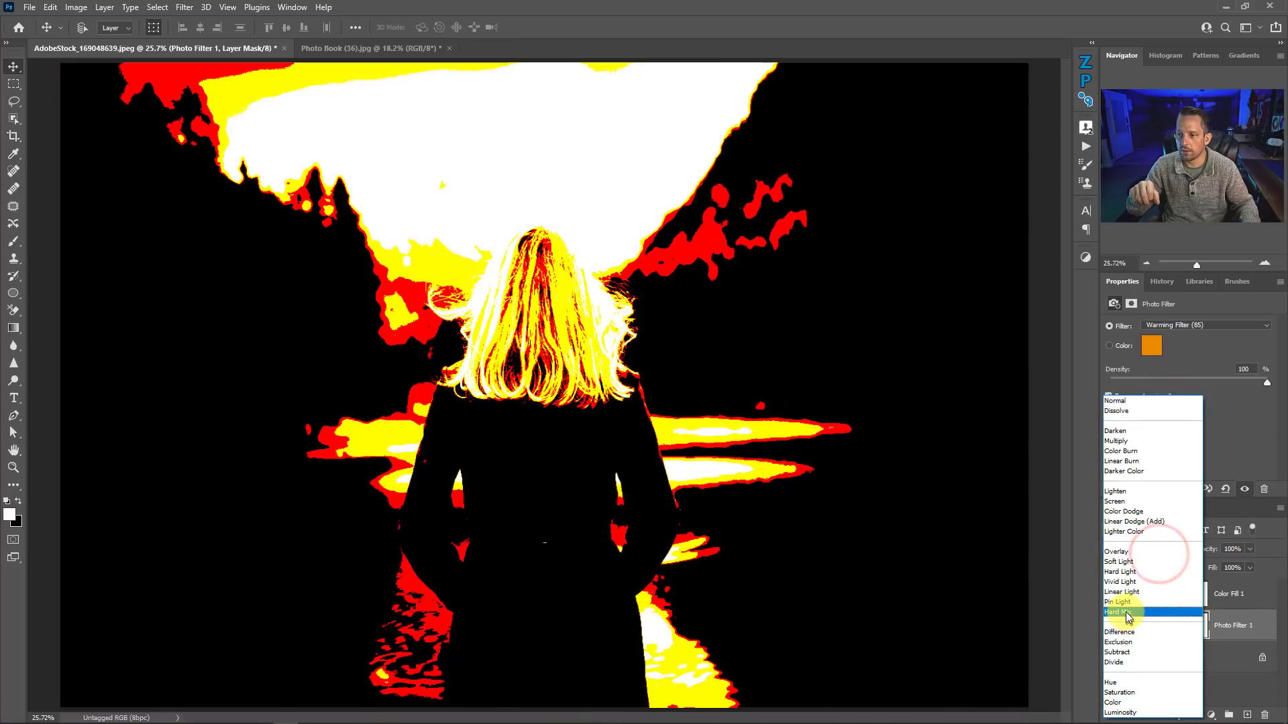
left_click(1126, 612)
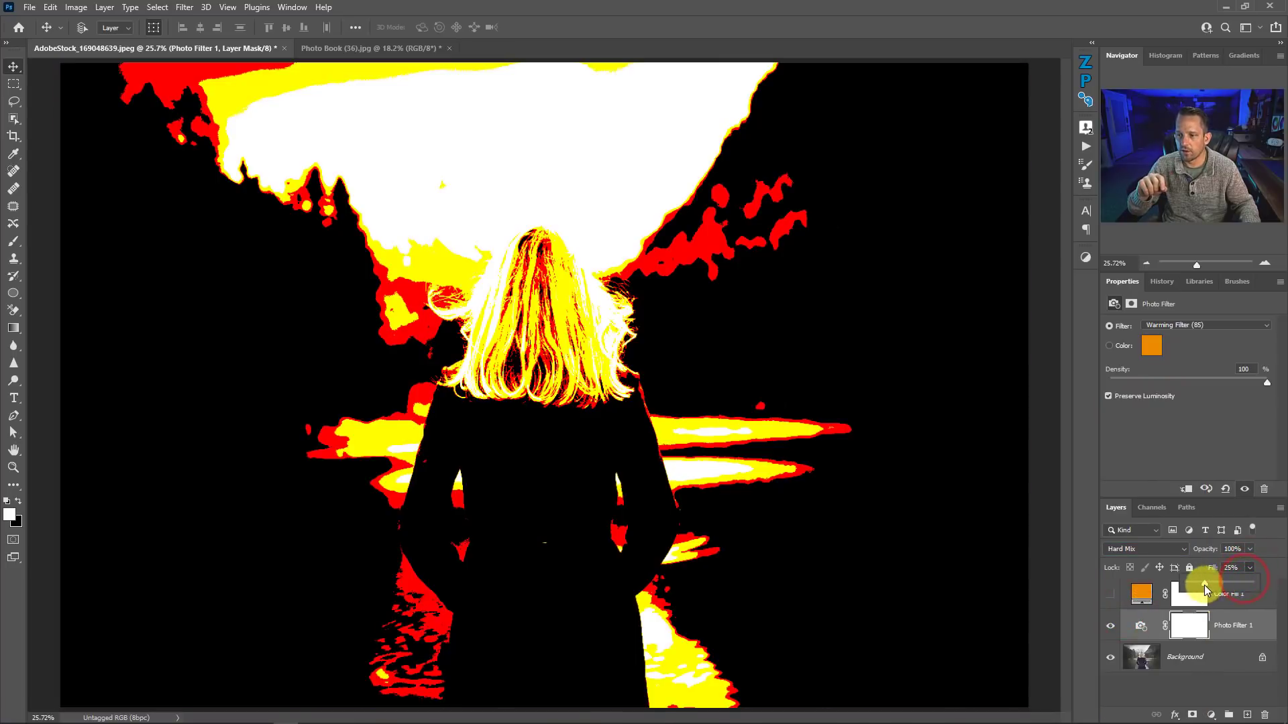
left_click_drag(1205, 585, 1198, 586)
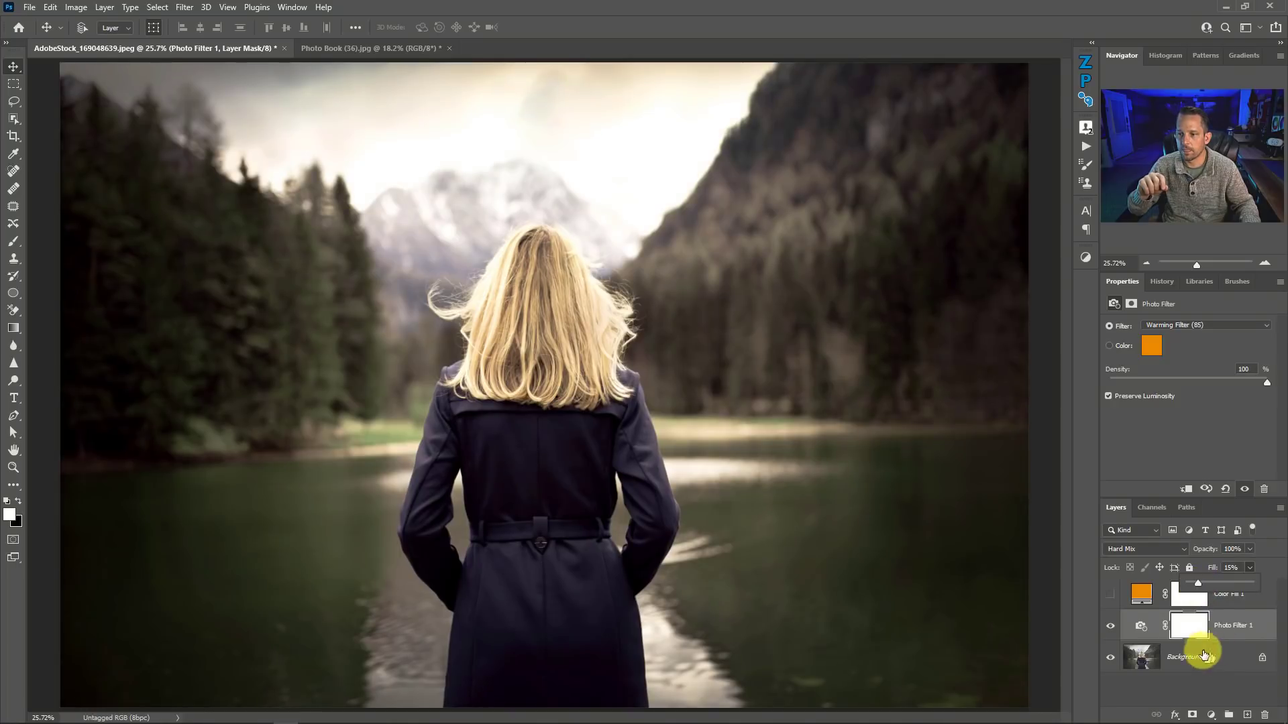
Stamp the visible result into a new layer above Photo Filter 1 and name it "photo filter hard mix"
left_click(1248, 625)
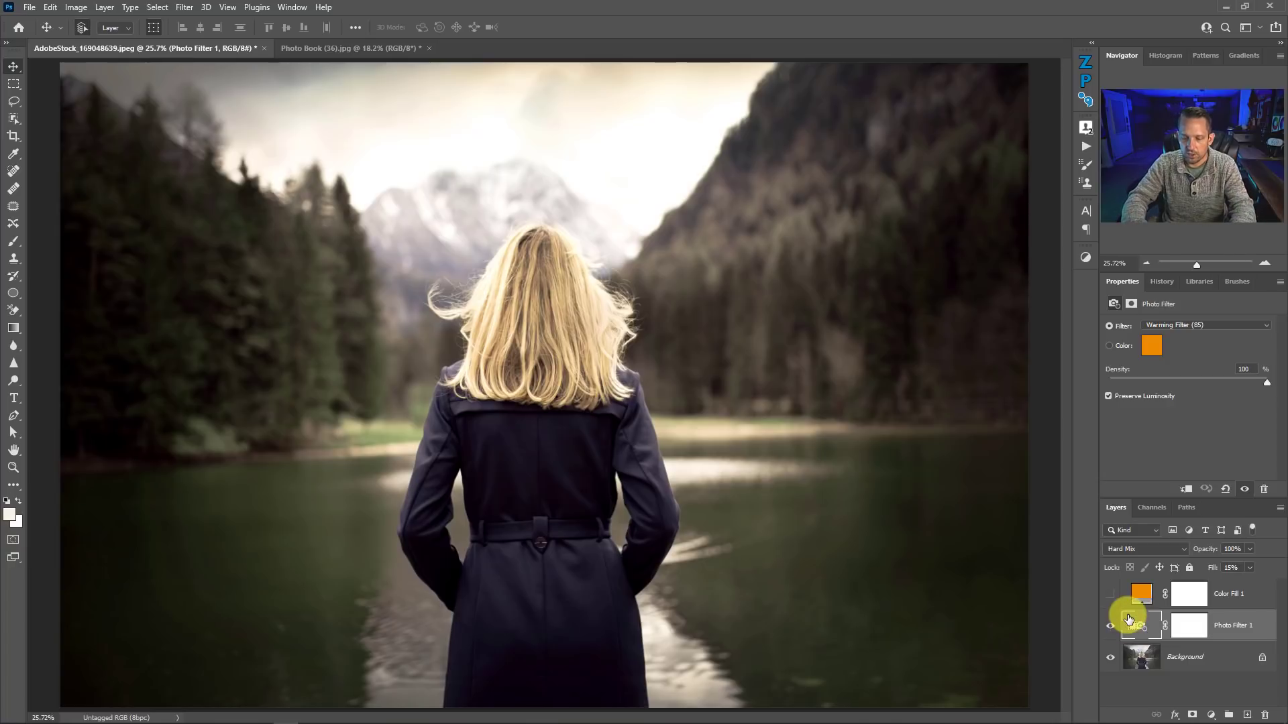
key("ctrl+shift+alt+e")
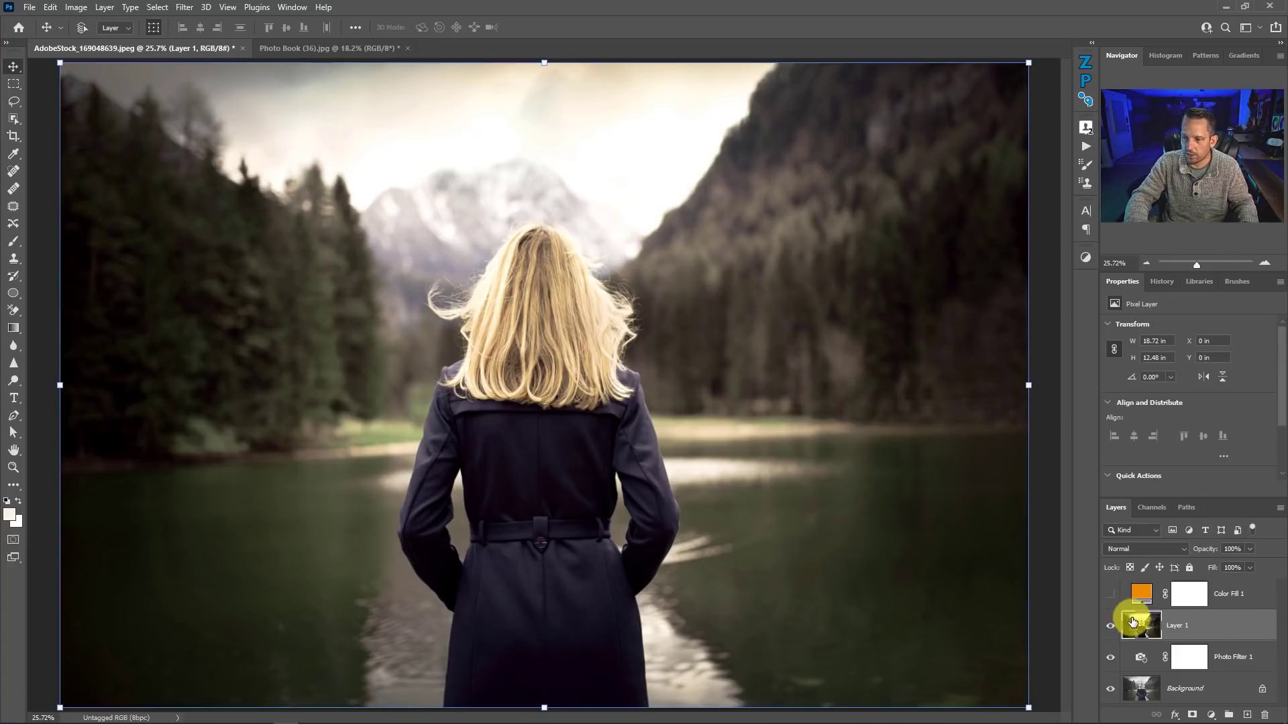
left_click(1171, 629)
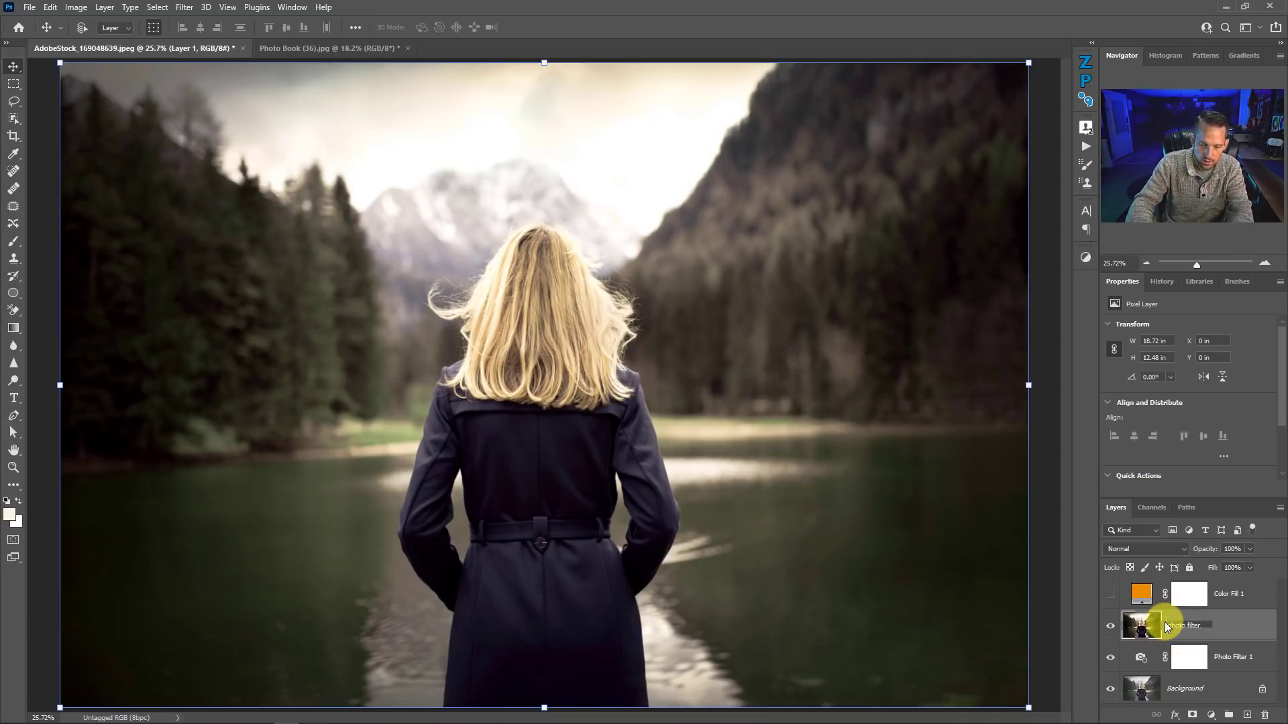
type("photo filter hard mix")
key("Return")
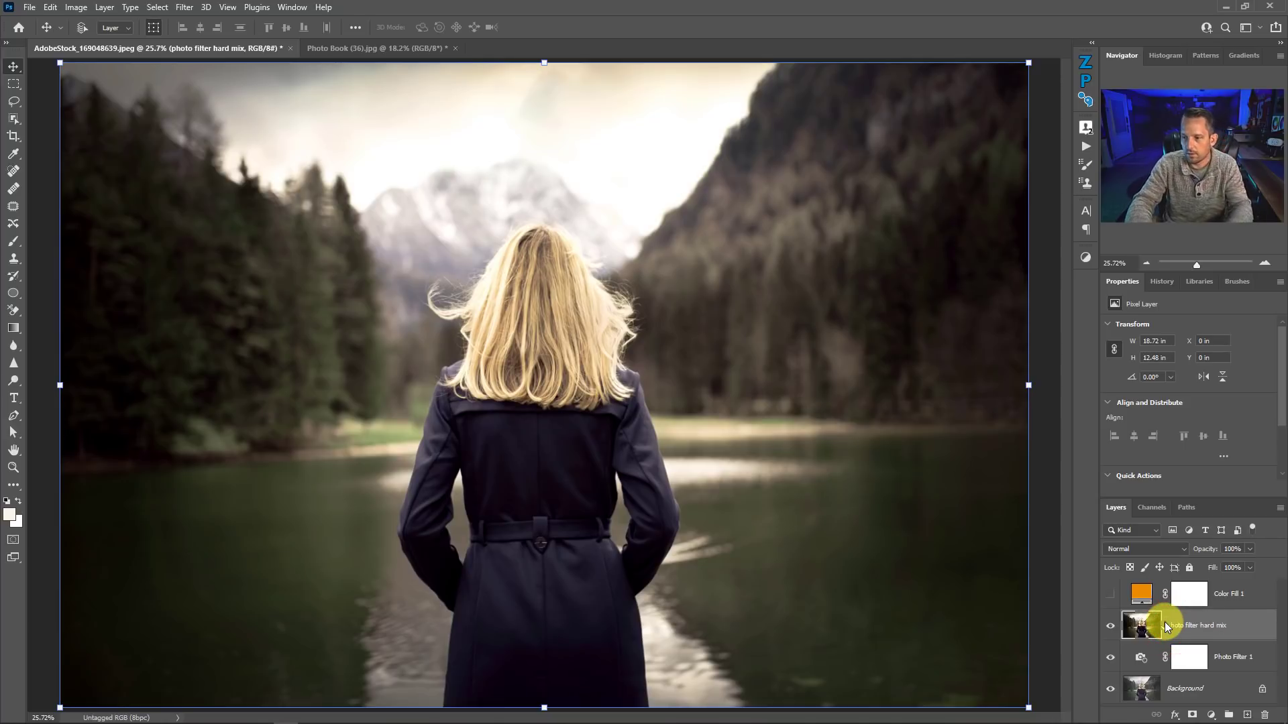
Hide both photo filter layers, show Color Fill 1, and stamp the visible result into a new layer named "Color Fill hard mix"
left_click(1111, 625)
left_click(1110, 657)
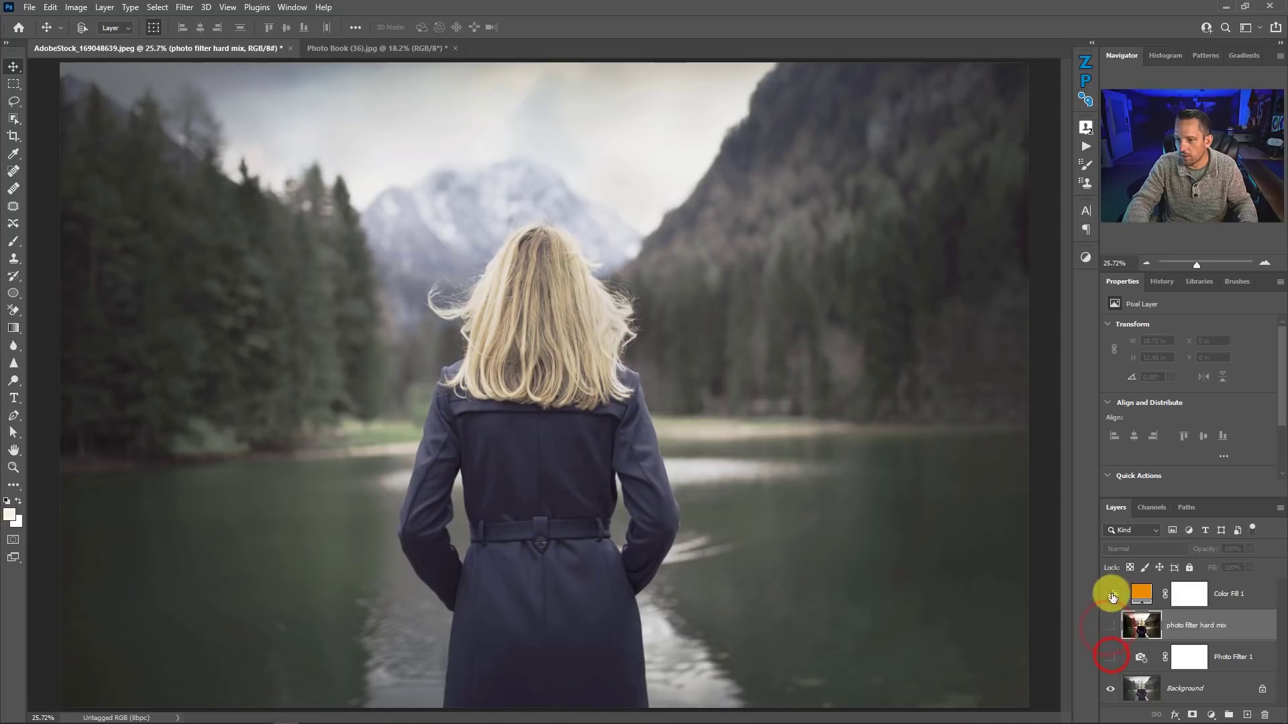
left_click(1110, 594)
left_click(1138, 597)
key("ctrl+shift+alt+e")
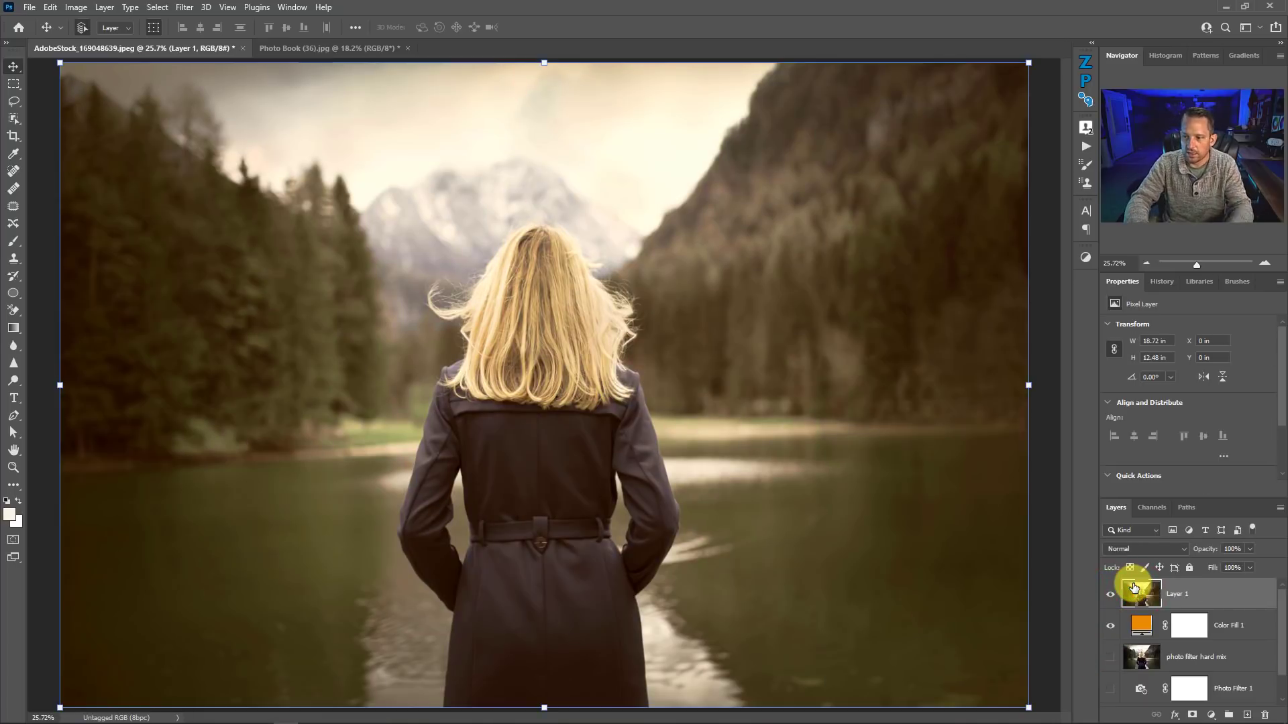
left_click(1178, 596)
type("d mi")
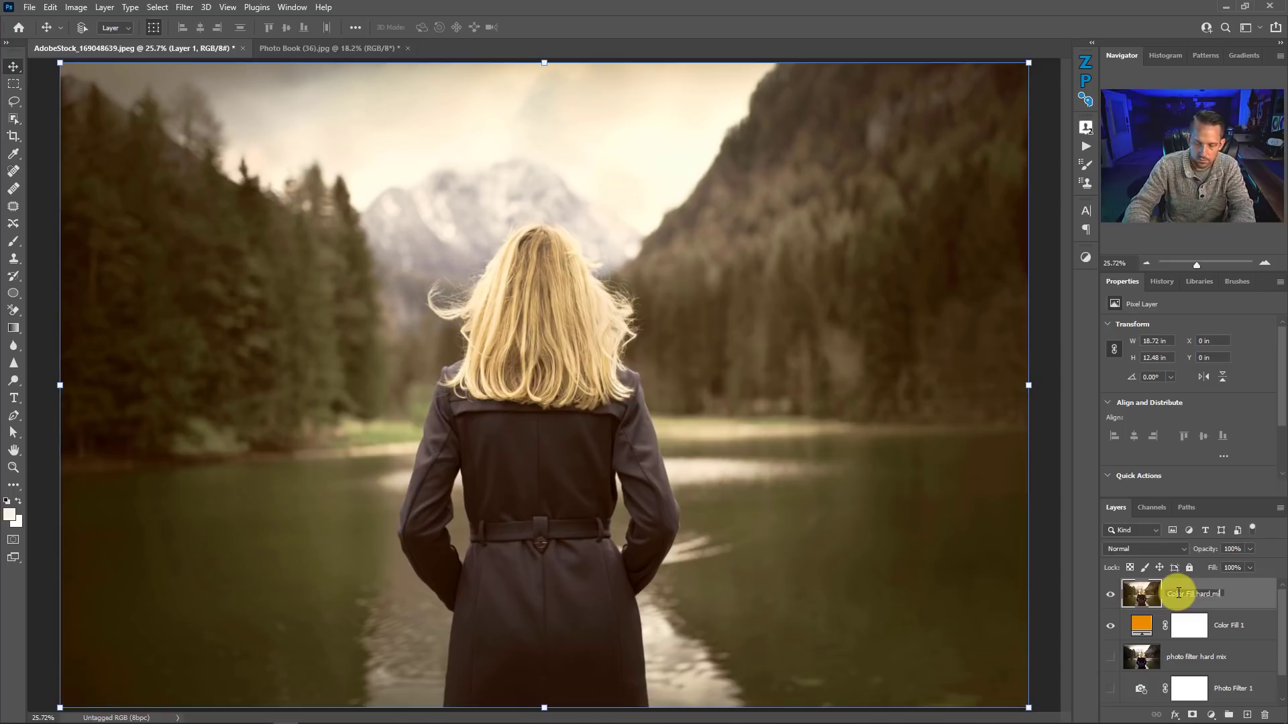
type("x")
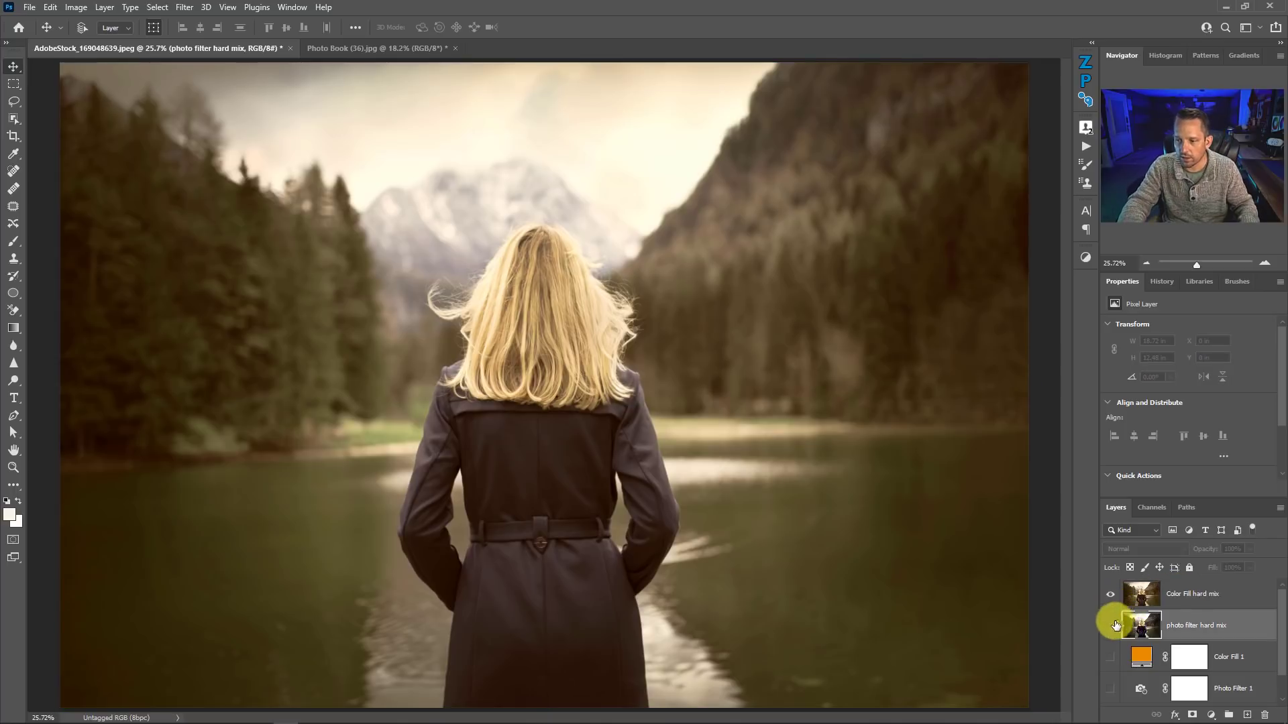
Show "photo filter hard mix" beneath "Color Fill hard mix" and toggle the upper layer to compare the two stamped results
left_click(1109, 625)
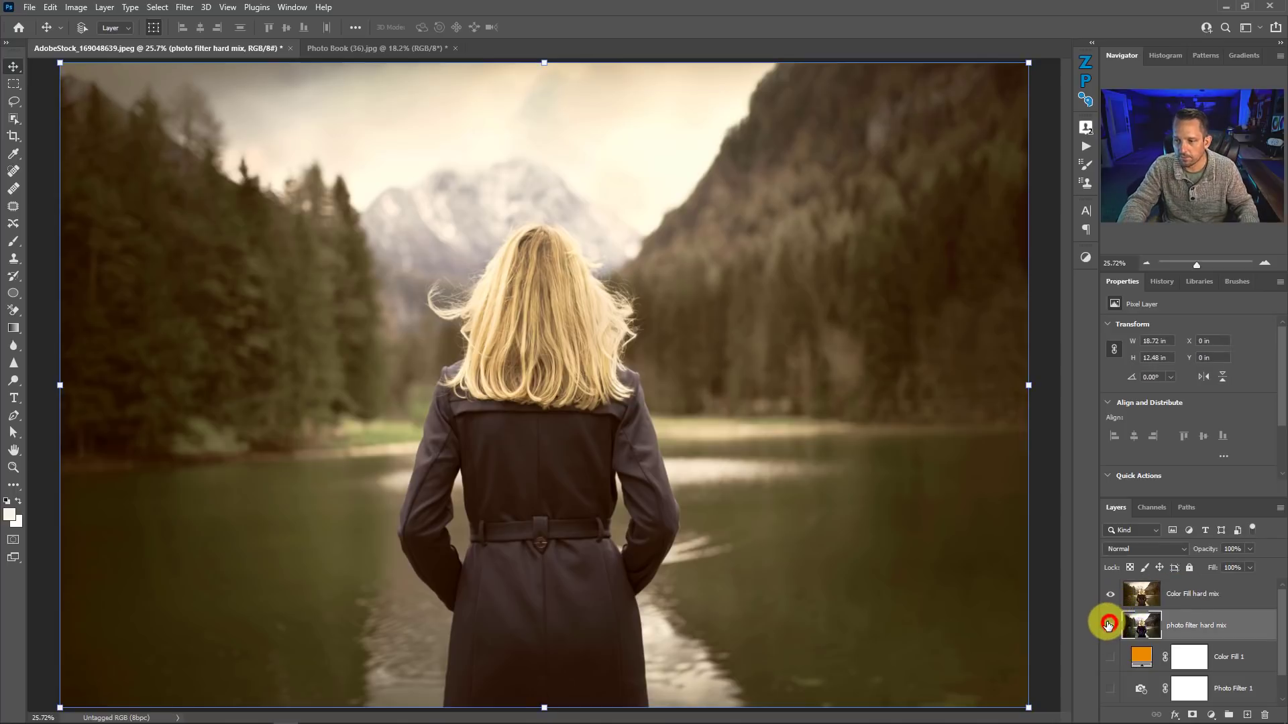
left_click(1111, 594)
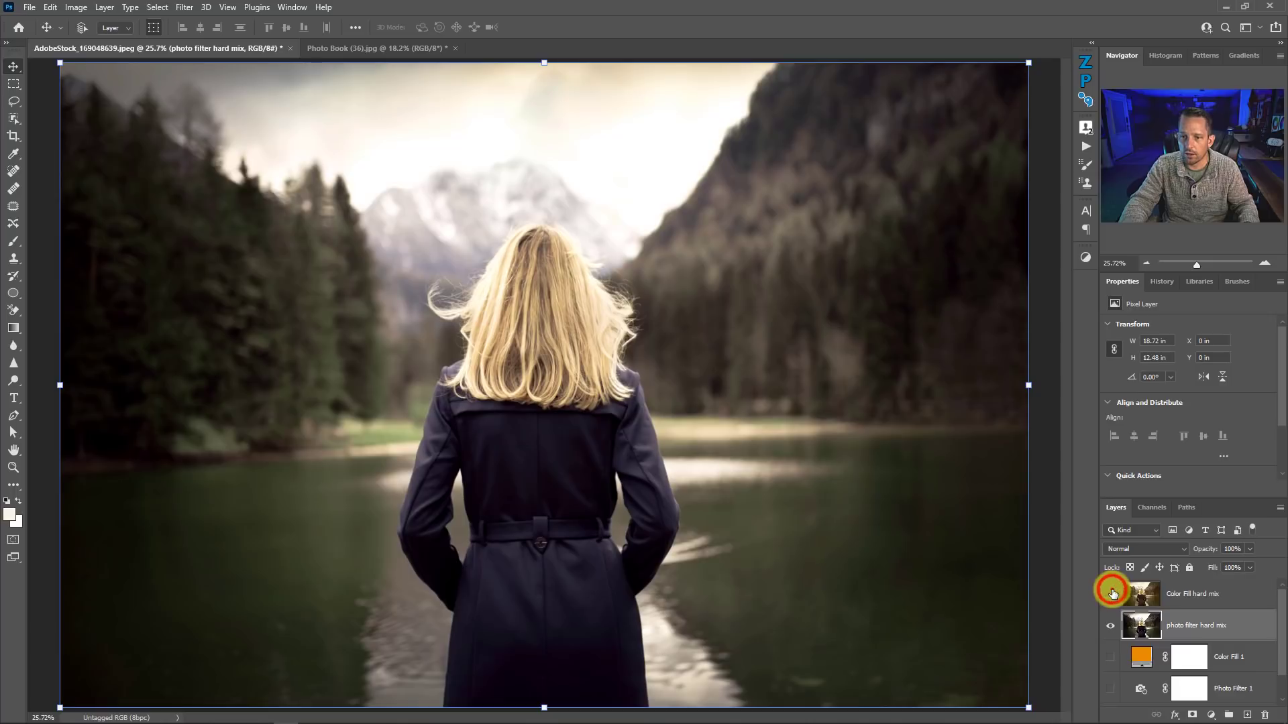
left_click(1147, 591)
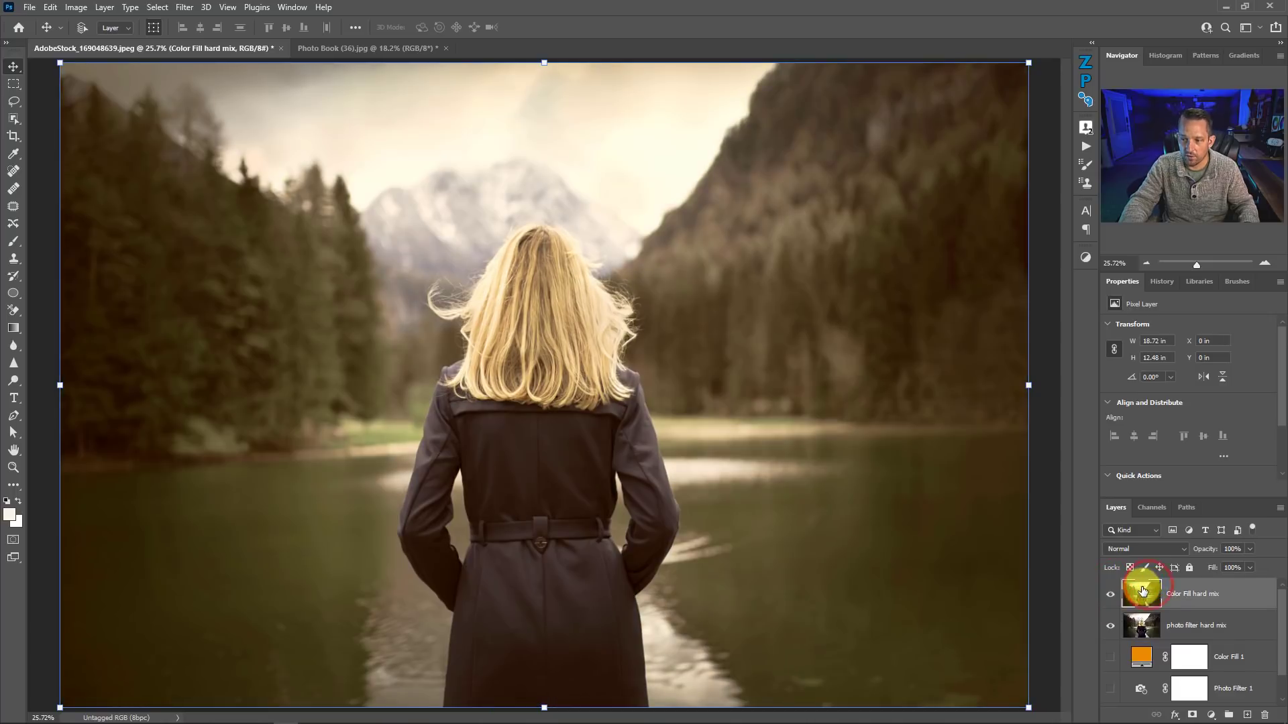
left_click(1110, 593)
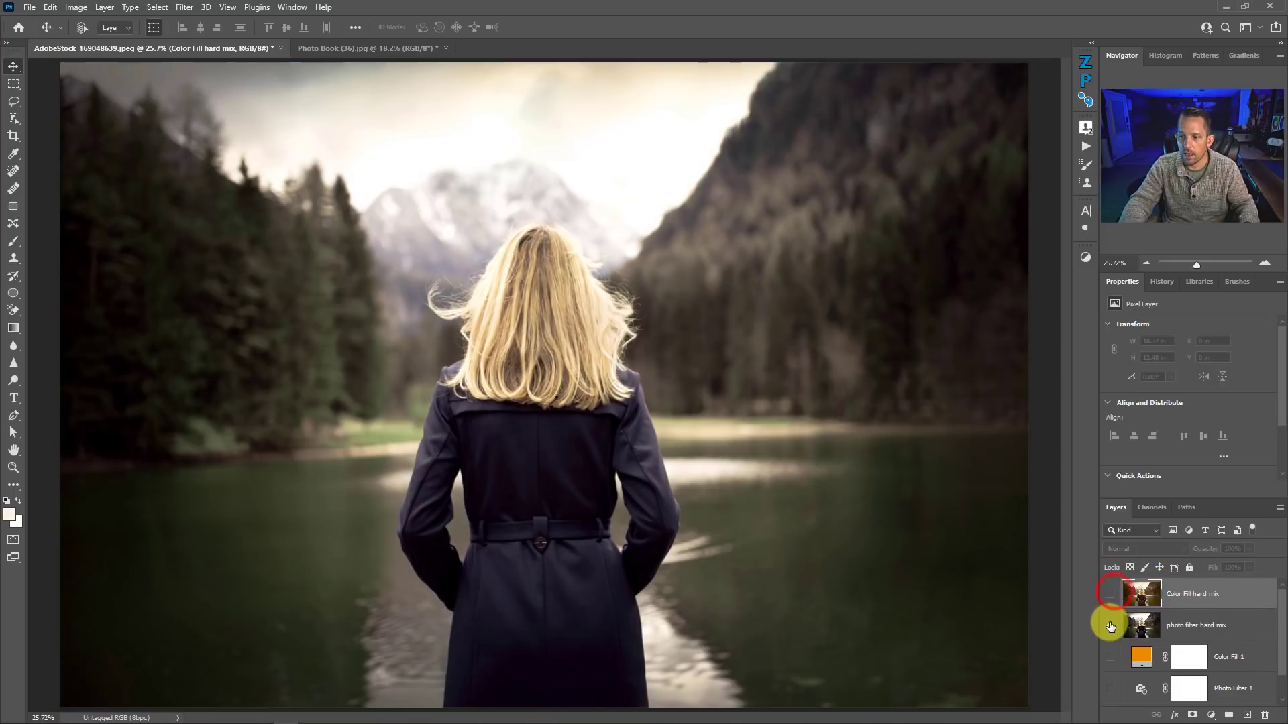
Compare "photo filter hard mix" with the original photo and "Color Fill hard mix" by toggling visibility, leaving only the photo filter version shown
left_click(1110, 625)
left_click(1110, 626)
left_click(1110, 625)
left_click(1110, 624)
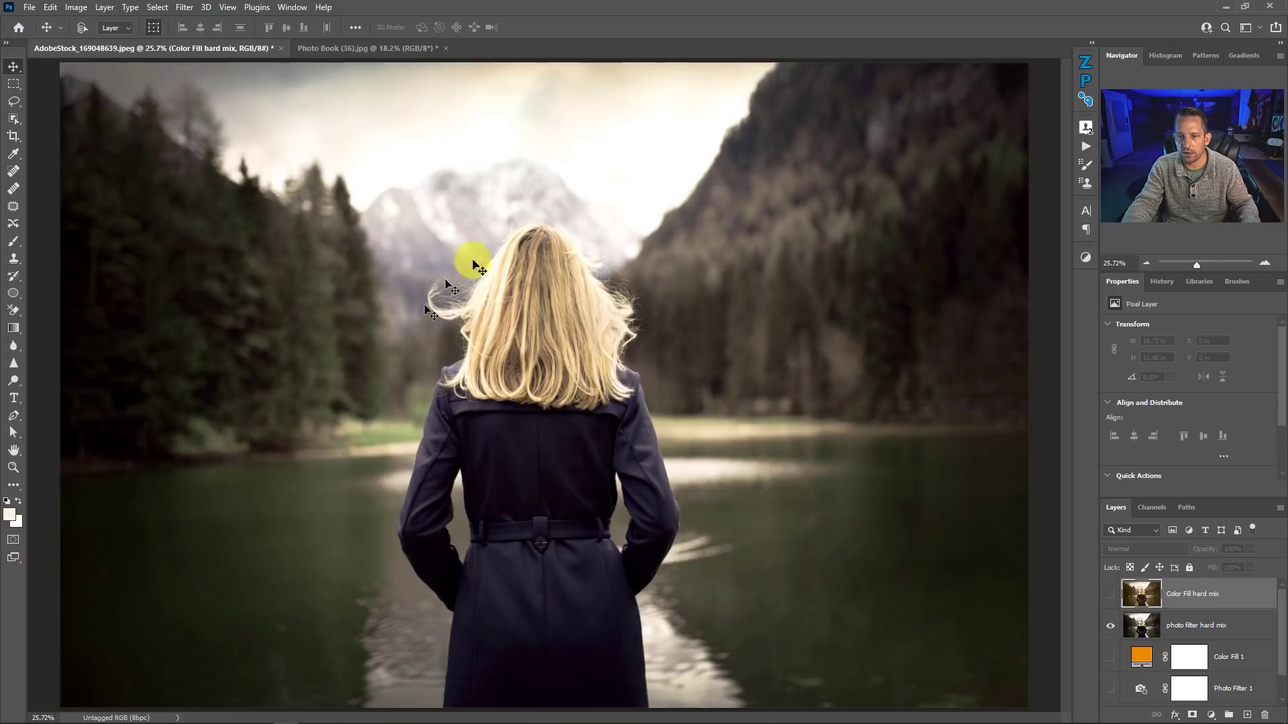
left_click(1111, 625)
left_click(1107, 594)
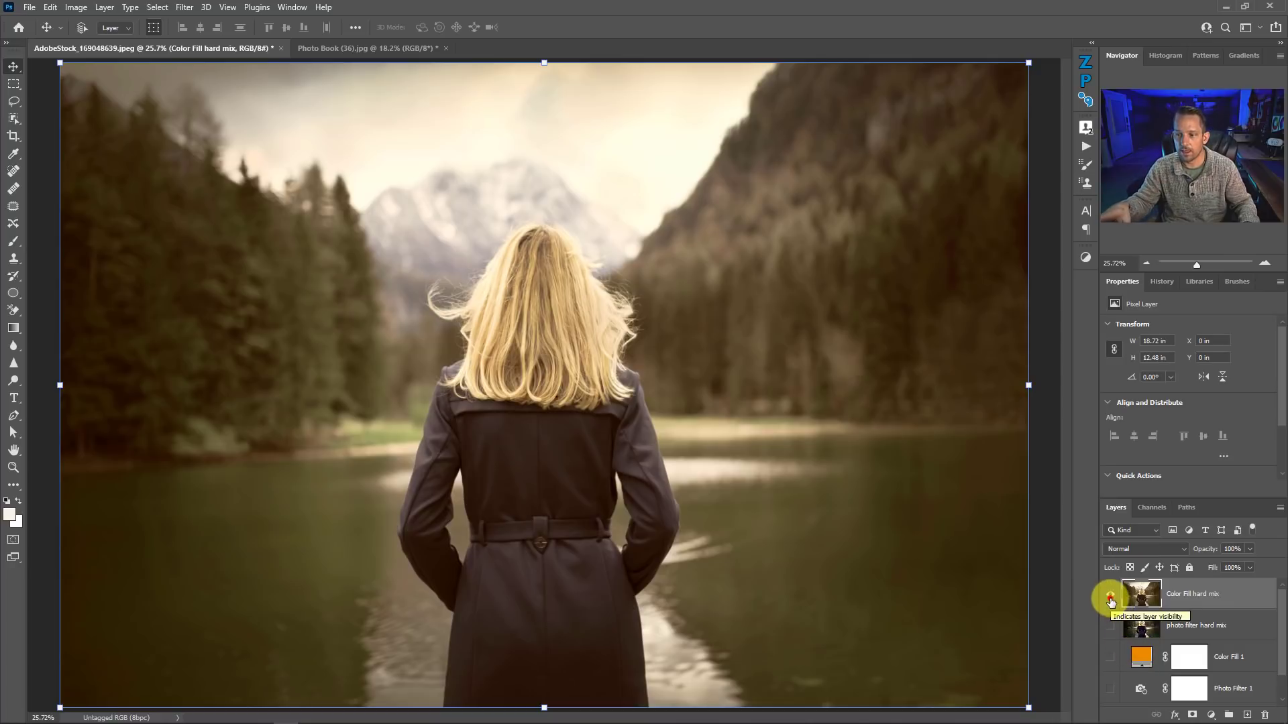
left_click(1110, 597)
left_click(1108, 627)
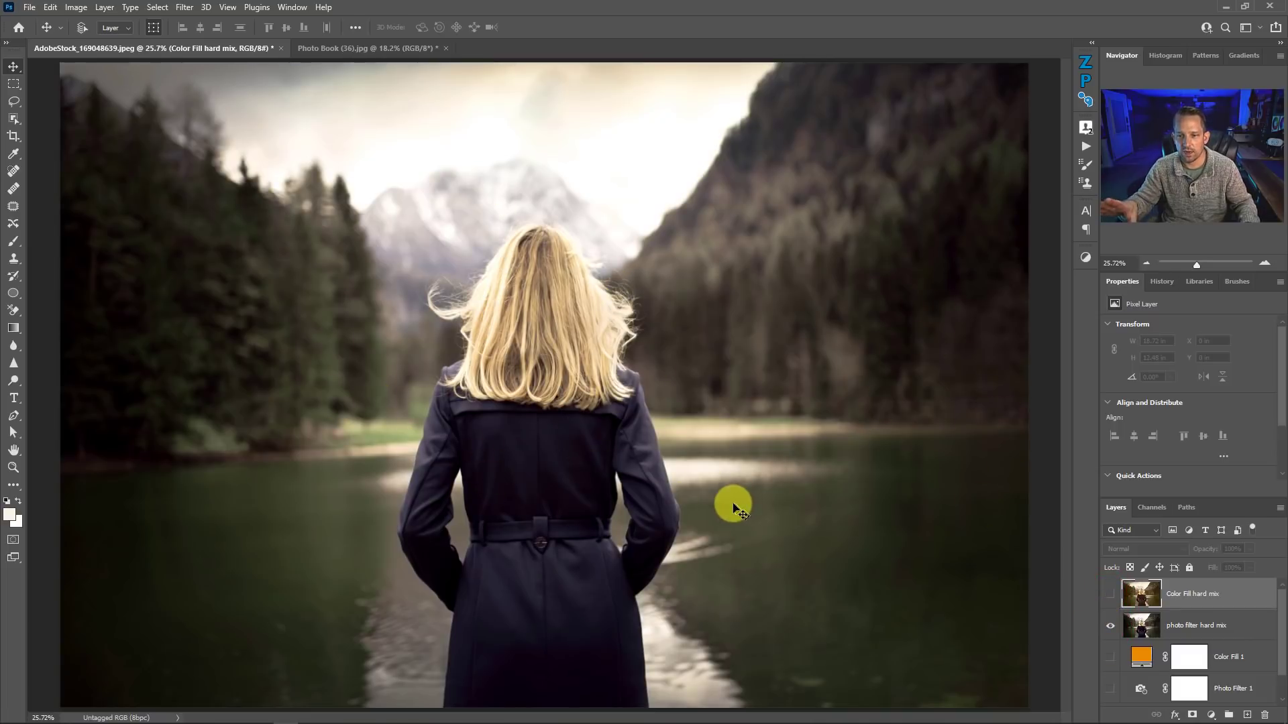
Show Photo Filter 1 in place of the stamped layer, turn off its Preserve Luminosity, and lower its Fill to 9%
left_click(1107, 627)
left_click(1141, 689)
left_click(1110, 689)
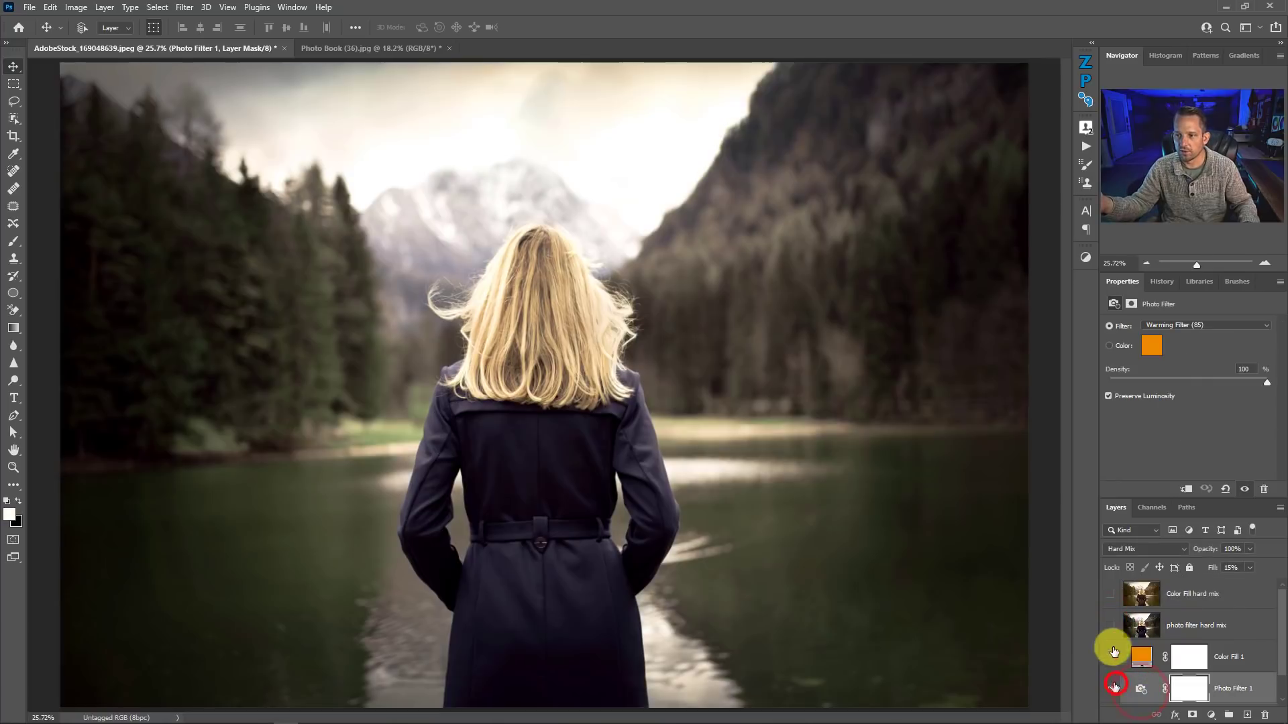
left_click(1127, 397)
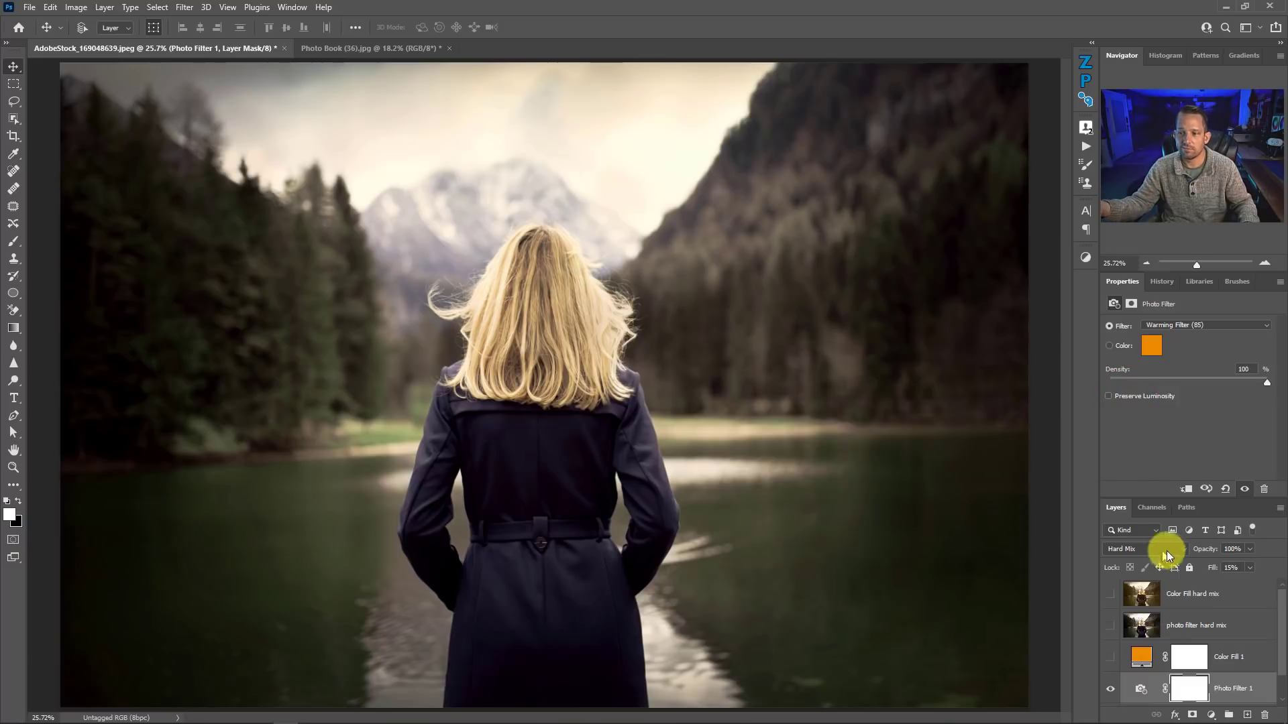
left_click_drag(1225, 583, 1221, 583)
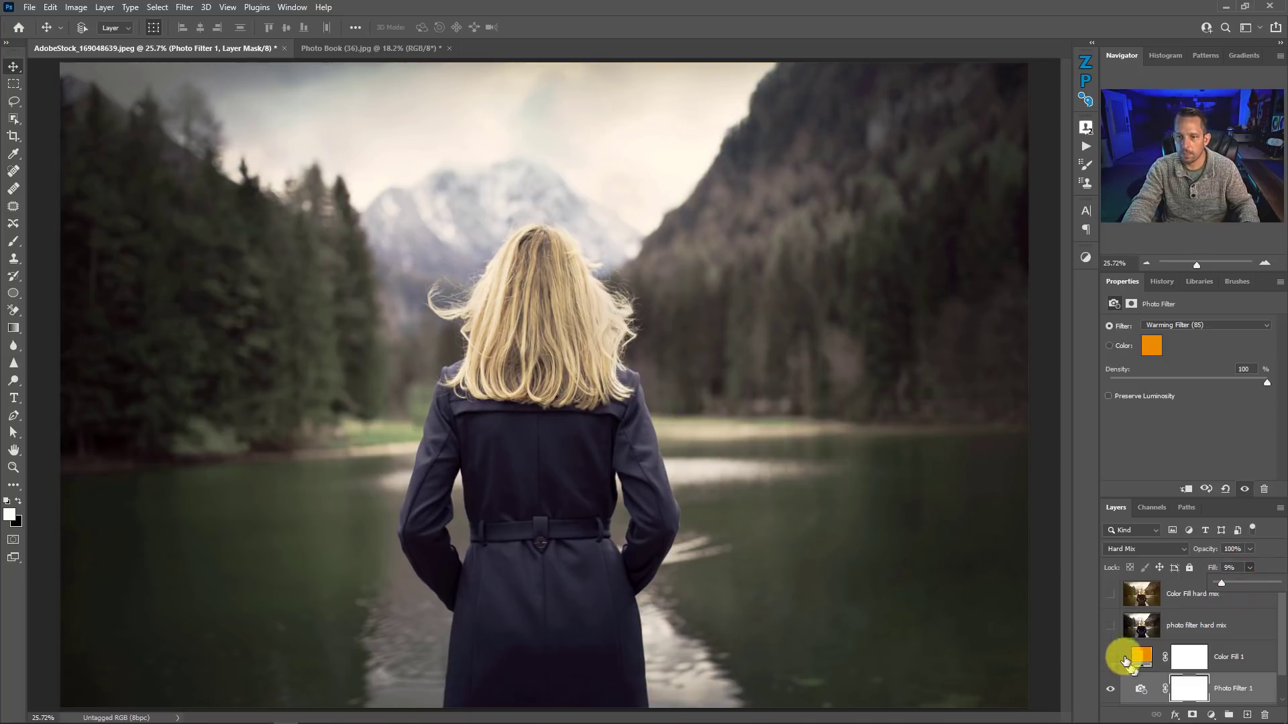
left_click(1110, 687)
left_click(1111, 688)
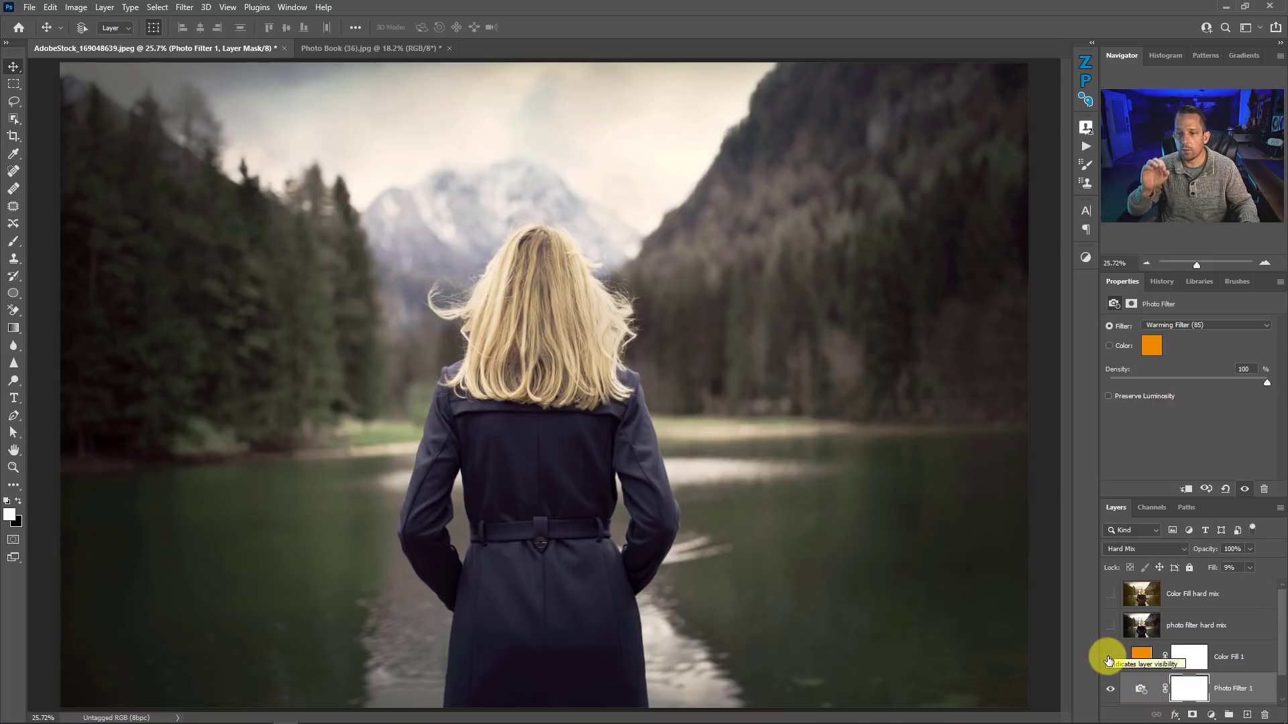
Switch to Photo Book (36).jpg and add a Solid Color fill layer in light blue with a hue of 210°
left_click(397, 51)
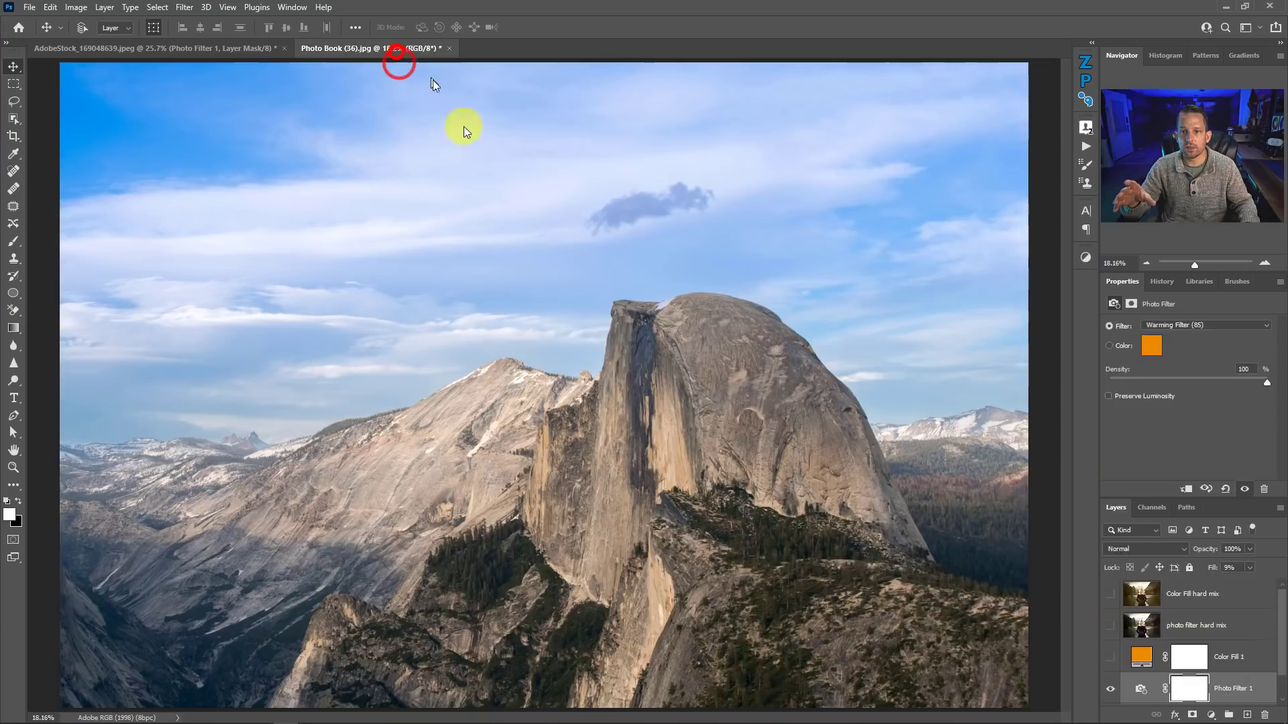
left_click(1211, 716)
left_click(1189, 480)
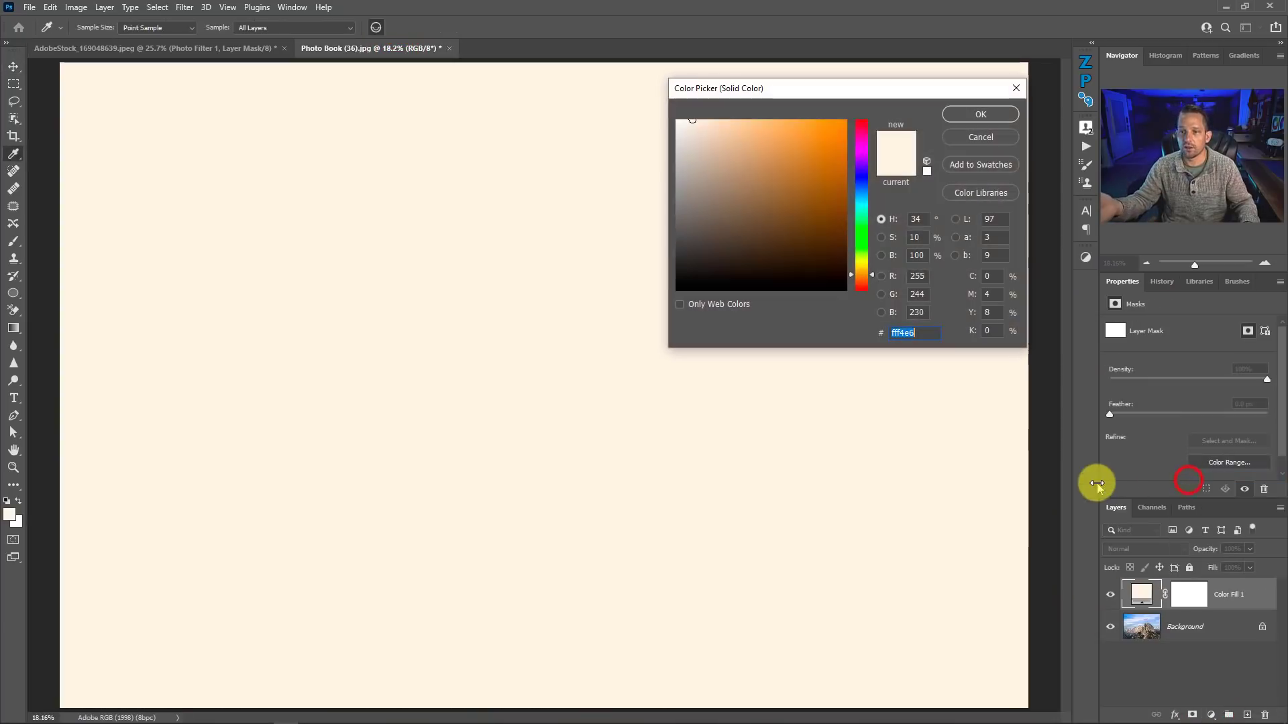
left_click(860, 196)
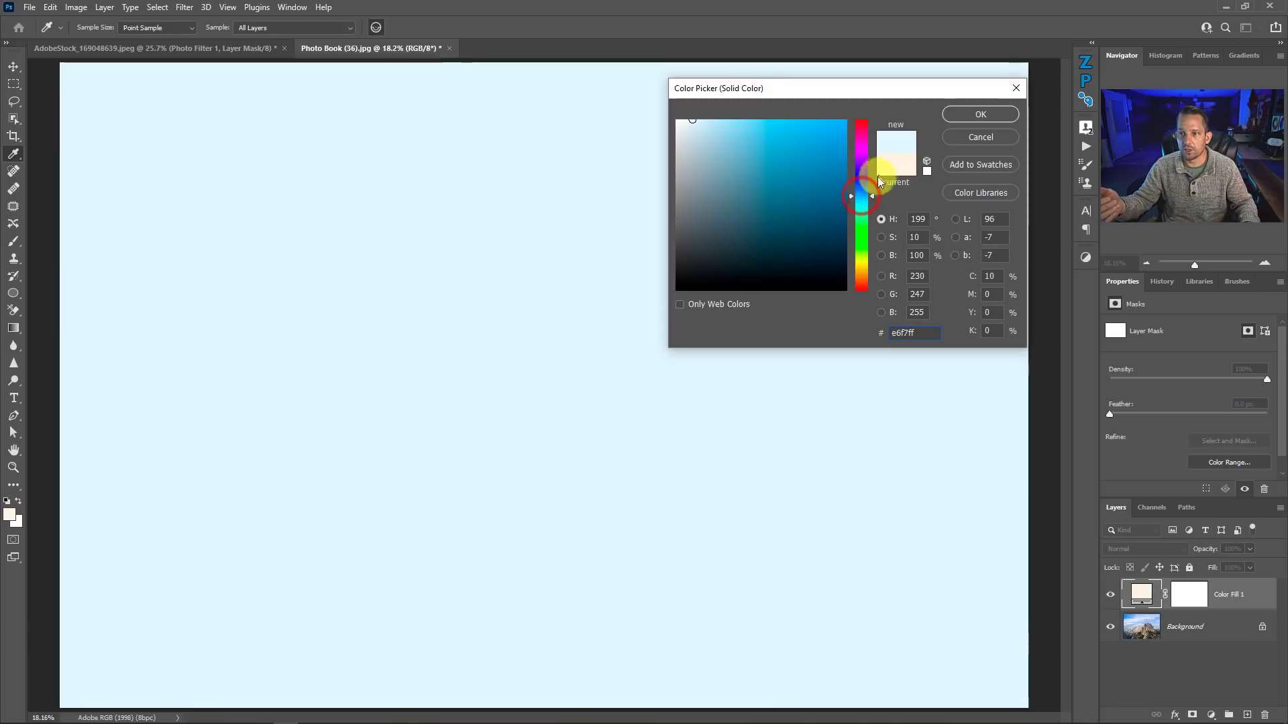
left_click(861, 191)
left_click_drag(767, 153, 751, 135)
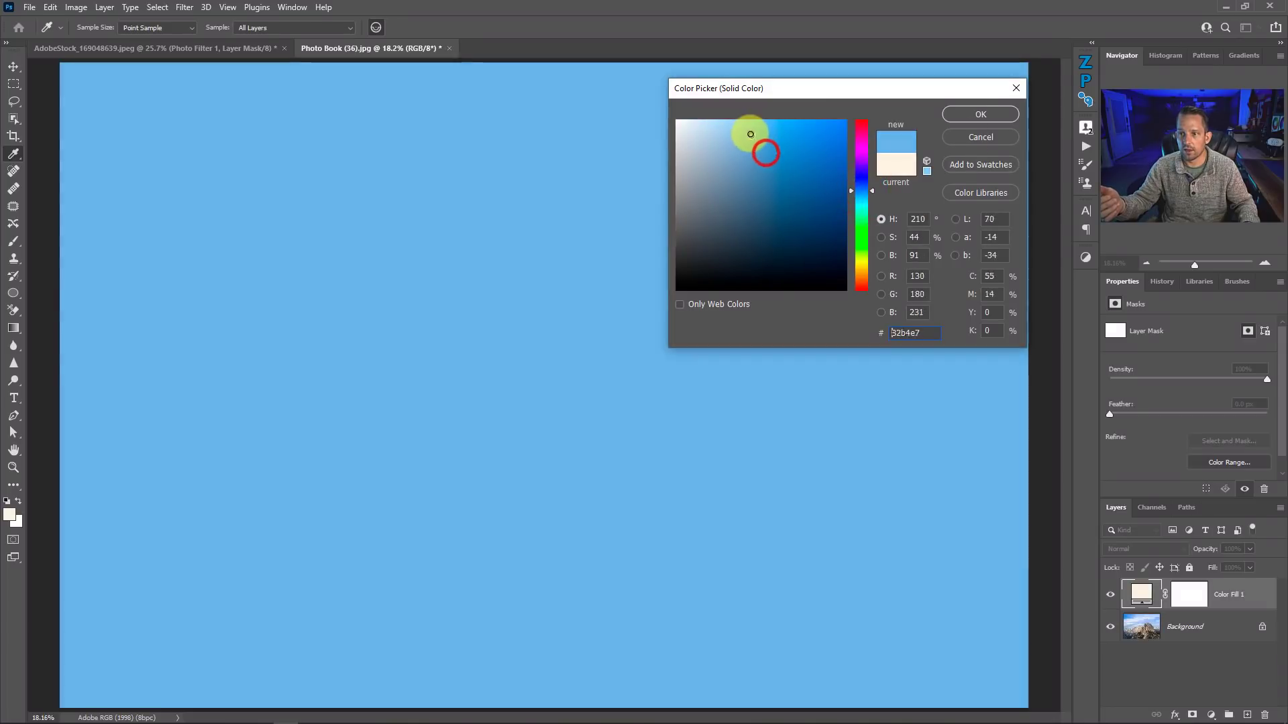
left_click(965, 115)
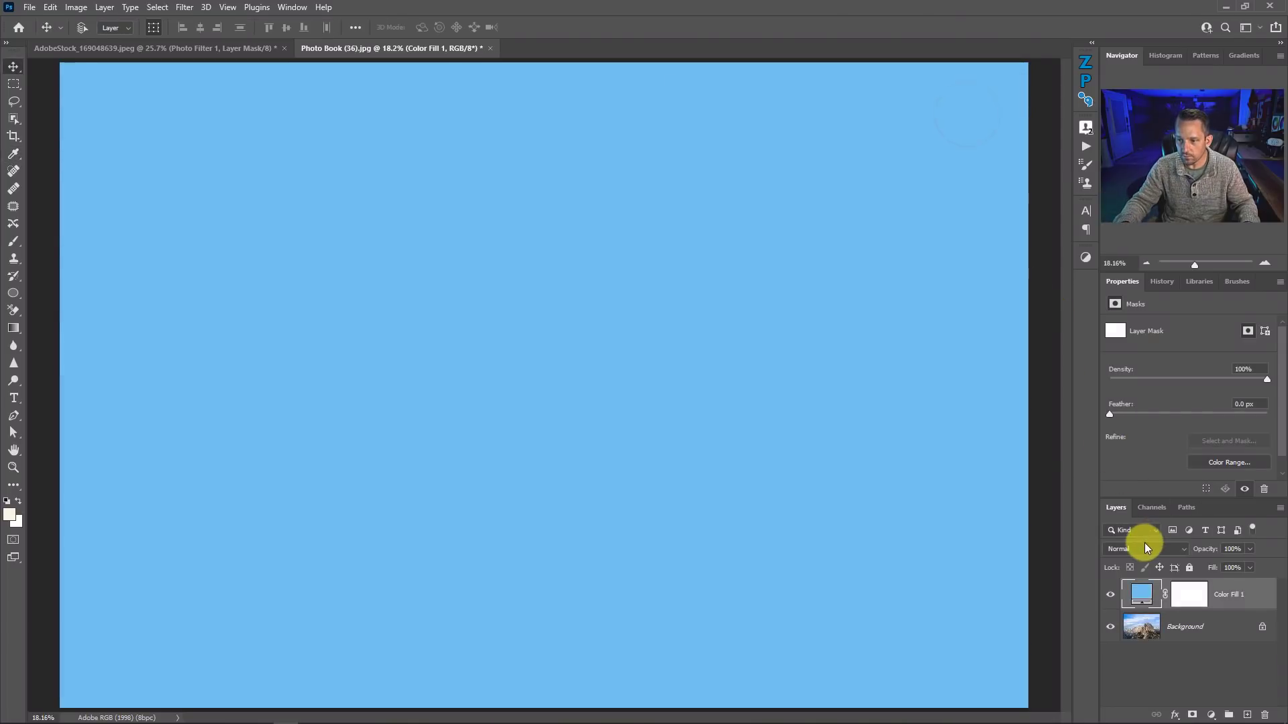
Set the blue fill's blend mode to Hard Mix and its Fill to 11%, toggling it to compare with the original
left_click(1144, 544)
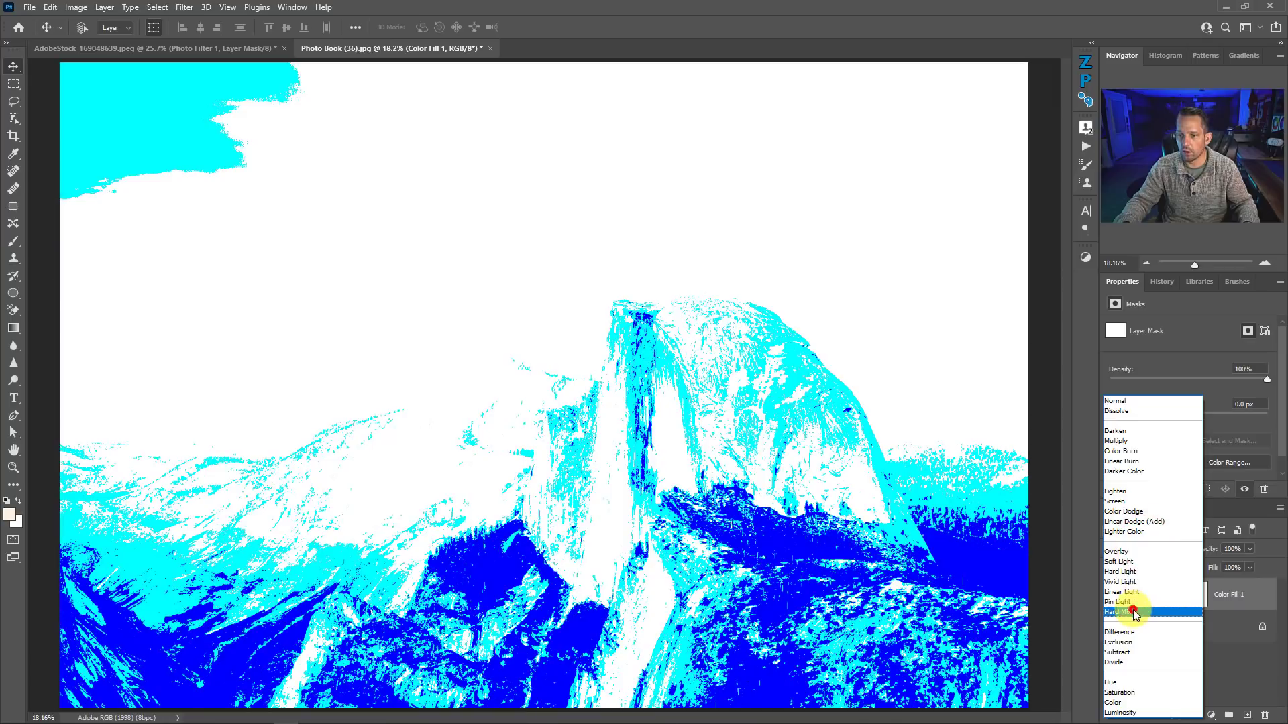
left_click(1134, 613)
left_click_drag(1249, 568, 1196, 582)
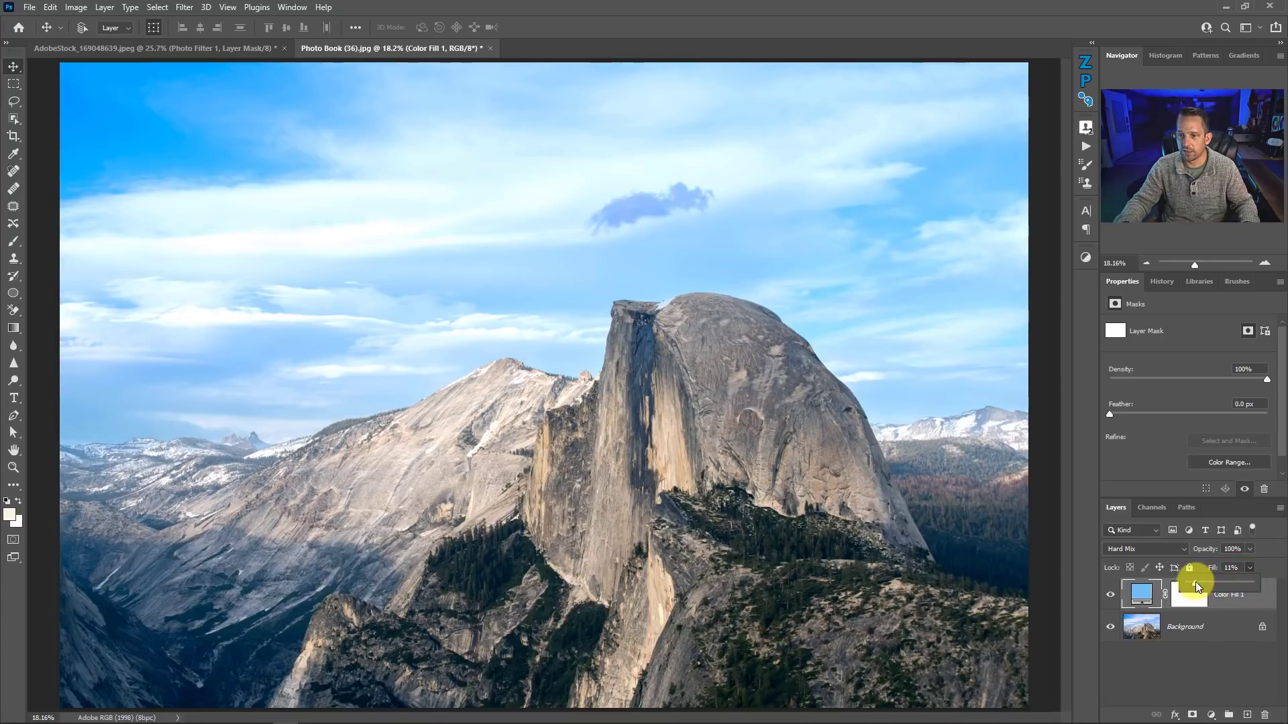
left_click(1112, 596)
left_click(1113, 596)
left_click(1112, 596)
left_click(1112, 596)
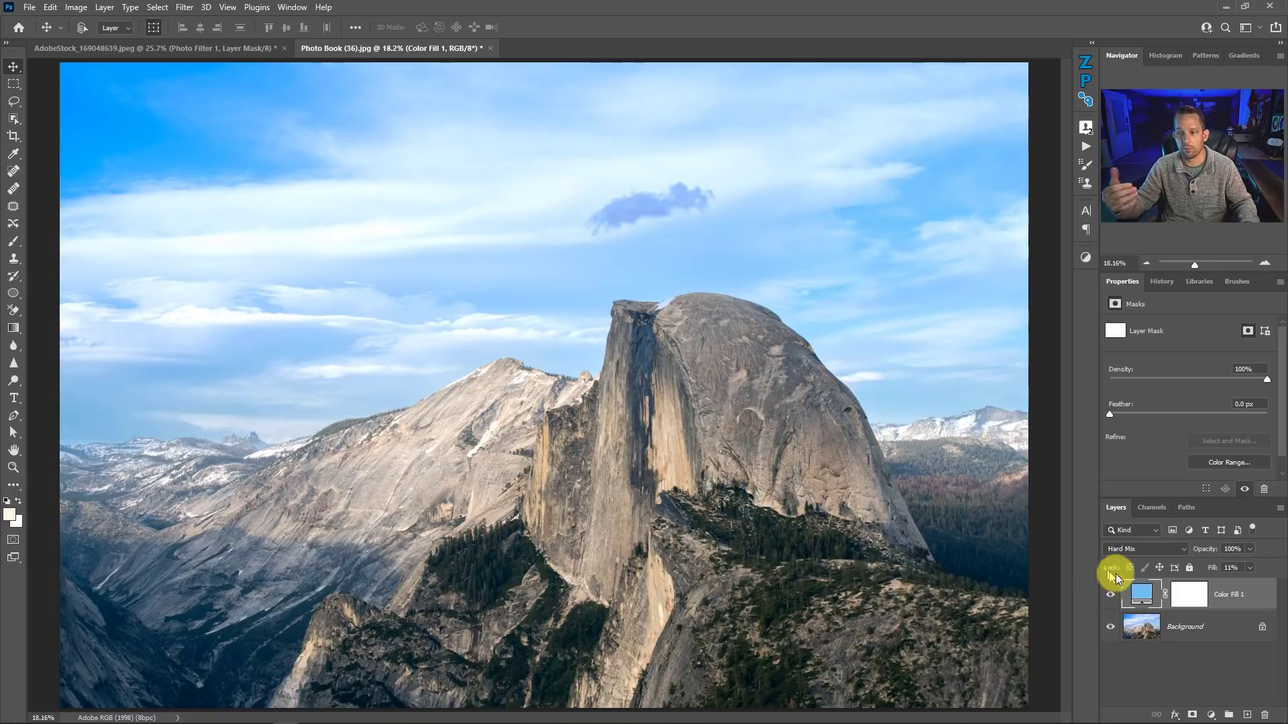
Change the color of Color Fill 1 to the blue 549dff sampled from the photo's sky
double_click(1144, 599)
left_click(151, 126)
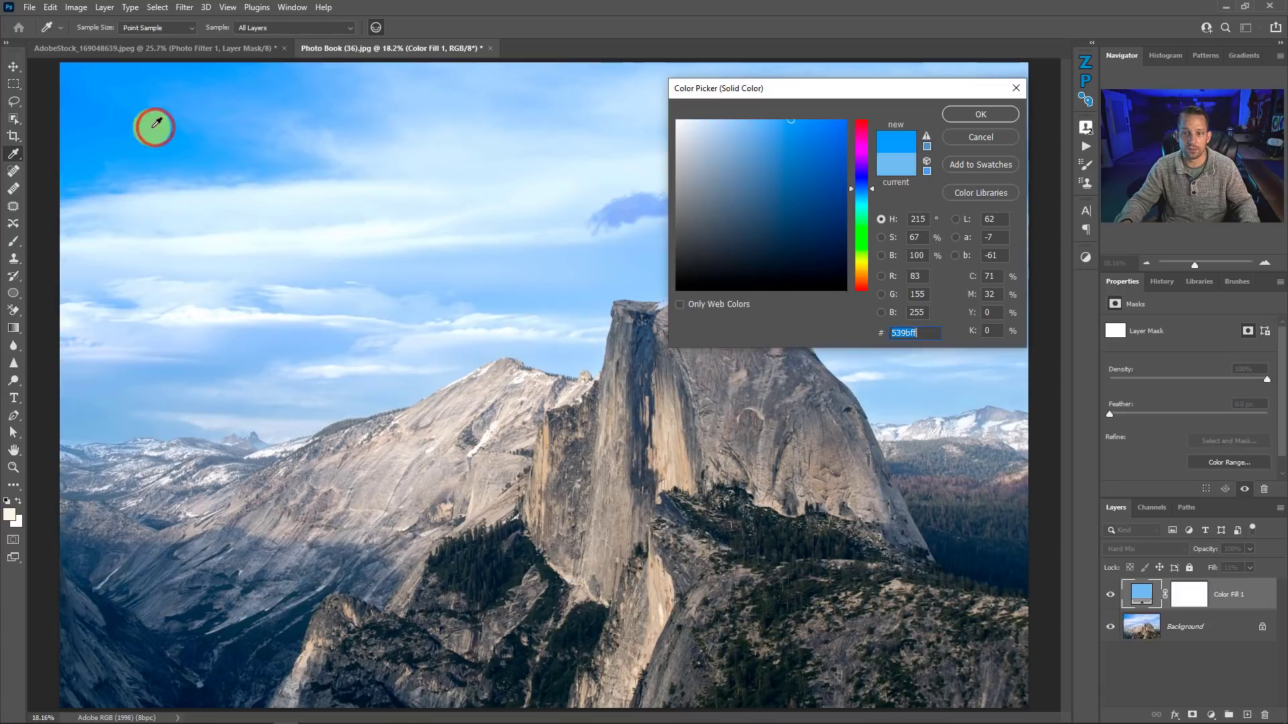
left_click(147, 129)
left_click(162, 138)
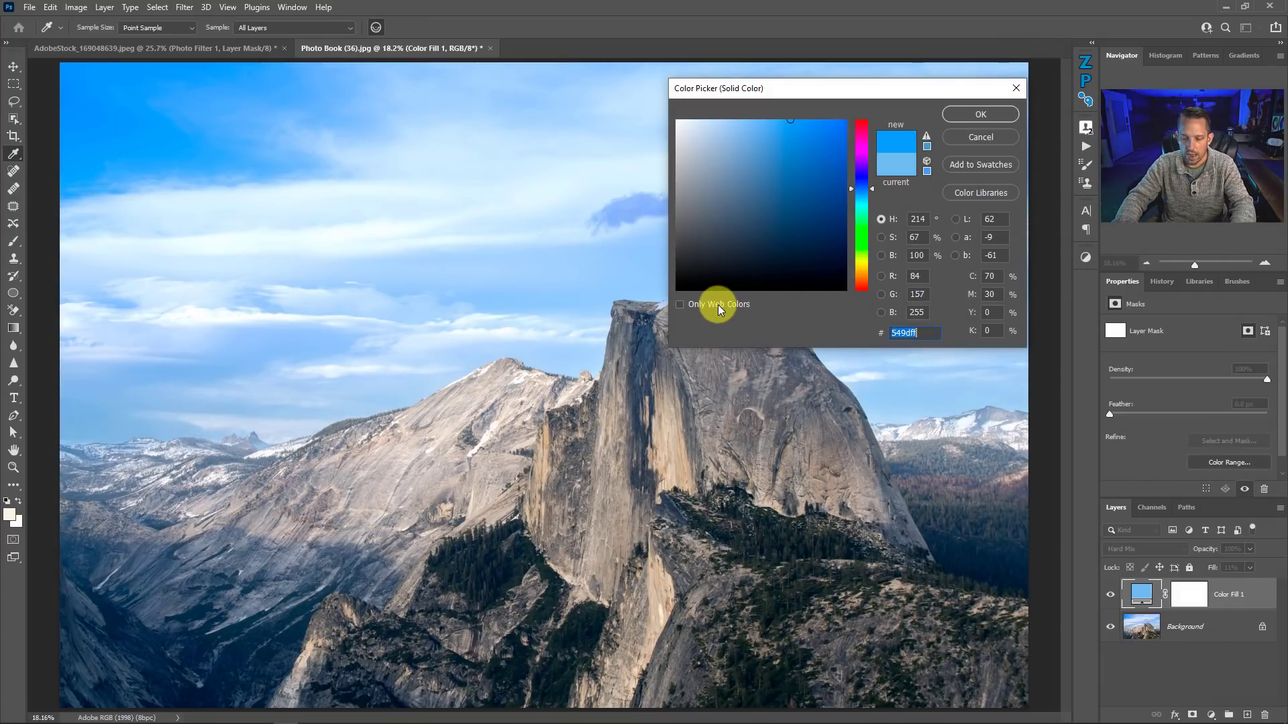
left_click(1000, 122)
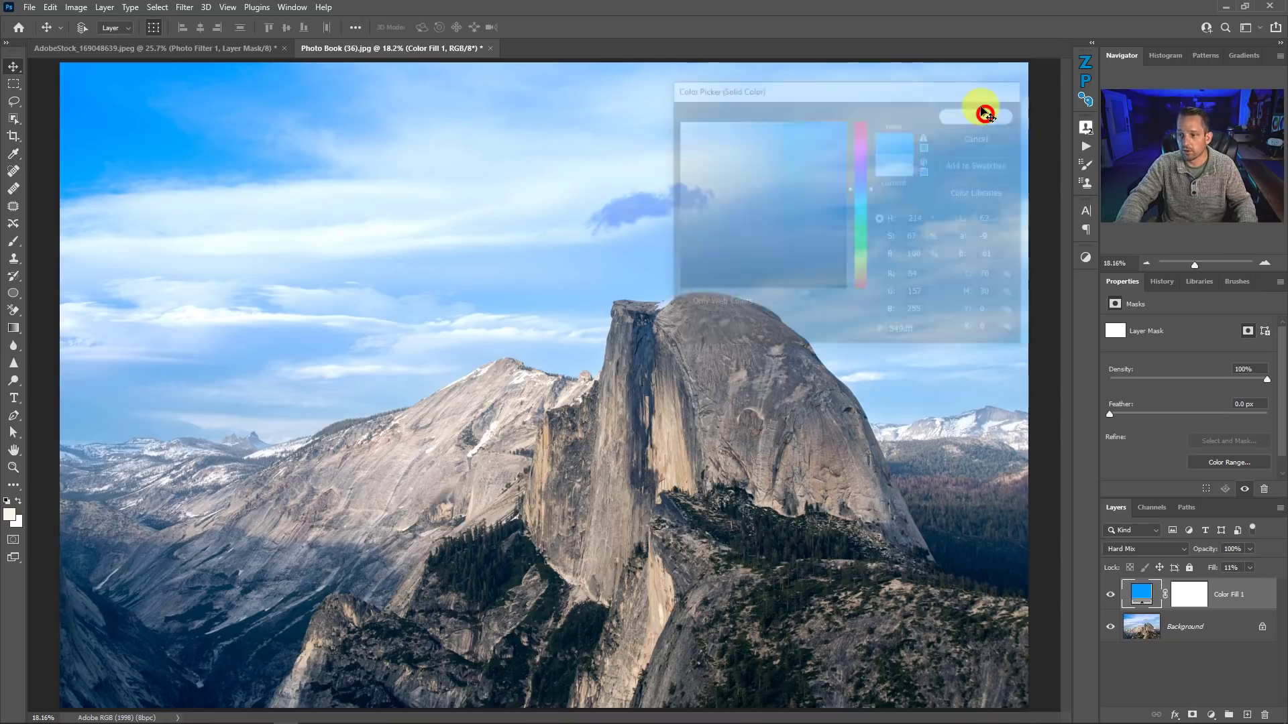
Add a Photo Filter adjustment with its color set to the copied blue 549dff, and hide Color Fill 1
left_click(1211, 713)
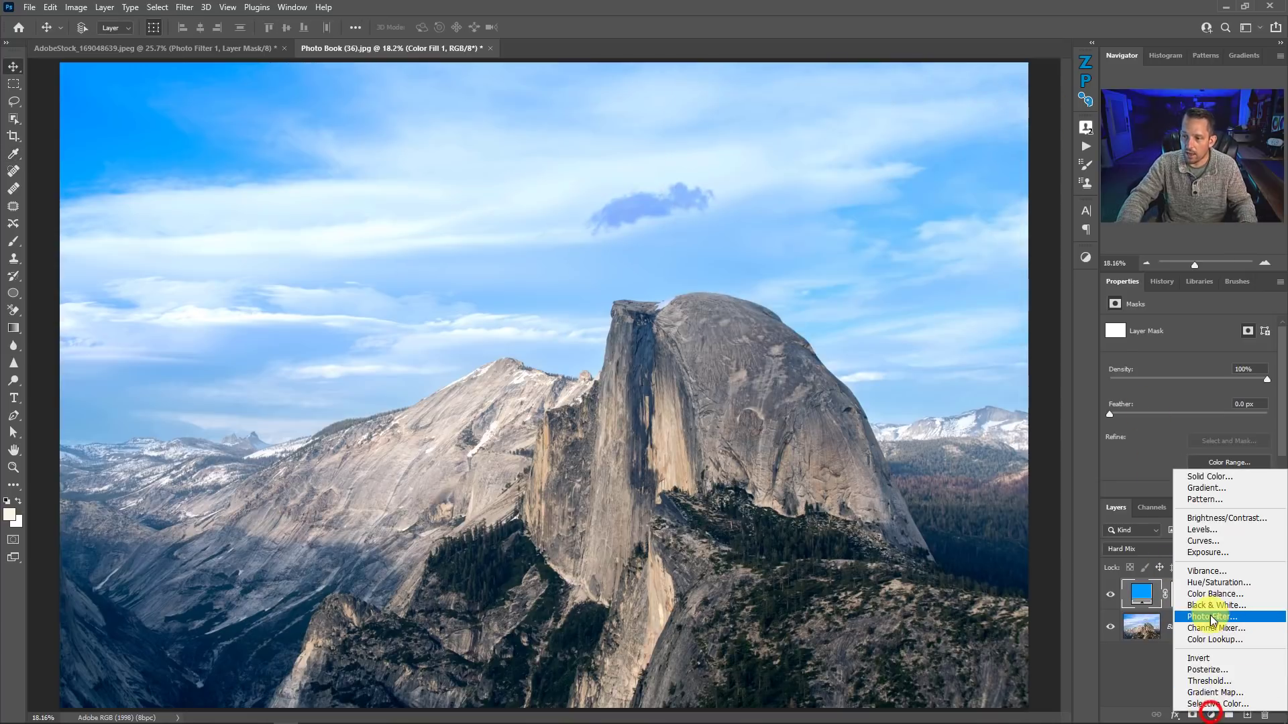
left_click(1195, 618)
left_click(1110, 626)
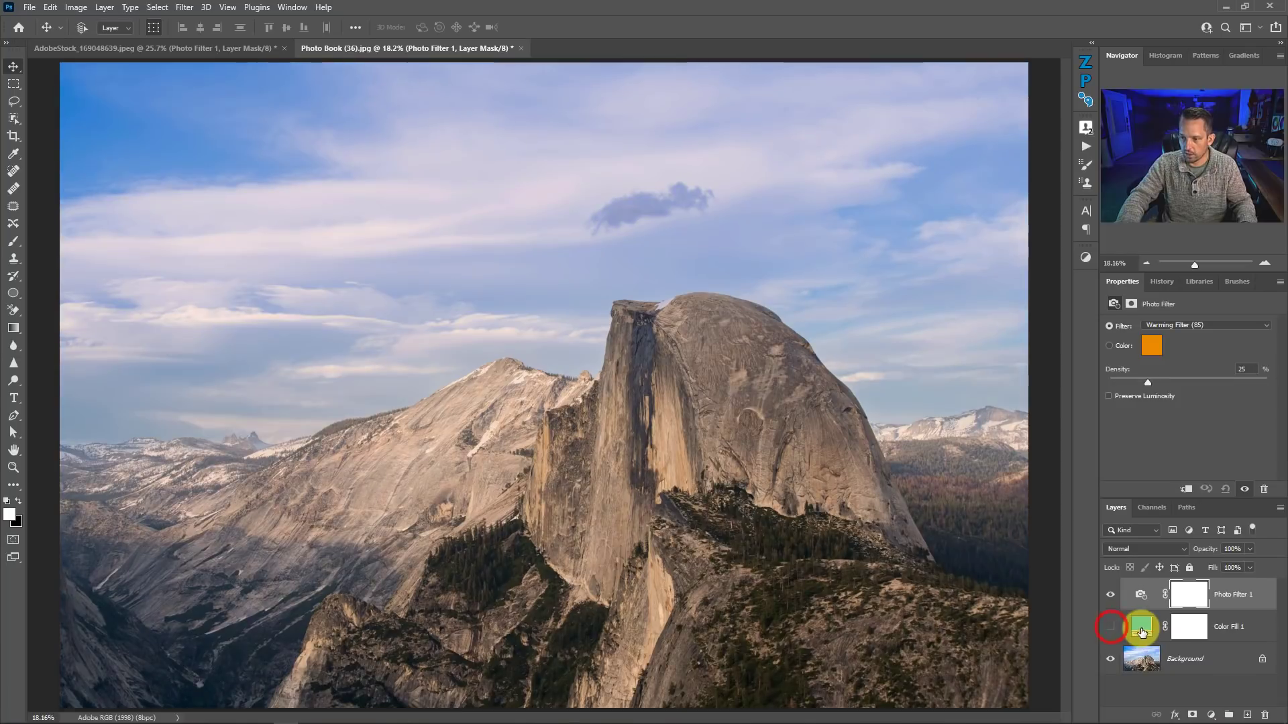
left_click(1152, 345)
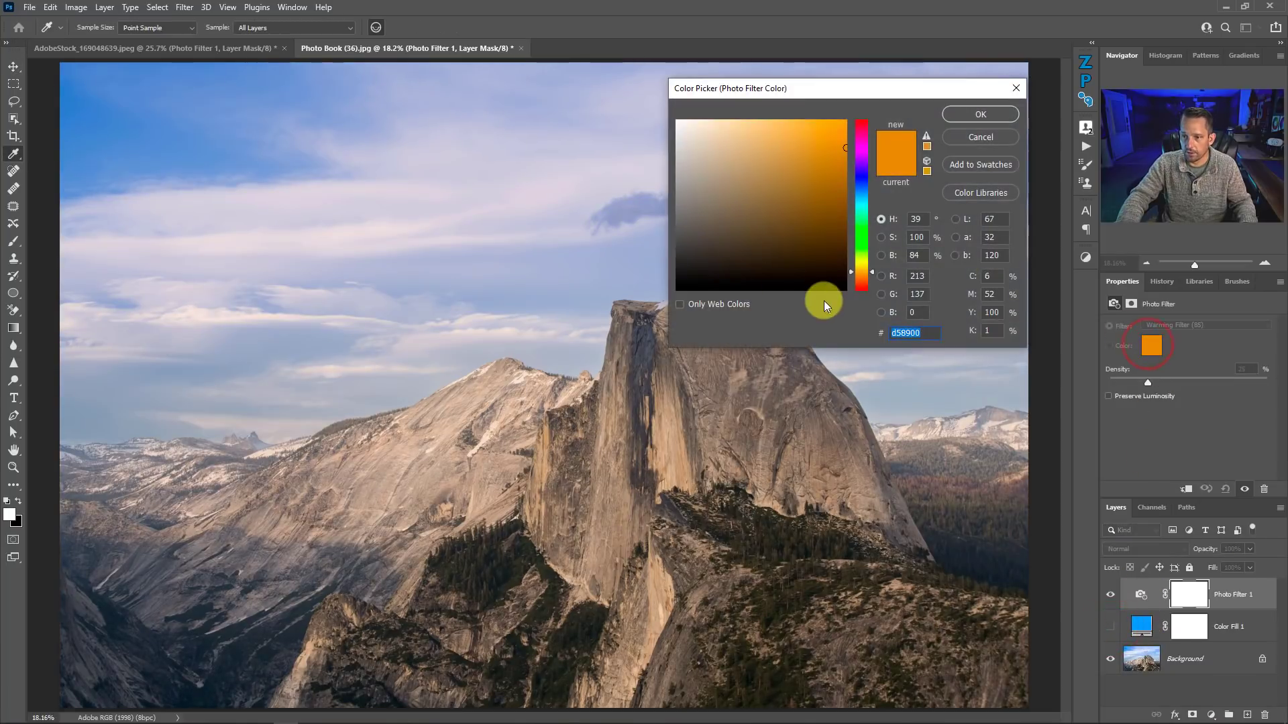
key("ctrl+v")
key("Return")
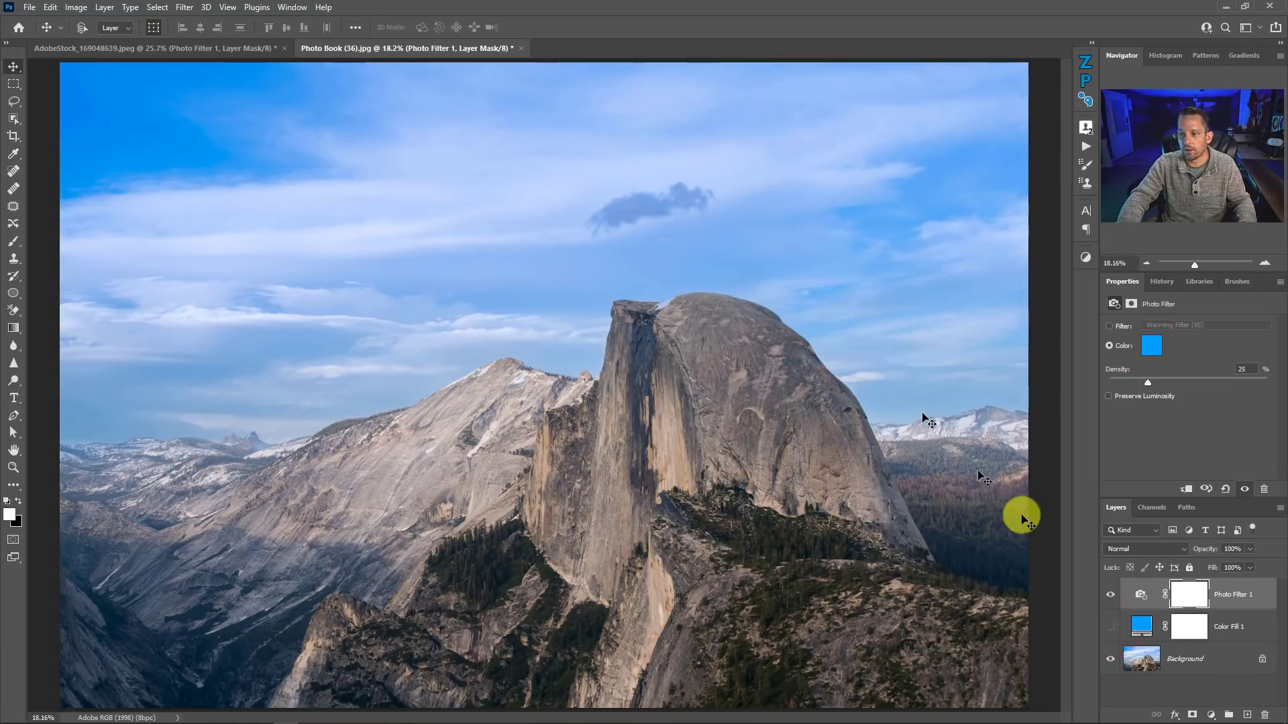
Toggle the blue Photo Filter off and on to check its effect, and turn on Preserve Luminosity
left_click(1111, 597)
left_click(1111, 597)
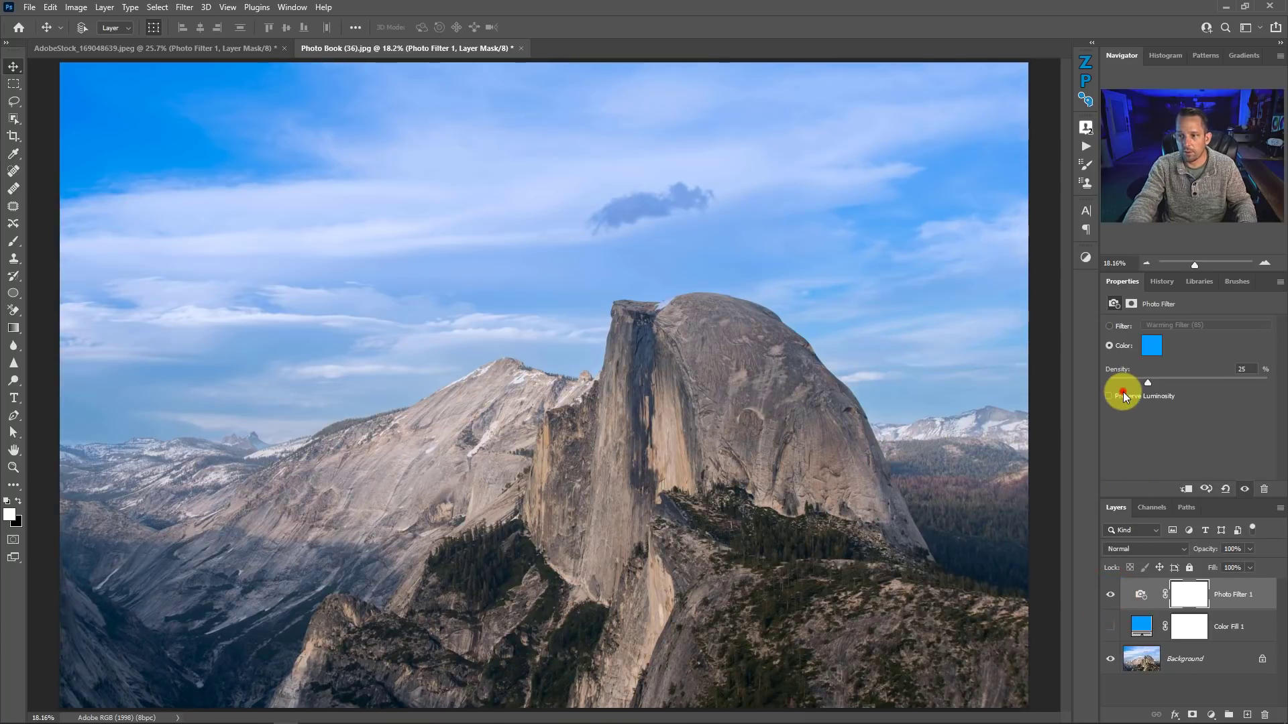
left_click(1123, 394)
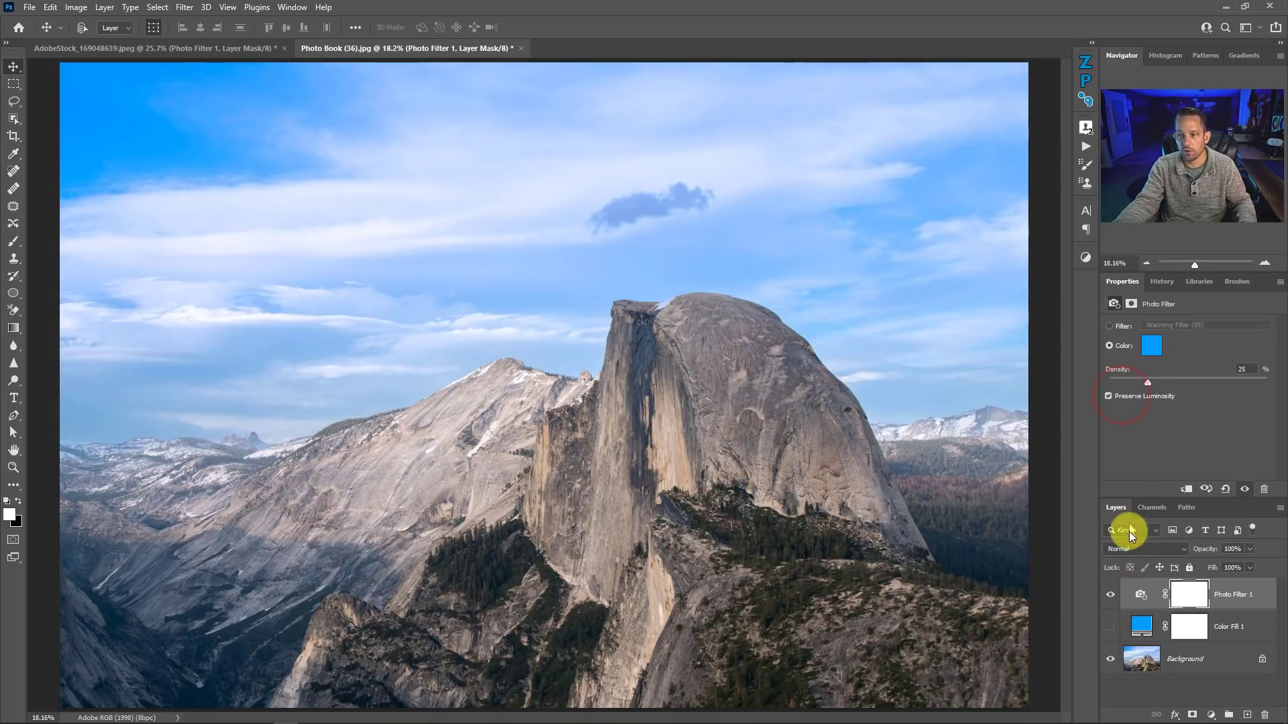
Hide Photo Filter 1, show Color Fill 1 instead, and toggle the fill to compare it with the original photo
left_click(1111, 593)
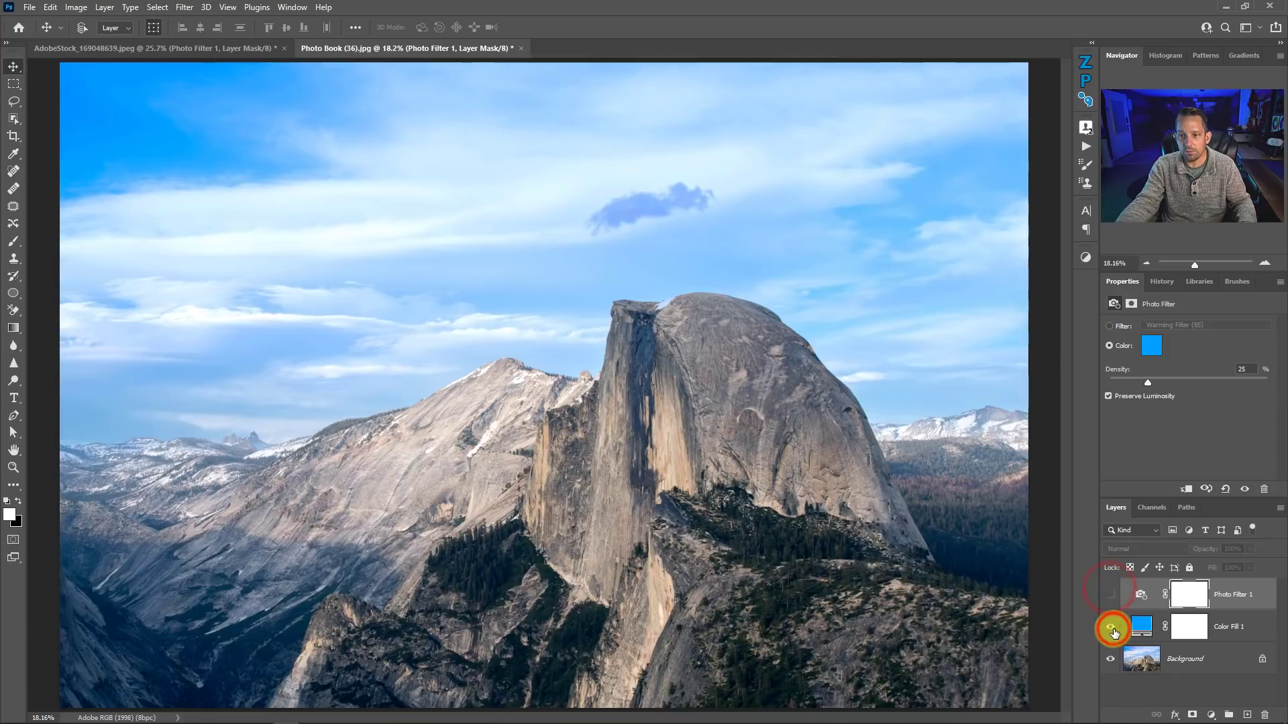
left_click(1112, 628)
left_click(1111, 628)
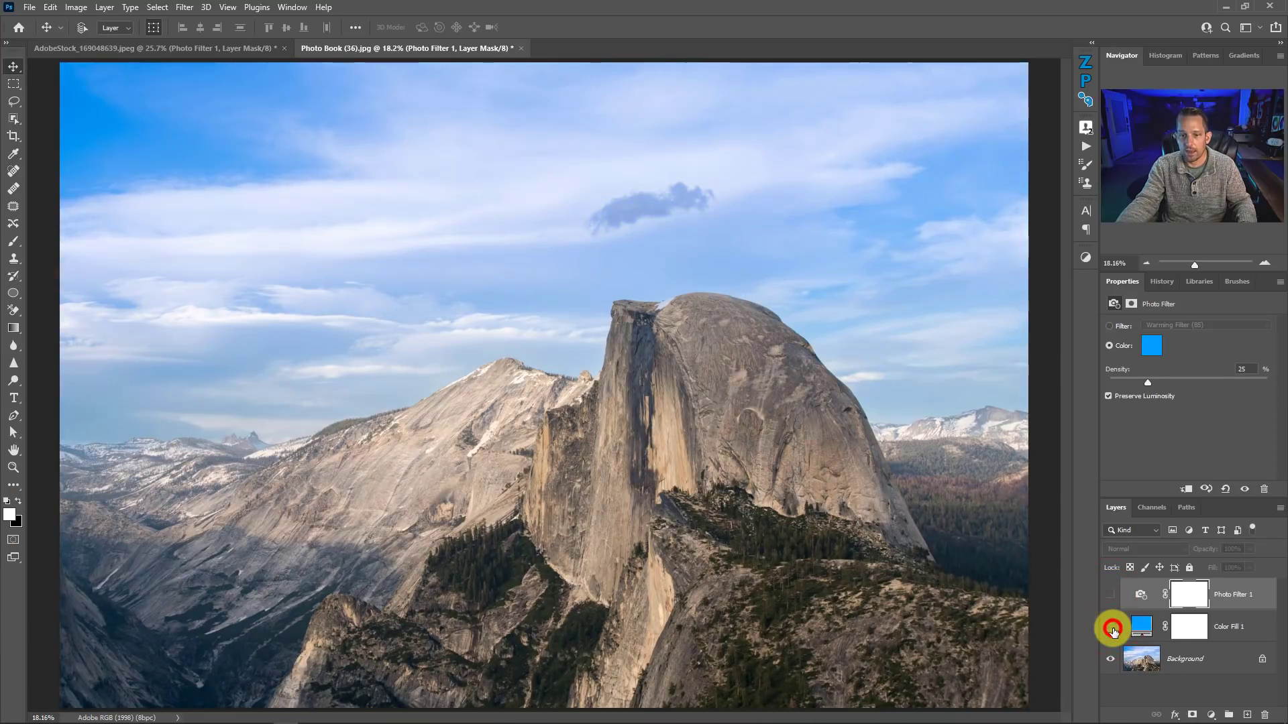
left_click(1111, 628)
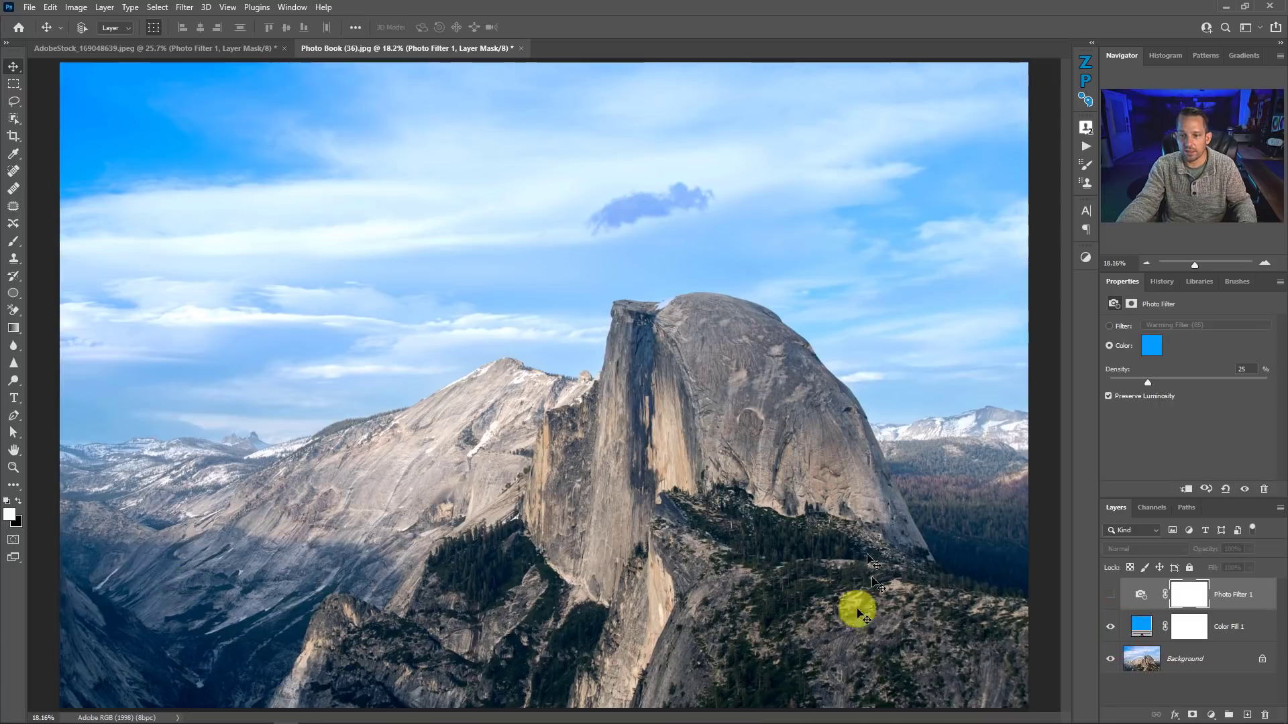
Hide Color Fill 1 and show Photo Filter 1 instead, toggling the filter to compare it with the original photo
left_click(1110, 625)
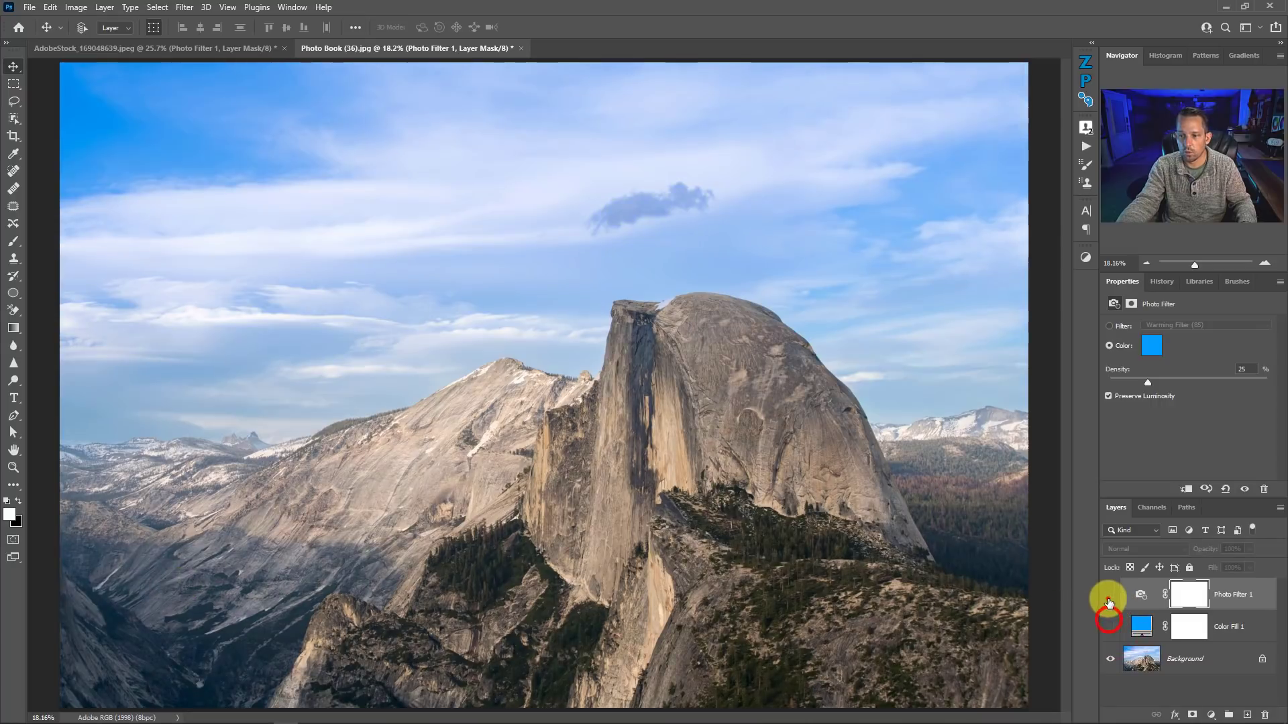
left_click(1109, 597)
left_click(1109, 597)
left_click(1109, 597)
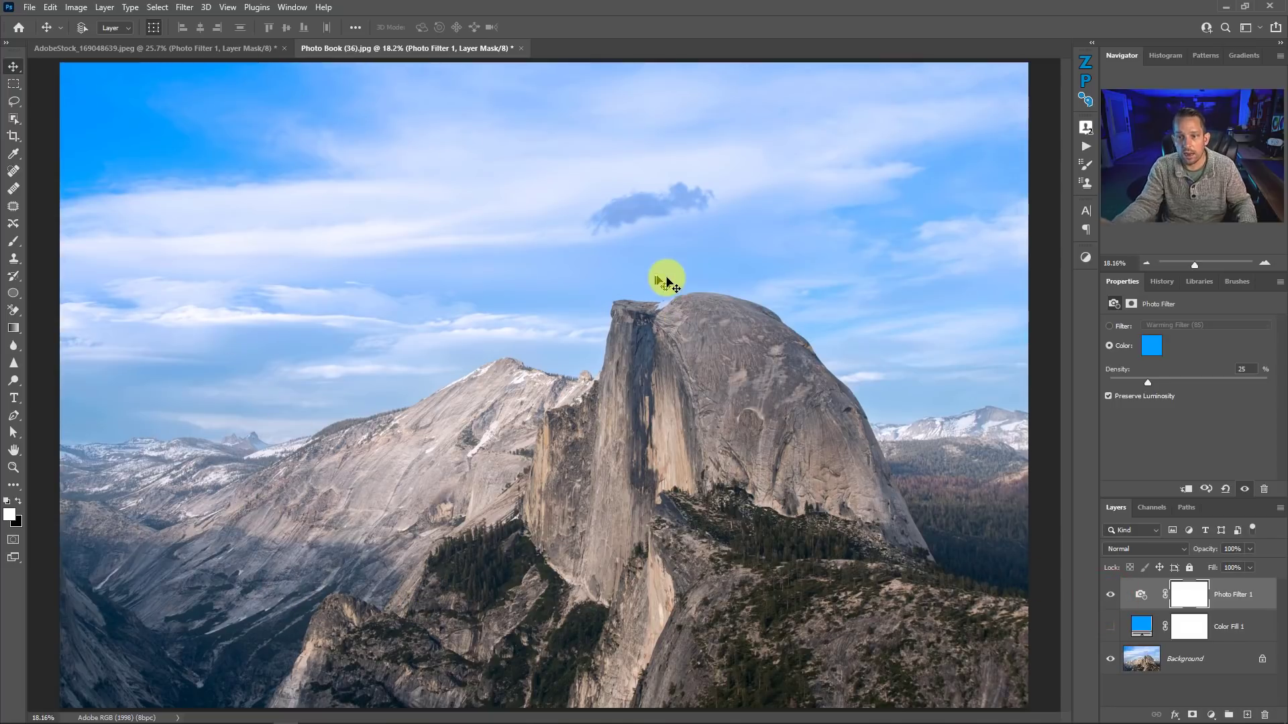
Set Photo Filter 1 to the Hard Mix blend mode and lower its Fill to 15%
left_click(1184, 550)
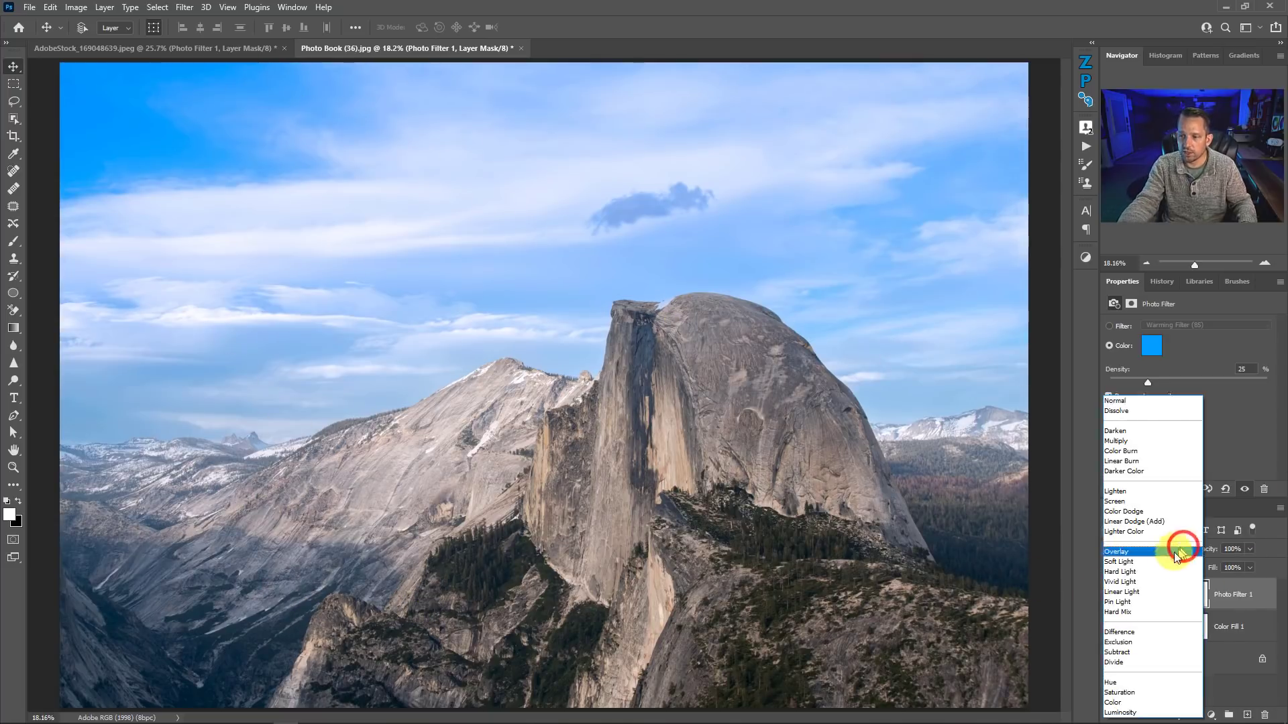
left_click(1145, 613)
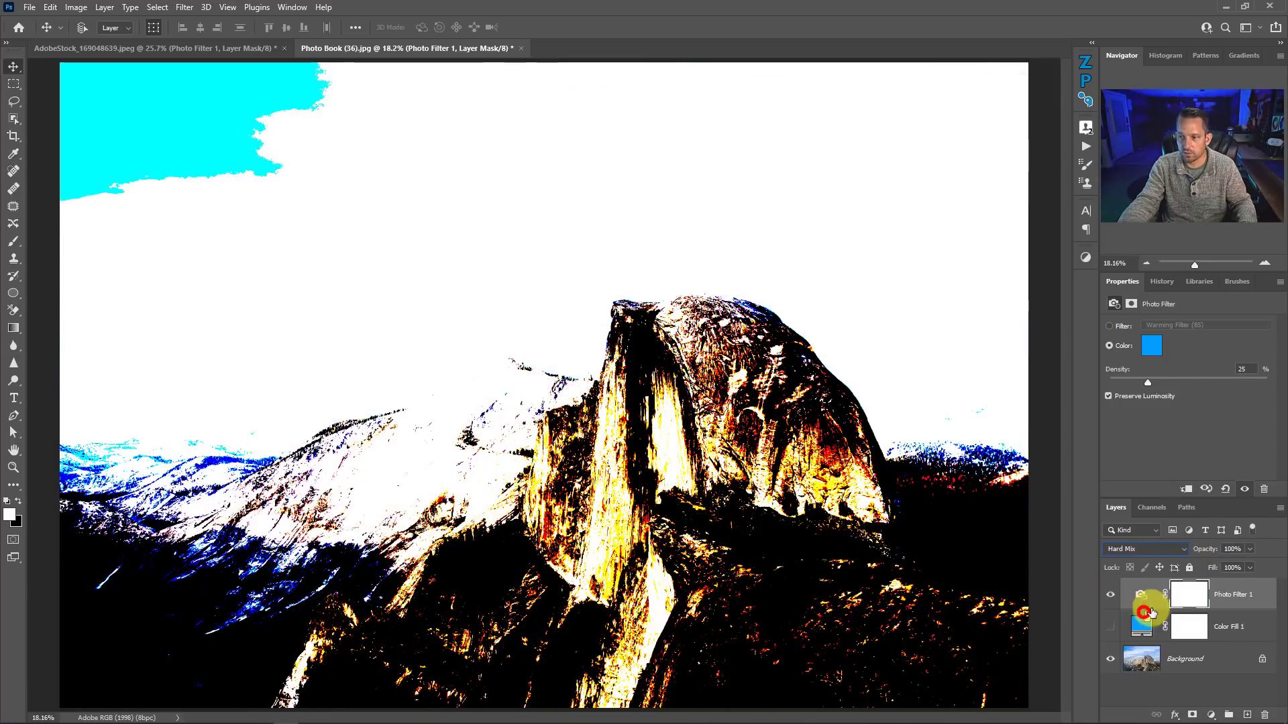
left_click(1250, 567)
left_click_drag(1245, 581, 1199, 586)
Try a higher filter Density with Preserve Luminosity off and on, leave Preserve Luminosity on, and set the Density to 24%
left_click(1106, 392)
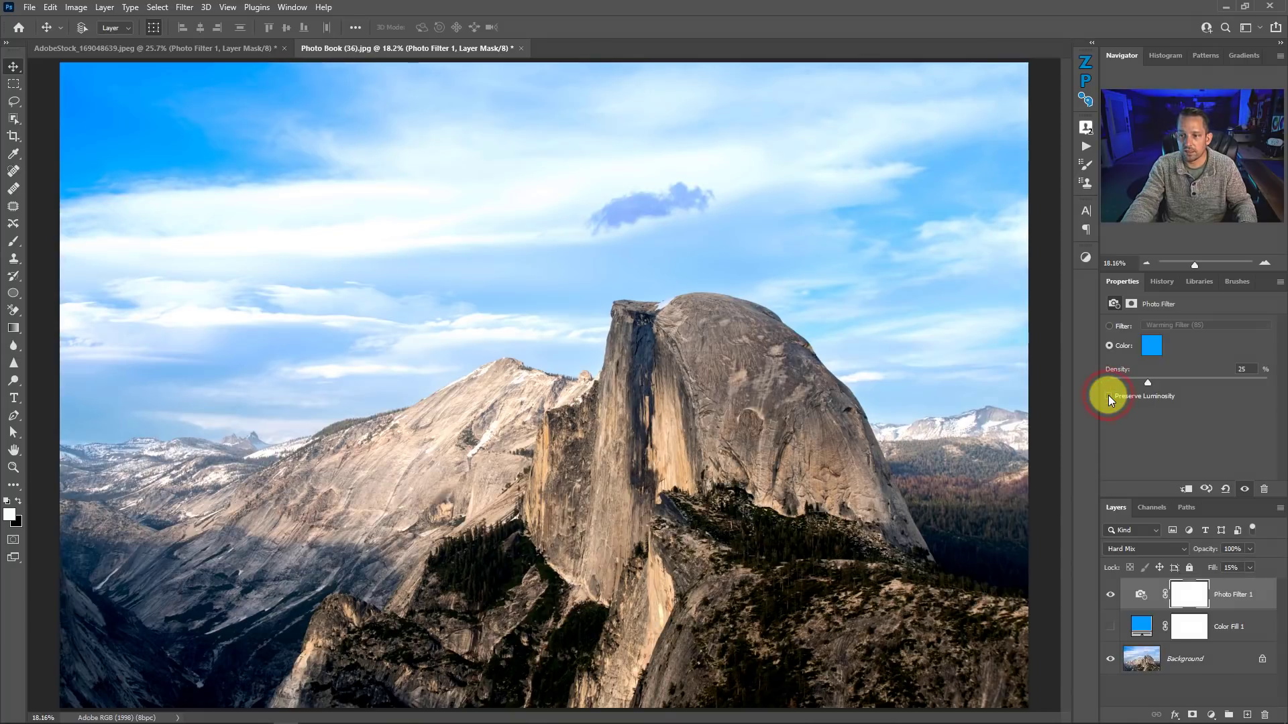
left_click_drag(1148, 381, 1219, 375)
left_click(1136, 396)
left_click(1137, 396)
left_click(1140, 396)
left_click(1139, 396)
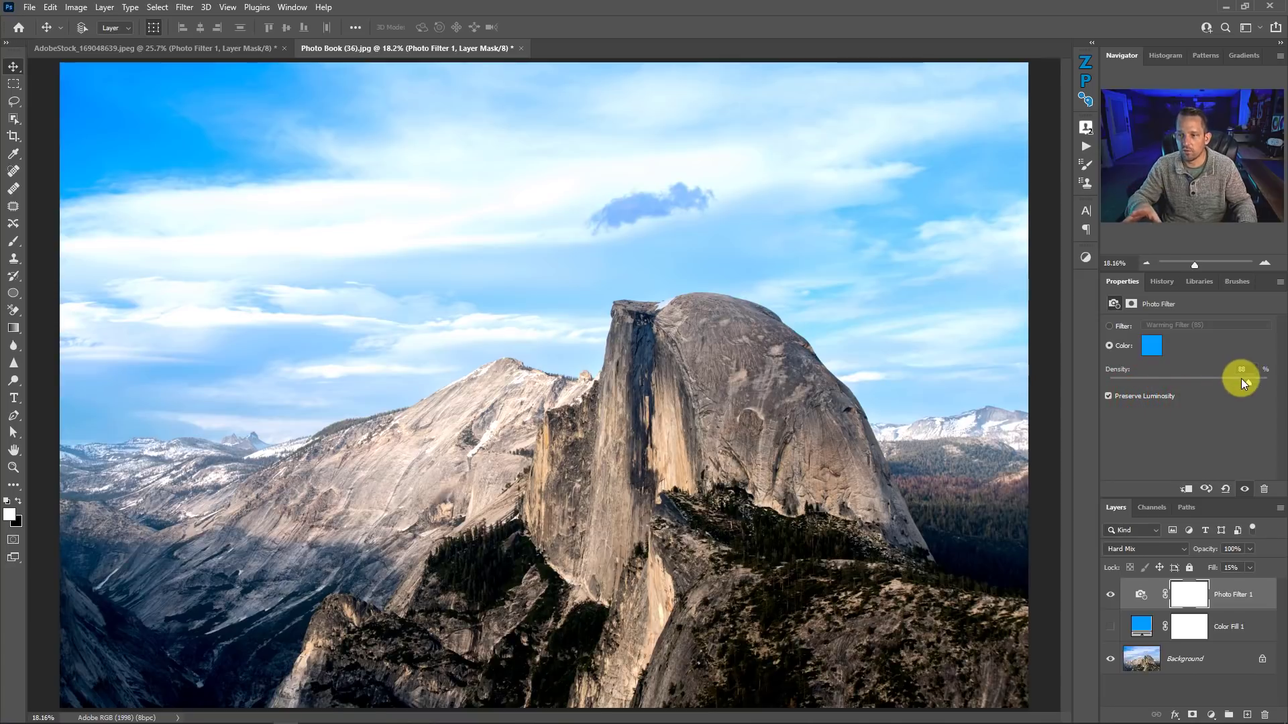
left_click_drag(1244, 383, 1142, 366)
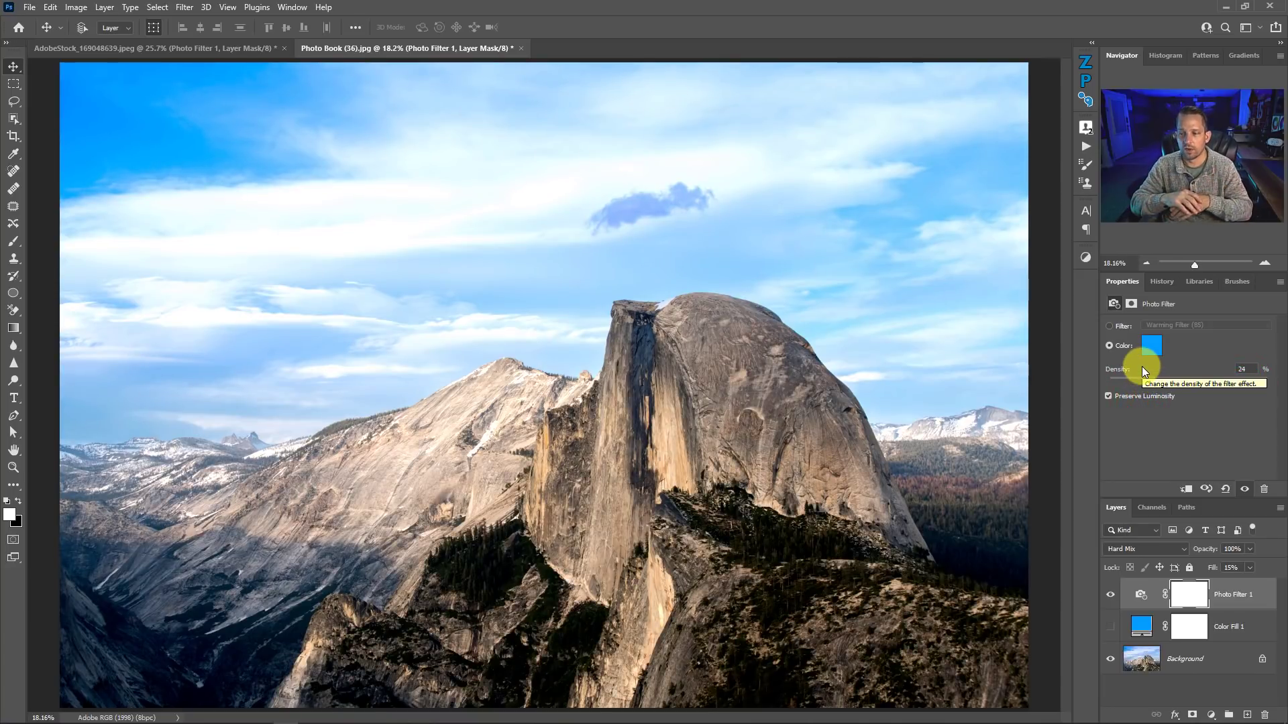